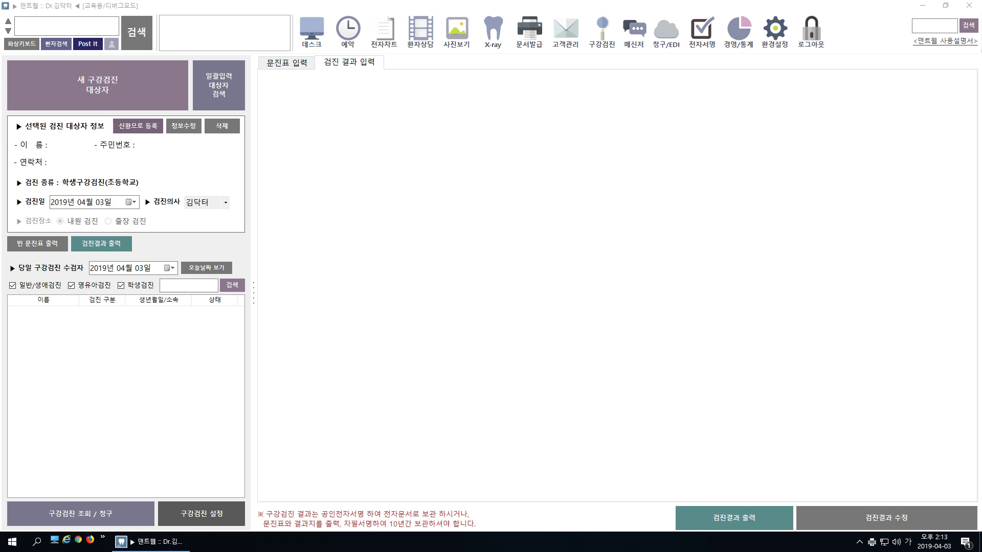
{"action": "left_click", "coordinate": [706, 283]}
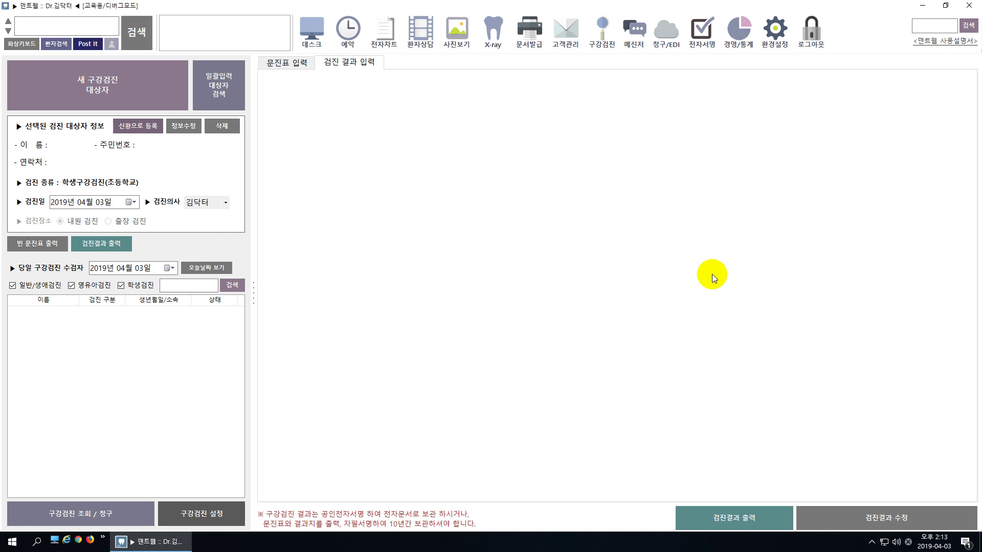
{"action": "left_click", "coordinate": [627, 236]}
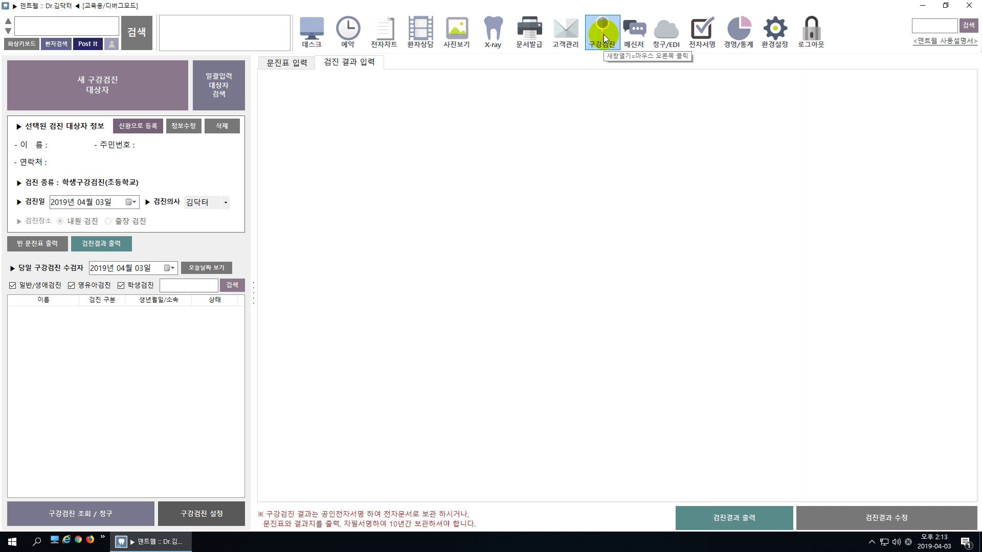
Step: Open the student-exam school section of the oral exam settings (구강검진 설정) and enter 덴트웹초등학교 as the school name
{"action": "left_click", "coordinate": [217, 524]}
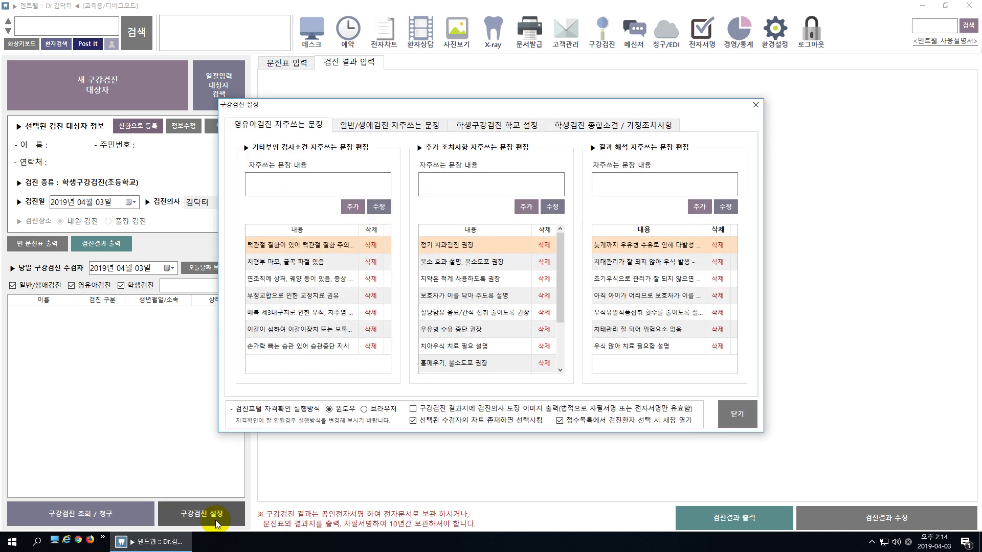
{"action": "left_click", "coordinate": [523, 129]}
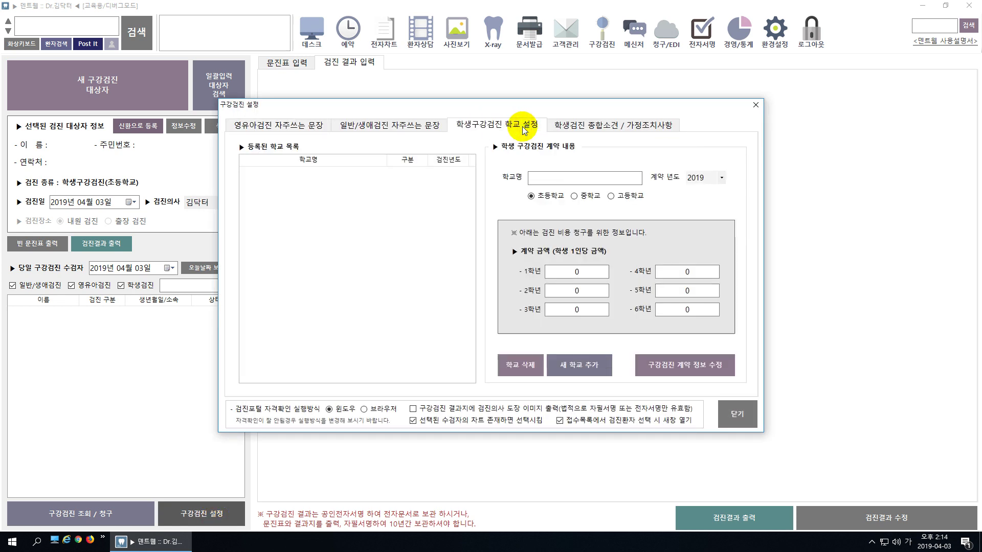
{"action": "left_click", "coordinate": [561, 177]}
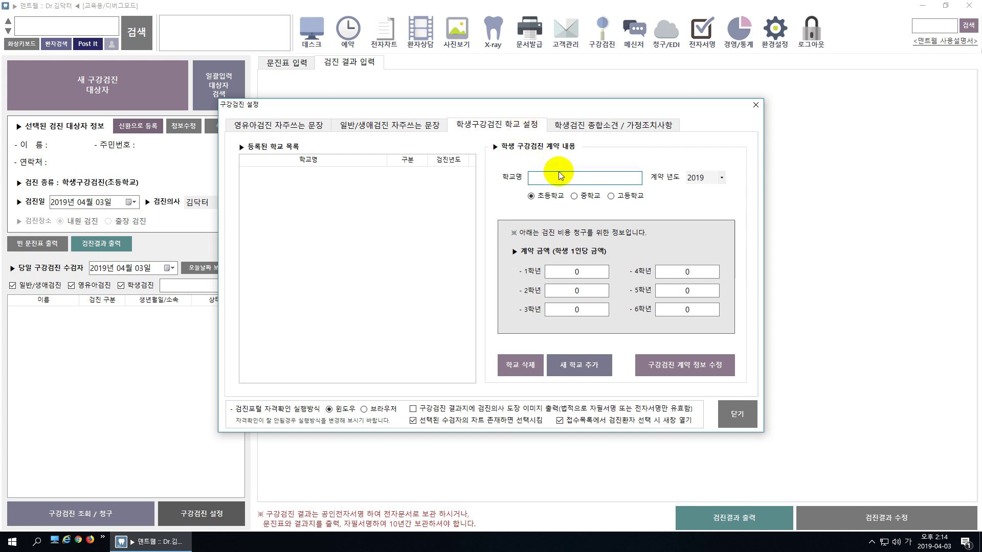
{"action": "type", "text": "덴트웰초등학"}
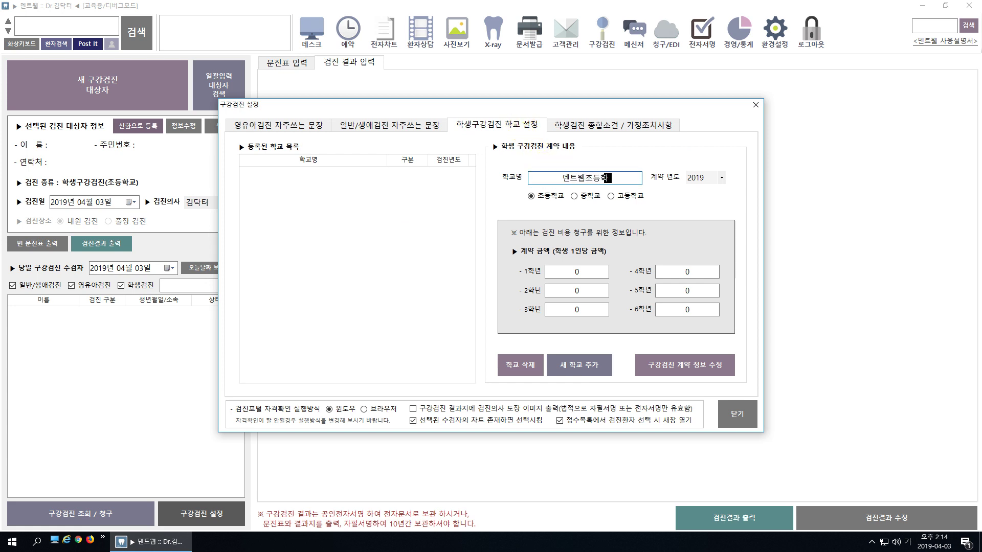
{"action": "type", "text": "교"}
Step: Set the per-student contract amounts to 3000 for grade 1, 4000 for grade 2 and 5000 for grade 3
{"action": "left_click", "coordinate": [589, 274]}
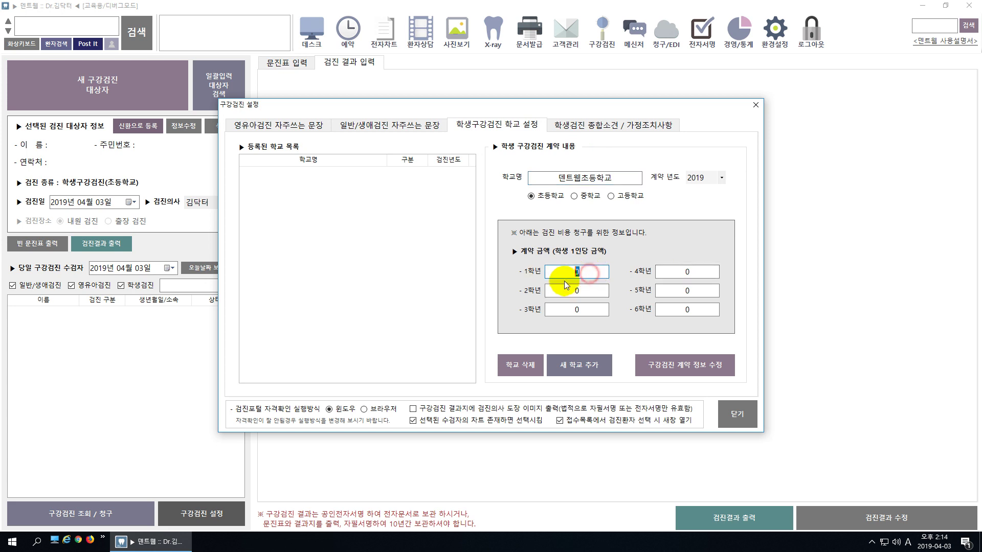
{"action": "type", "text": "3000"}
{"action": "left_click", "coordinate": [578, 290]}
{"action": "type", "text": "4000"}
{"action": "left_click", "coordinate": [589, 311]}
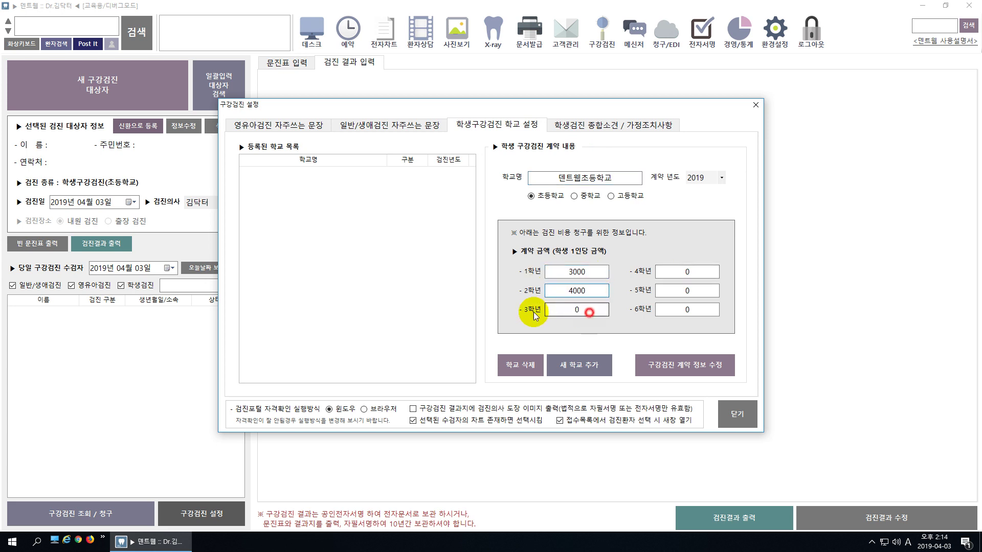
{"action": "type", "text": "5000"}
Step: Set the per-student contract amounts for grades 4, 5 and 6 to 6000 each
{"action": "left_click", "coordinate": [697, 272]}
{"action": "type", "text": "6000"}
{"action": "left_click", "coordinate": [697, 289]}
{"action": "type", "text": "60"}
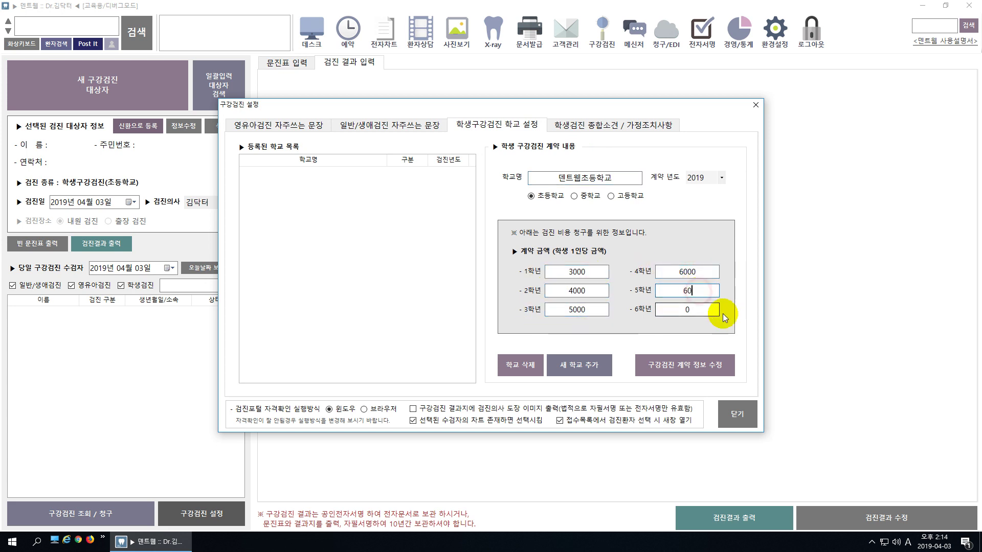
{"action": "type", "text": "00"}
{"action": "left_click", "coordinate": [708, 310]}
{"action": "type", "text": "6000"}
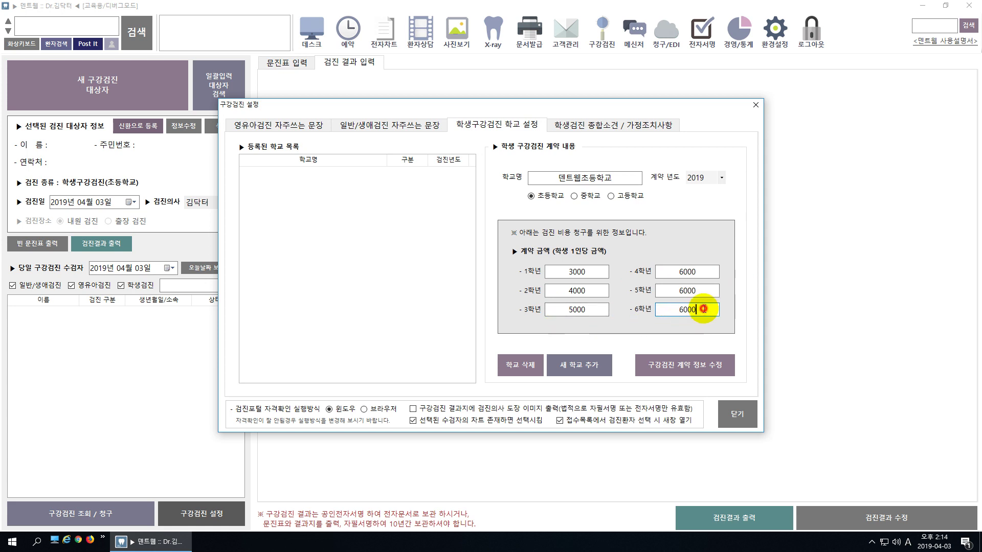
Step: Add the new school to the registered school list and close the oral exam settings
{"action": "left_click", "coordinate": [589, 366]}
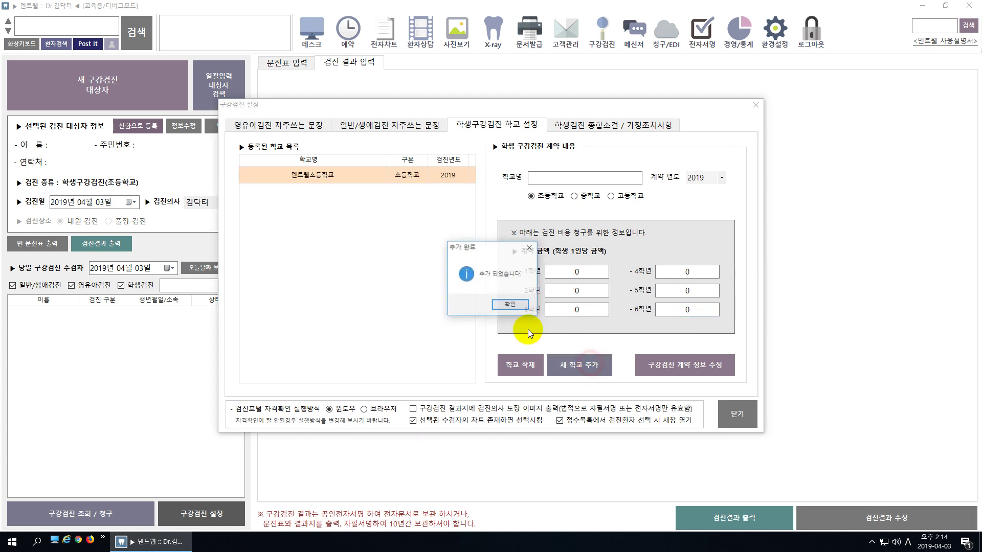
{"action": "left_click", "coordinate": [491, 299]}
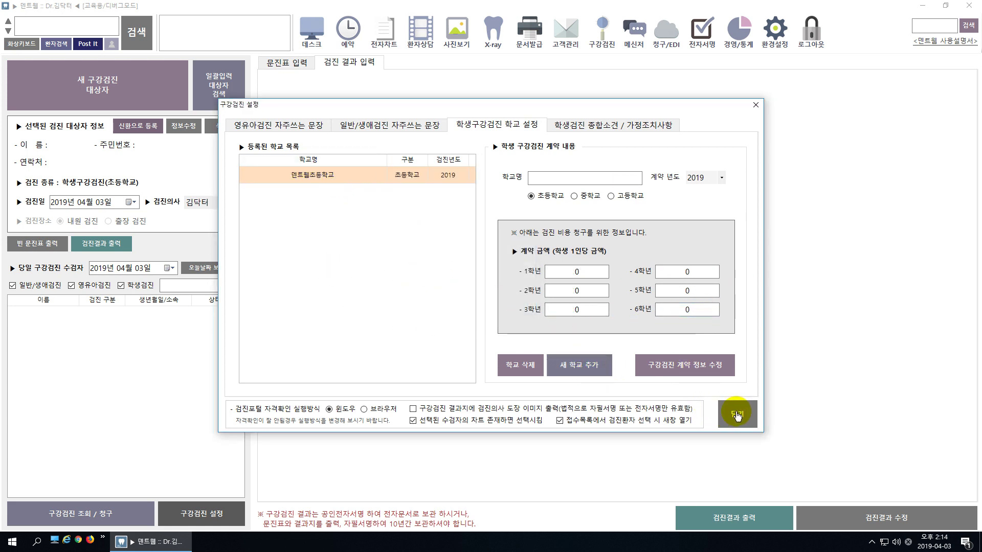
{"action": "left_click", "coordinate": [737, 414]}
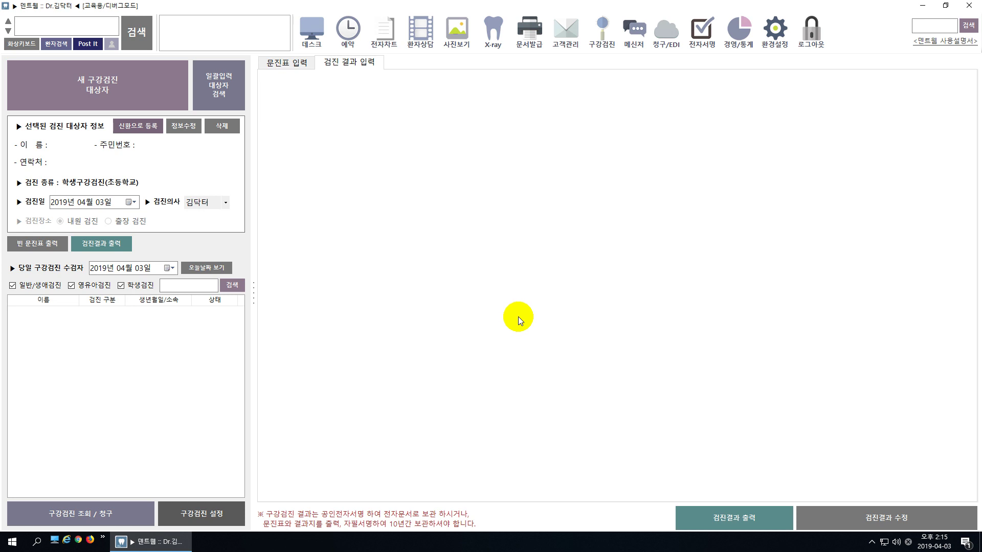
{"action": "left_click", "coordinate": [493, 292]}
{"action": "left_click", "coordinate": [410, 219]}
Step: Start a new student oral exam subject at 덴트웹초등학교, grade 1학년, with class (반) 1 and student number (번호) 1
{"action": "left_click", "coordinate": [160, 101]}
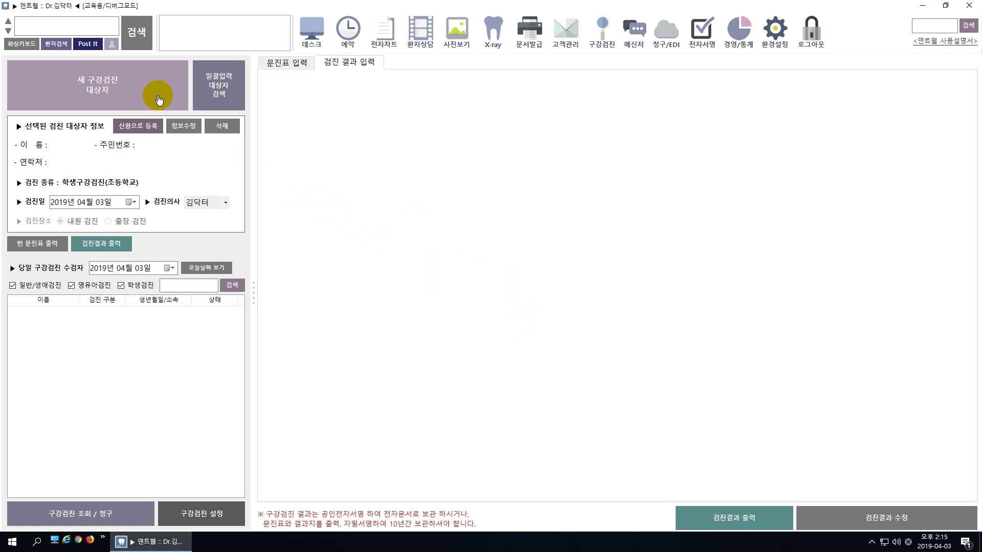
{"action": "left_click", "coordinate": [506, 182]}
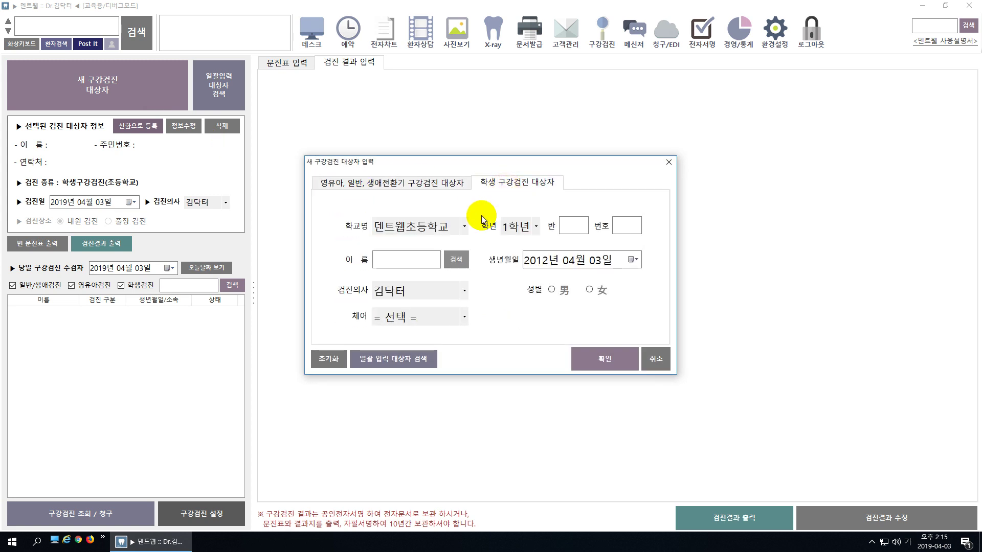
{"action": "left_click", "coordinate": [575, 226]}
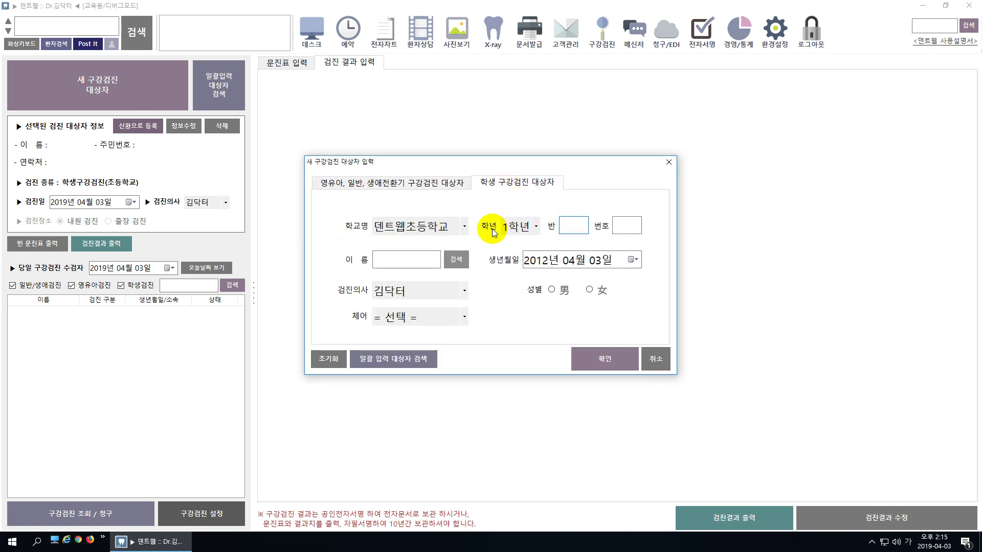
{"action": "left_click", "coordinate": [438, 230]}
{"action": "left_click", "coordinate": [434, 245]}
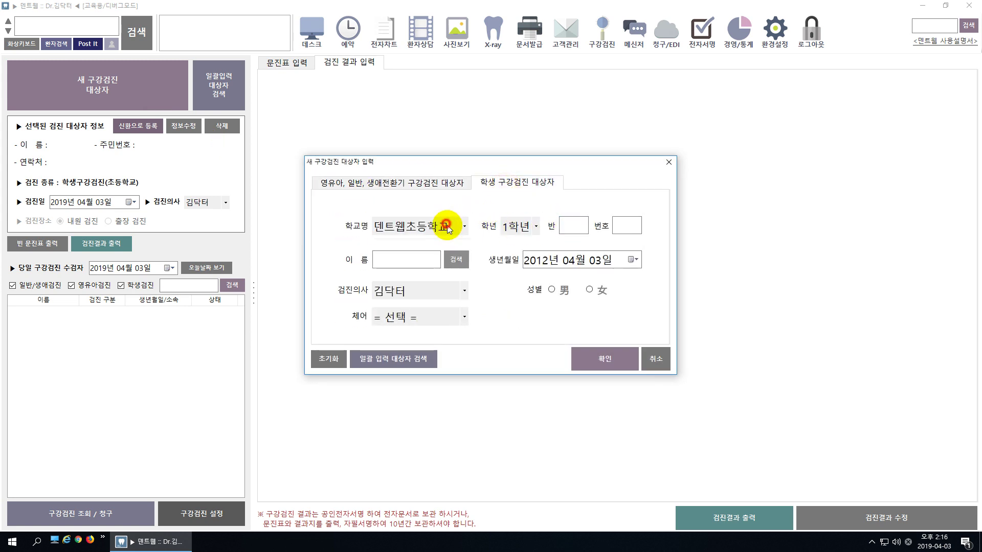
{"action": "left_click", "coordinate": [453, 228]}
{"action": "left_click", "coordinate": [563, 227]}
{"action": "type", "text": "1"}
{"action": "left_click", "coordinate": [627, 225]}
{"action": "type", "text": "1"}
Step: Enter the student's full name, set the gender to 男 and save the exam subject
{"action": "left_click", "coordinate": [428, 259]}
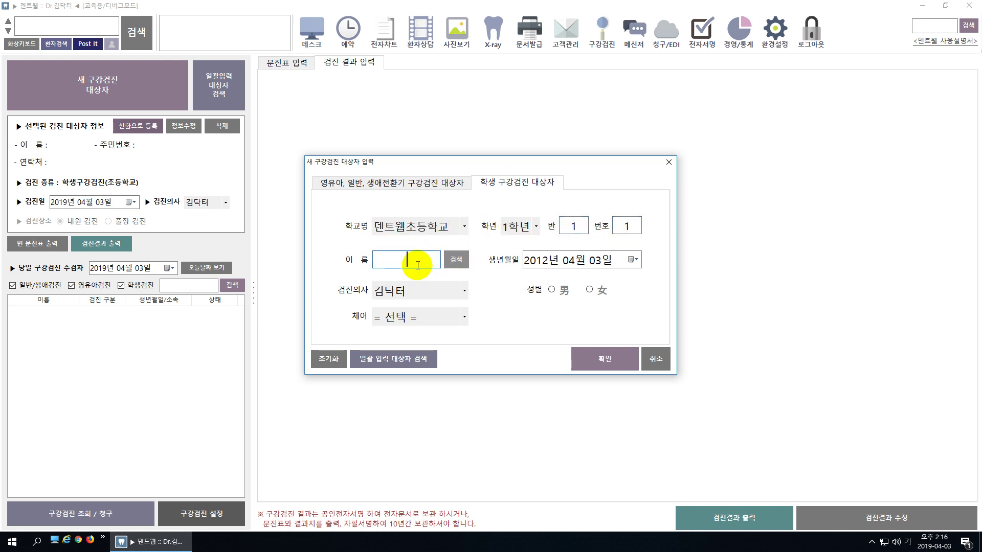
{"action": "type", "text": "김ㄷ"}
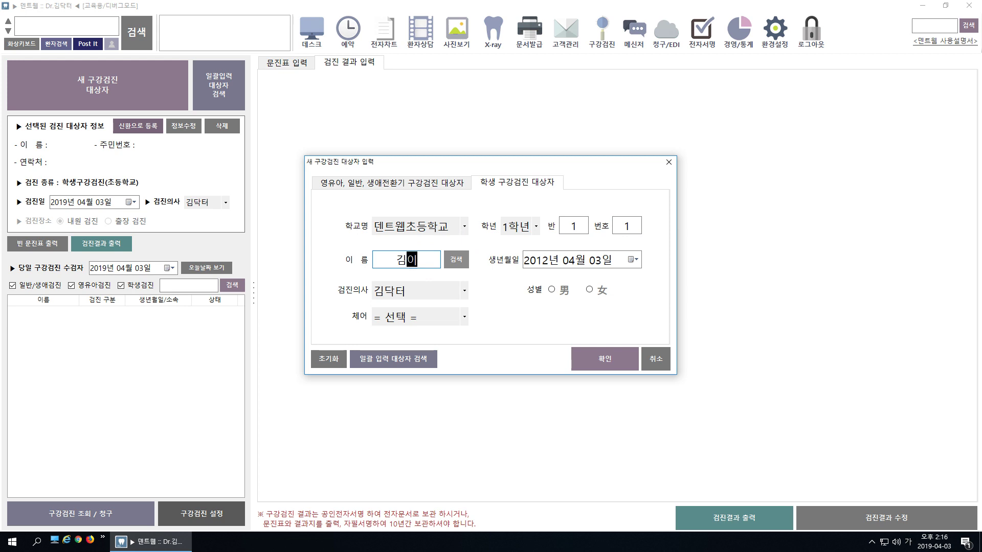
{"action": "type", "text": "일번"}
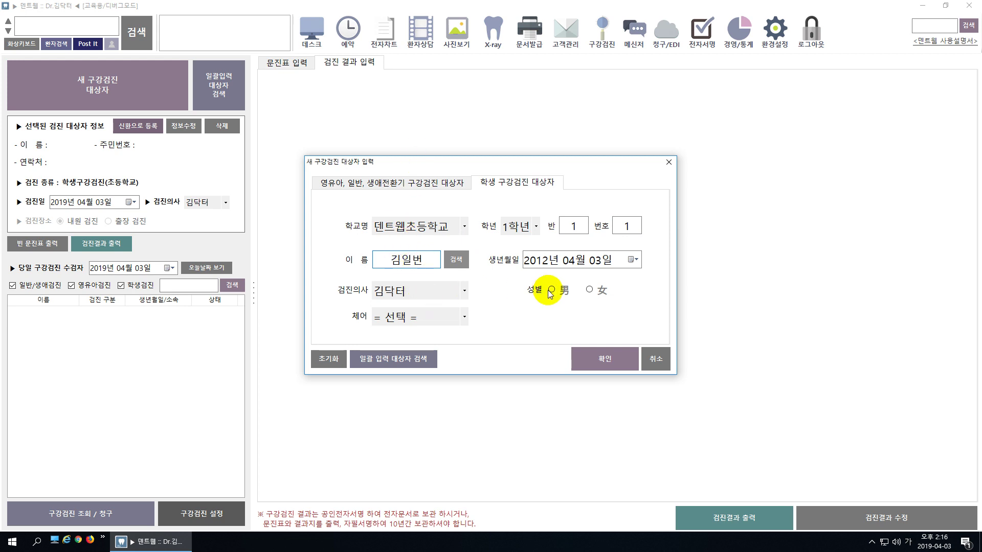
{"action": "left_click", "coordinate": [550, 291]}
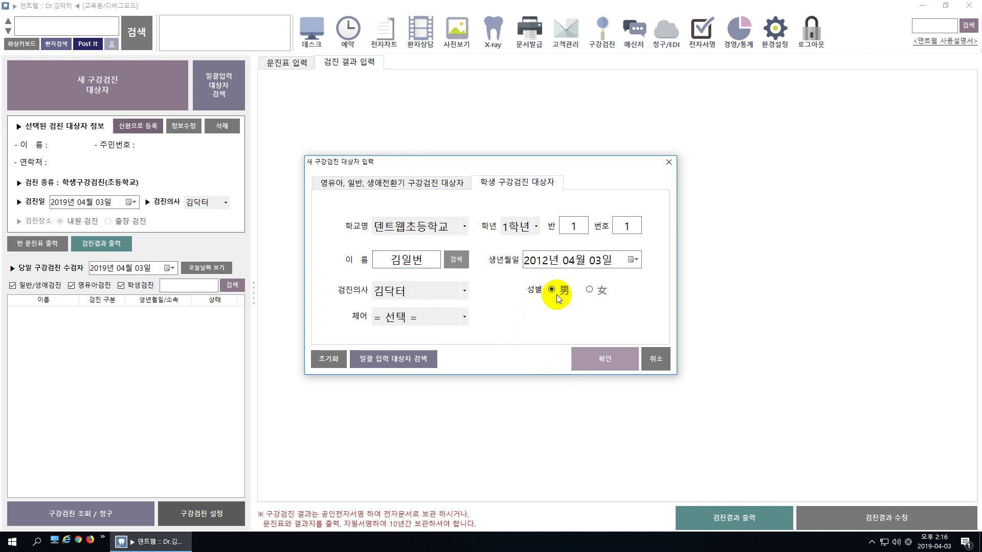
{"action": "left_click", "coordinate": [593, 360]}
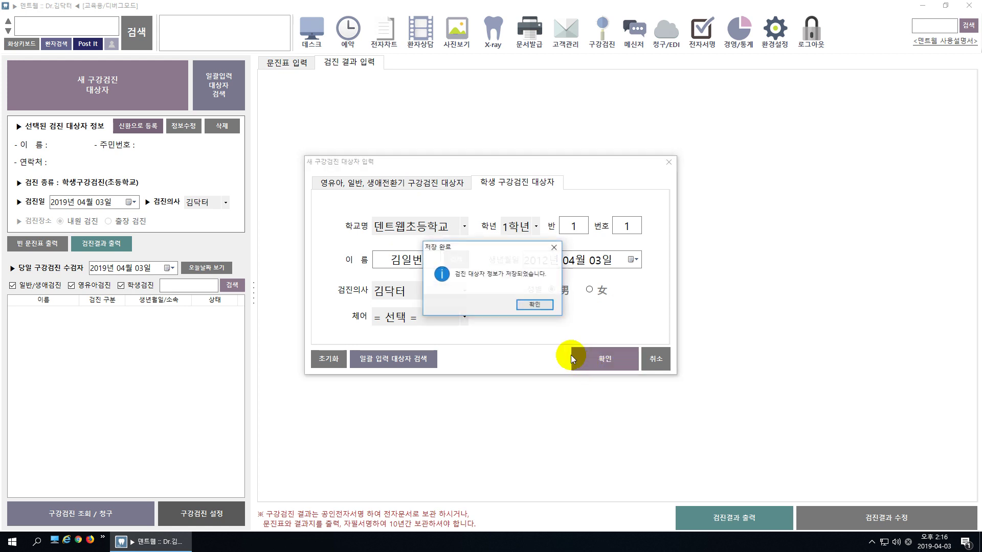
{"action": "left_click", "coordinate": [540, 307]}
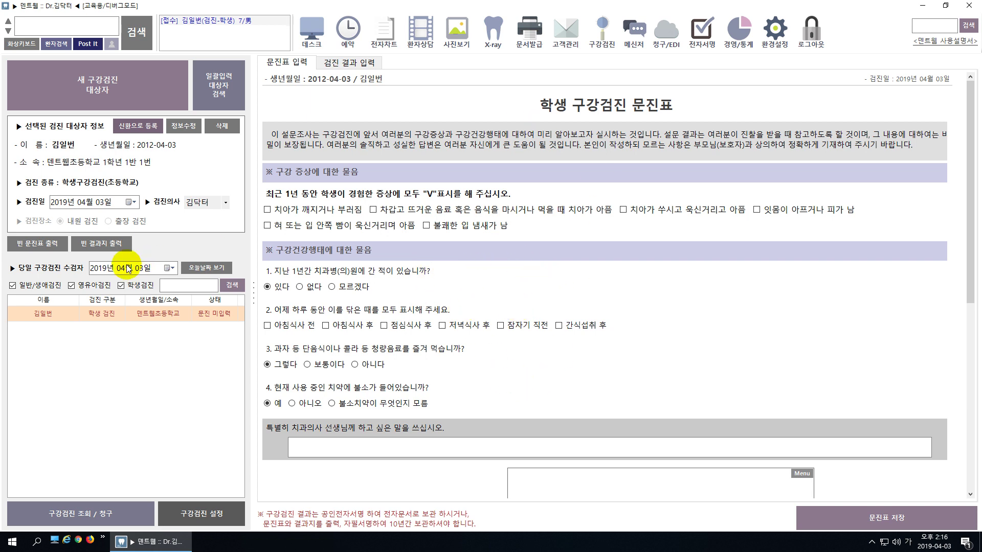
Step: Print a blank questionnaire with the selected student's information through Microsoft XPS Document Writer, saving it as 1.oxps
{"action": "left_click", "coordinate": [47, 251]}
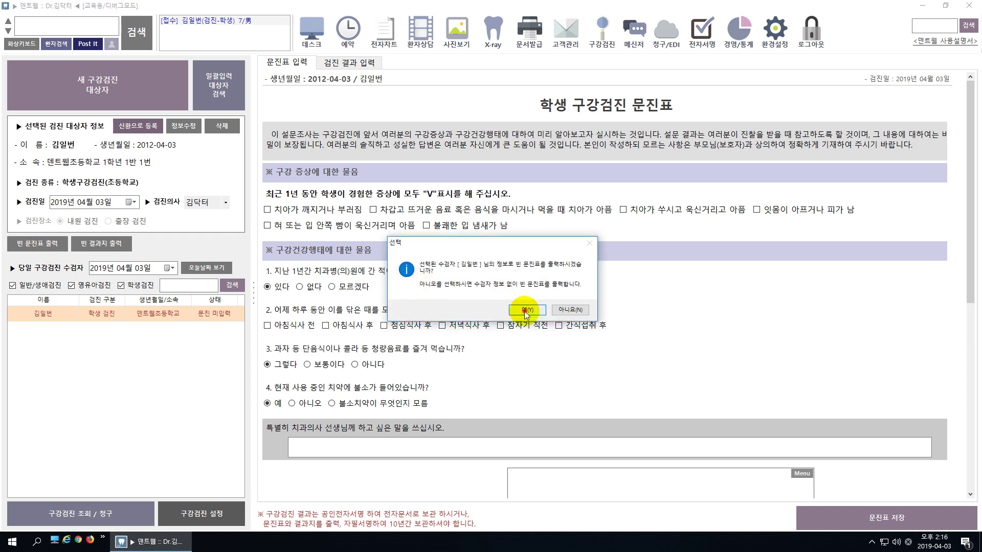
{"action": "left_click", "coordinate": [524, 310]}
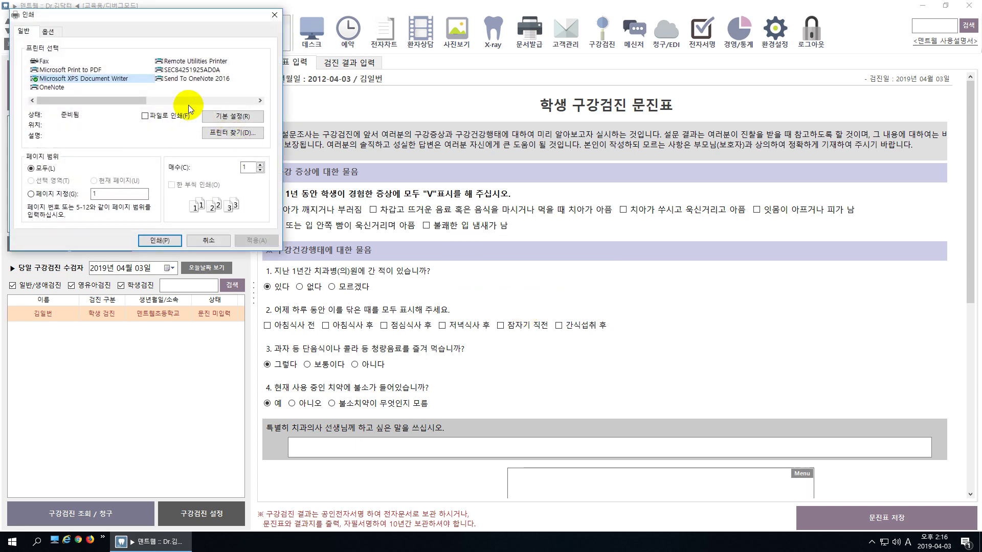
{"action": "double_click", "coordinate": [124, 78]}
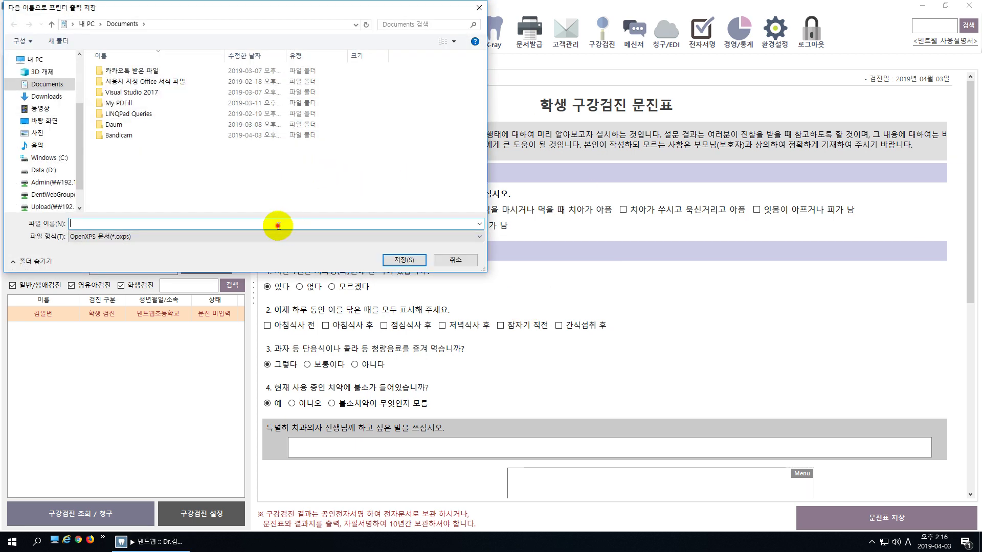
{"action": "left_click", "coordinate": [403, 259]}
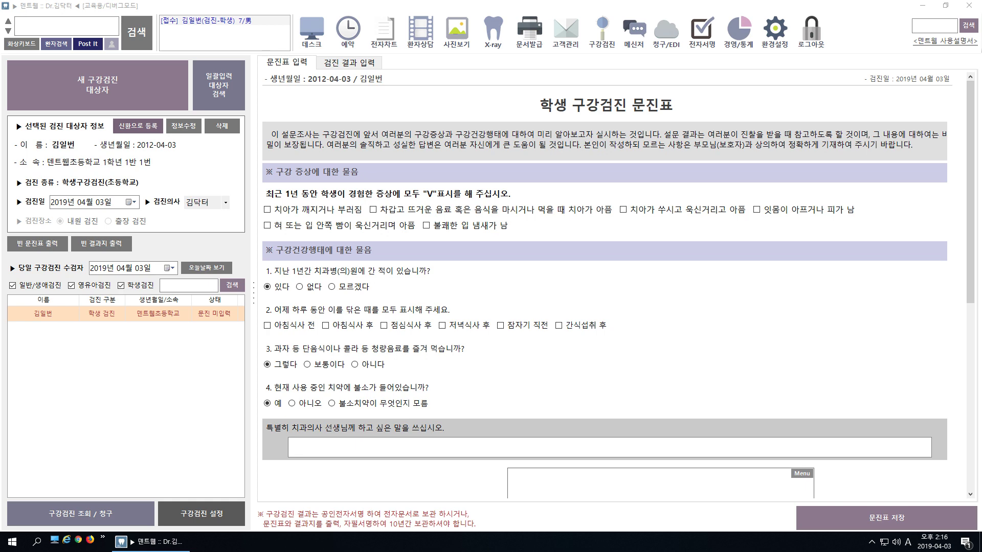
Step: Review the printed questionnaire from top to bottom in the XPS viewer and close it
{"action": "scroll", "coordinate": [580, 187], "scroll_direction": "down", "scroll_amount": 3}
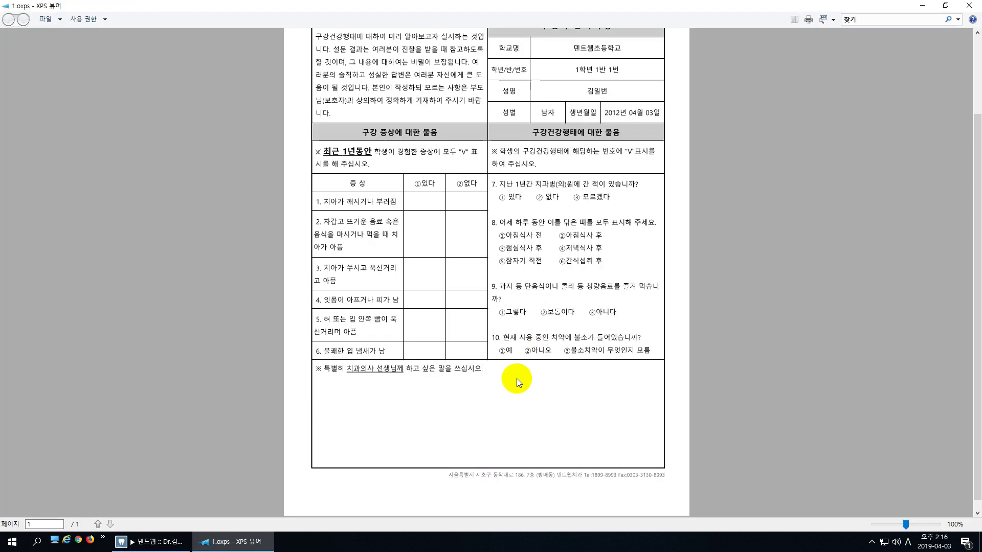
{"action": "scroll", "coordinate": [336, 296], "scroll_direction": "up", "scroll_amount": 3}
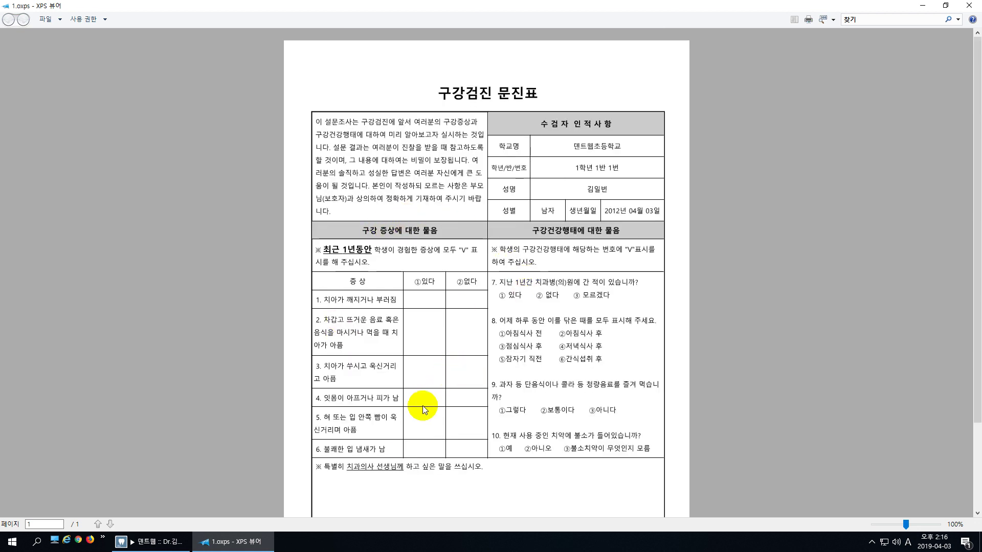
{"action": "scroll", "coordinate": [565, 368], "scroll_direction": "down", "scroll_amount": 3}
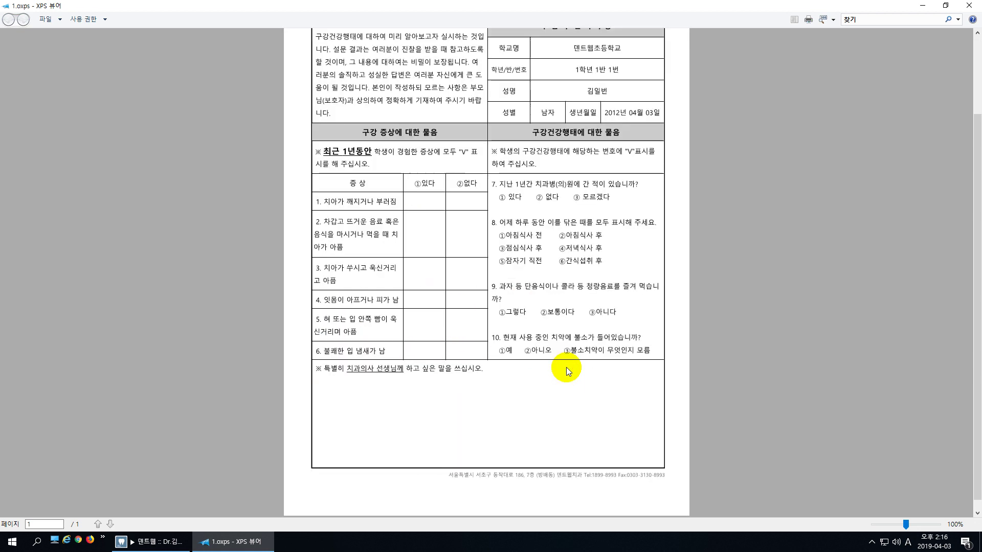
{"action": "left_click", "coordinate": [970, 5]}
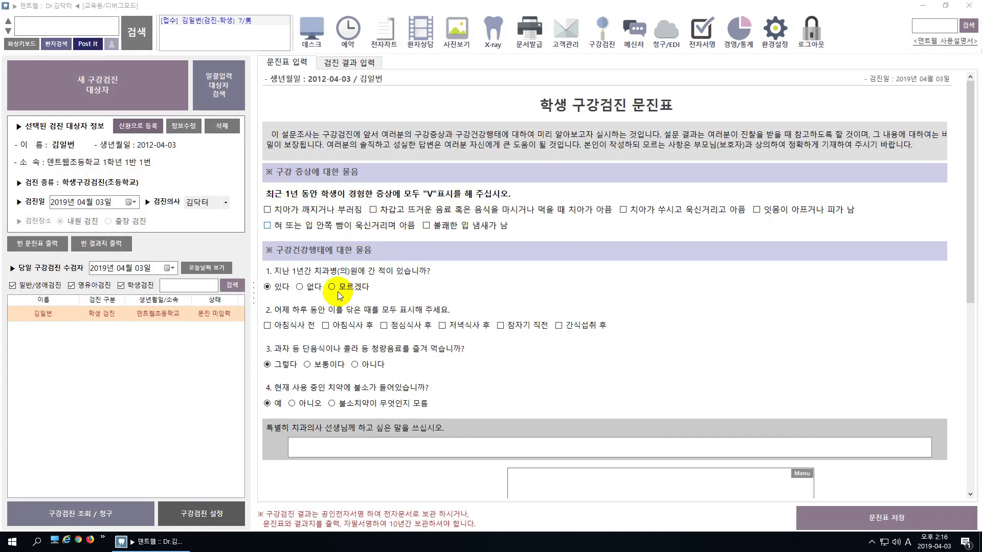
Step: Answer the questionnaire with 없다 for question 1, 아침식사 후, 점심식사 후 and 저녁식사 후 for question 2, and 보통이다 for question 3
{"action": "left_click", "coordinate": [314, 287]}
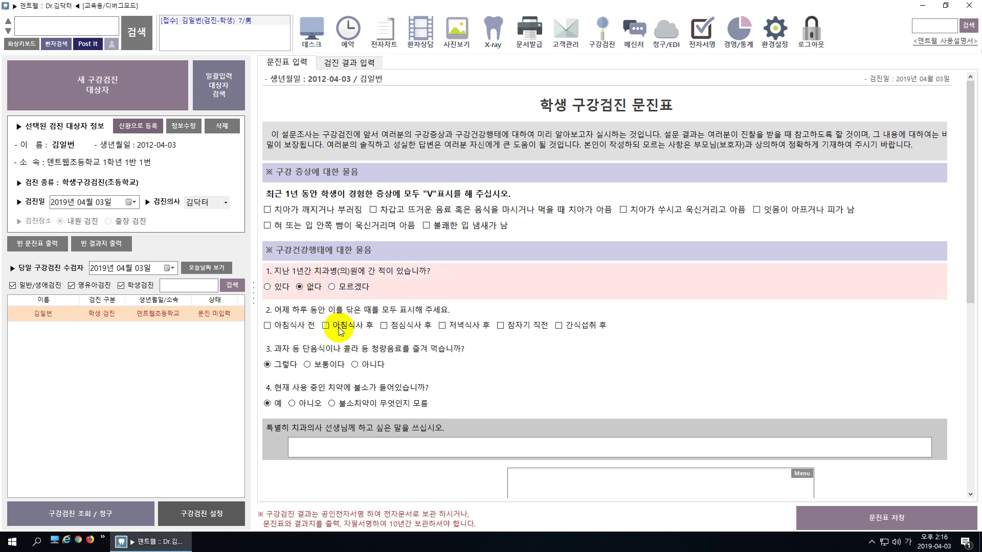
{"action": "left_click", "coordinate": [326, 325]}
{"action": "left_click", "coordinate": [412, 327]}
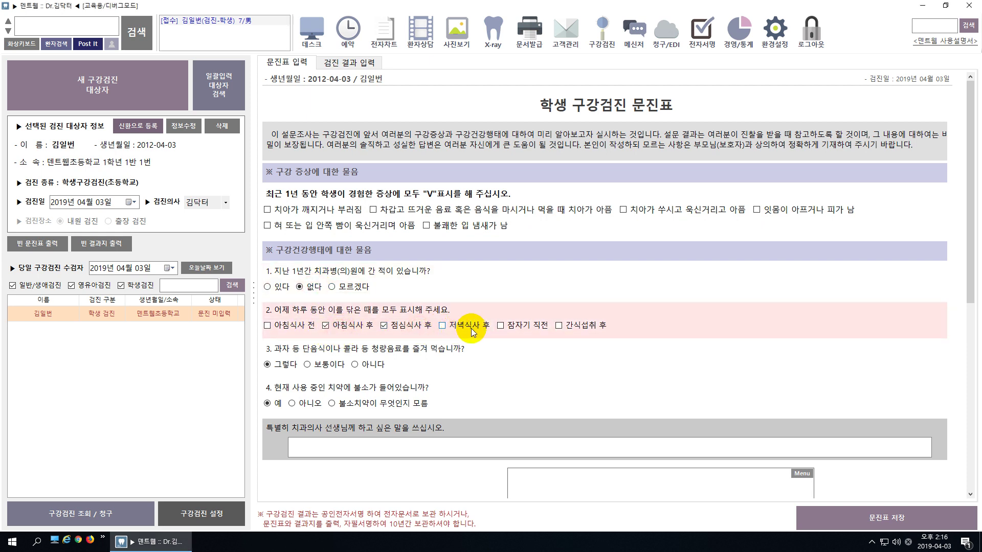
{"action": "left_click", "coordinate": [472, 330]}
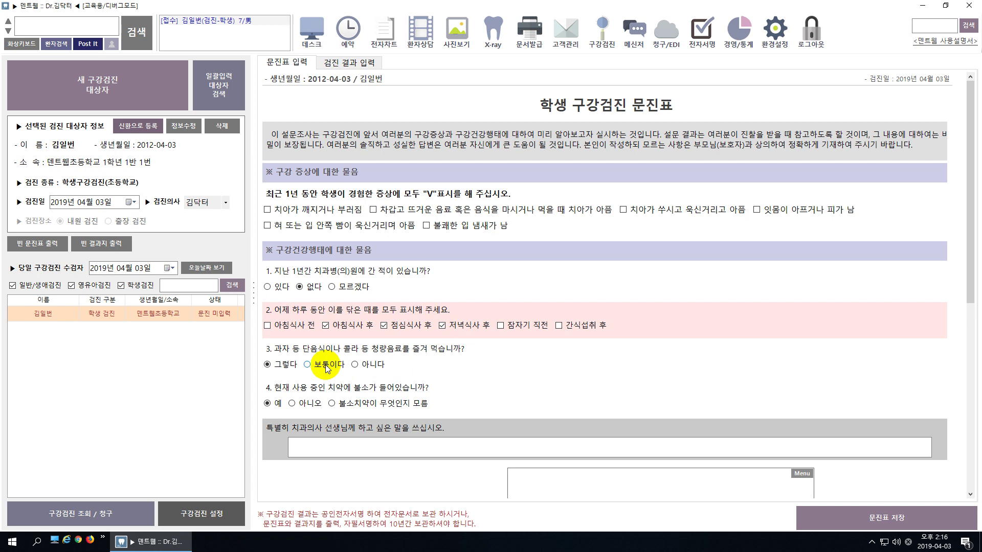
{"action": "left_click", "coordinate": [316, 365]}
Step: Enter ㅇㅇㅇ as the message to the dentist and save the questionnaire
{"action": "left_click", "coordinate": [335, 446]}
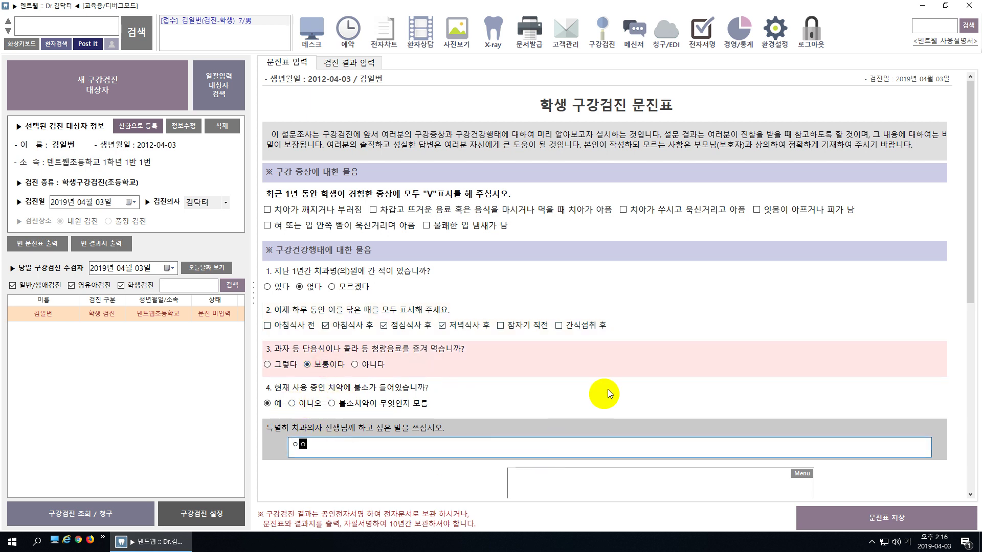
{"action": "type", "text": "ㅇㅇㅇ"}
{"action": "scroll", "coordinate": [656, 398], "scroll_direction": "down", "scroll_amount": 2}
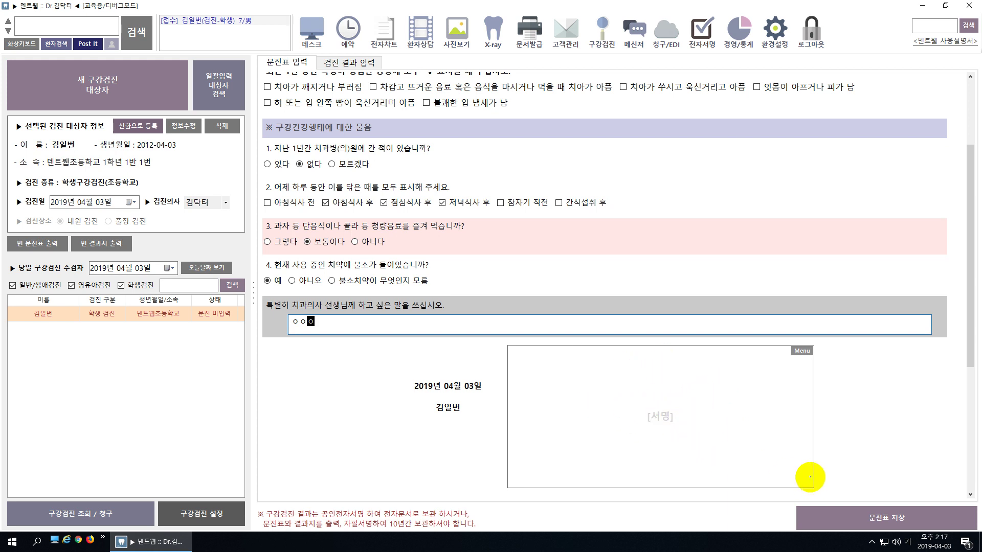
{"action": "left_click", "coordinate": [883, 522]}
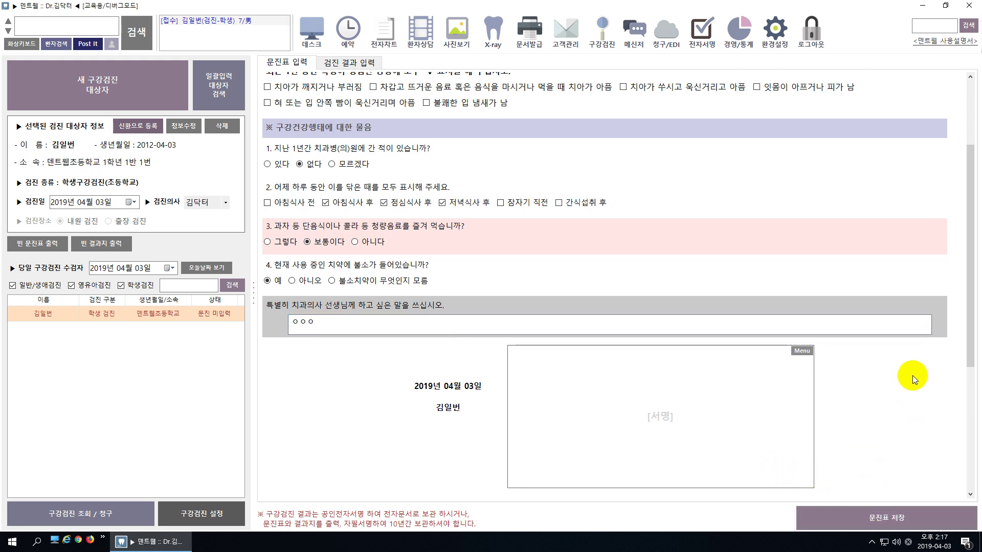
{"action": "left_click", "coordinate": [902, 517]}
{"action": "left_click", "coordinate": [535, 308]}
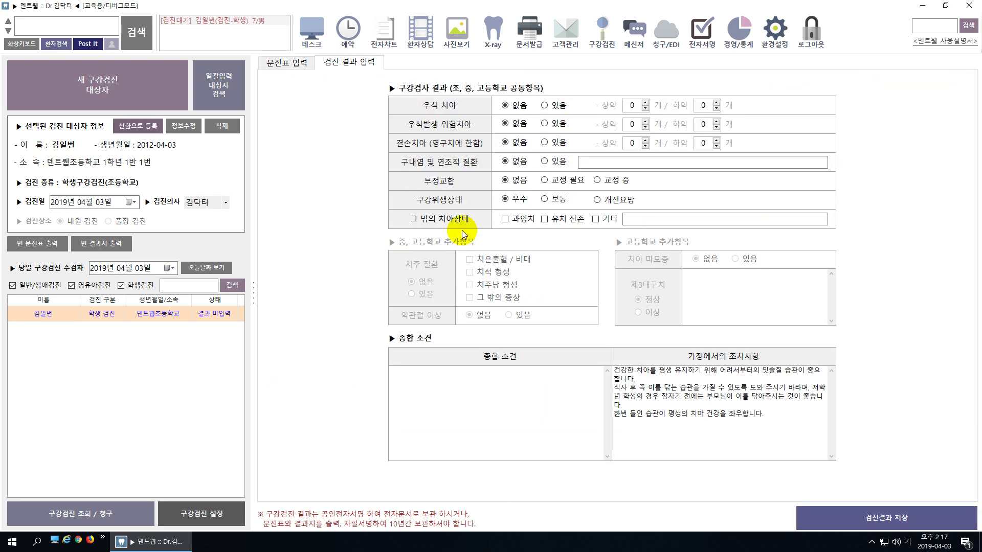
Step: Mark both 우식 치아 and 우식발생 위험치아 as 있음, and set the 우식 치아 counts to 상악 1 and 하악 1
{"action": "left_click", "coordinate": [545, 106]}
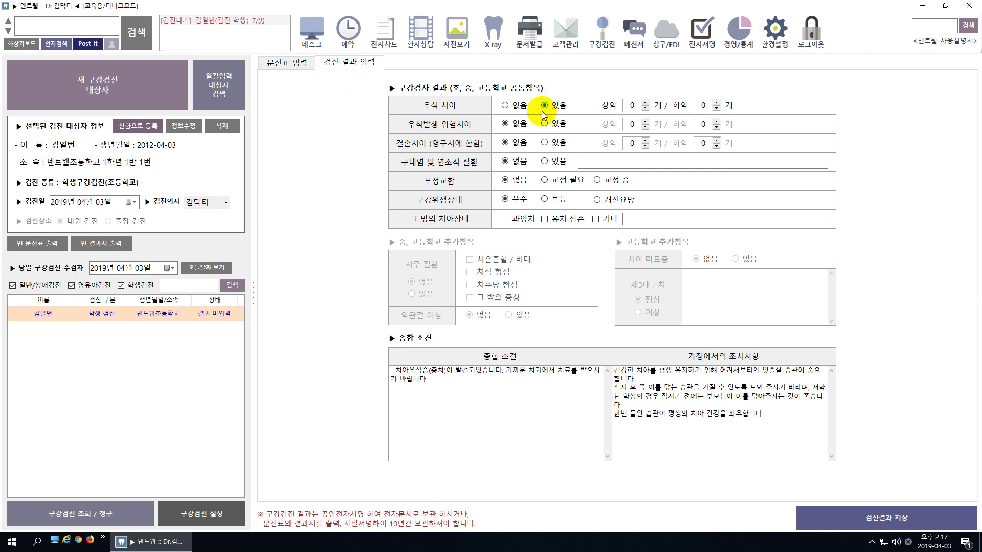
{"action": "left_click", "coordinate": [544, 124]}
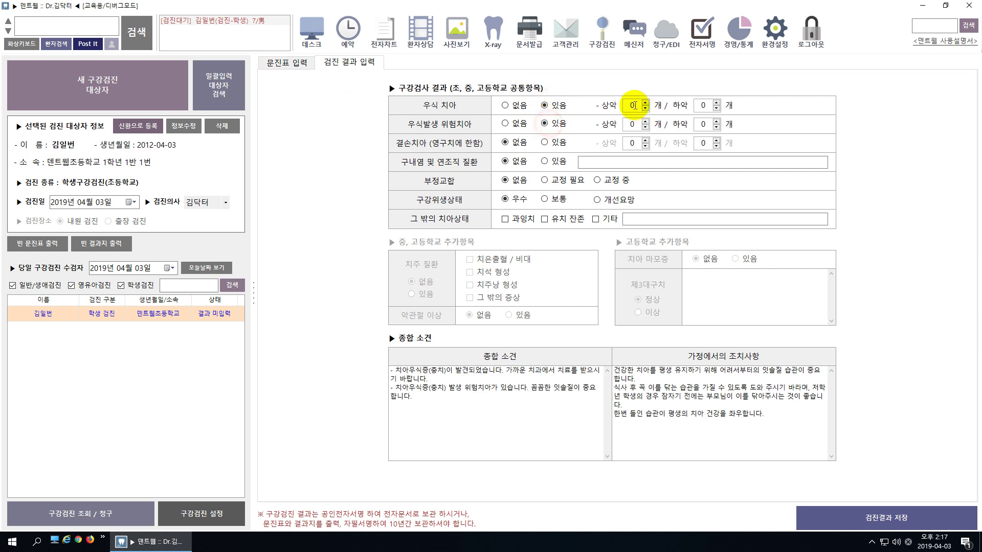
{"action": "left_click", "coordinate": [705, 106]}
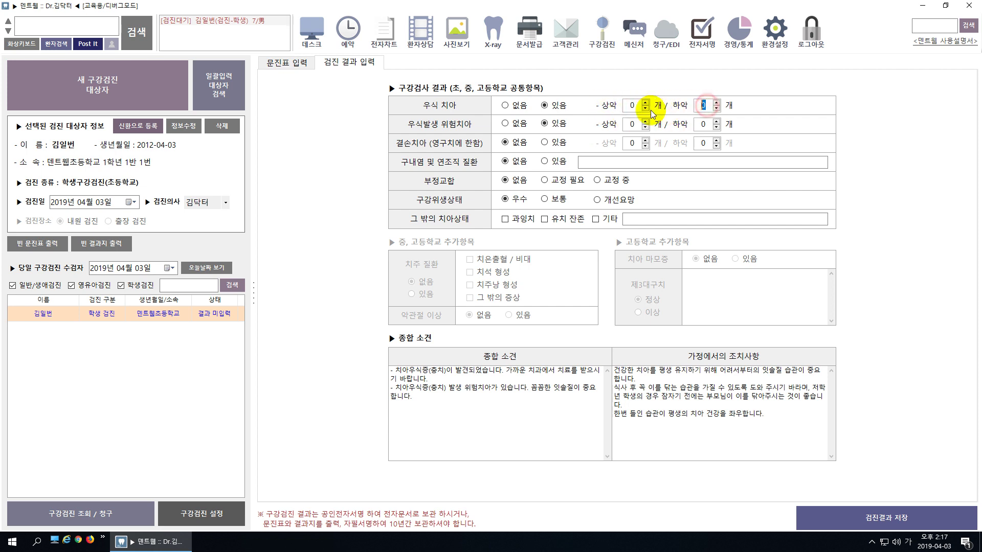
{"action": "type", "text": "1"}
{"action": "left_click", "coordinate": [635, 104]}
{"action": "type", "text": "1"}
Step: Set the 우식발생 위험치아 counts to 상악 2 and 하악 2
{"action": "left_click", "coordinate": [633, 123]}
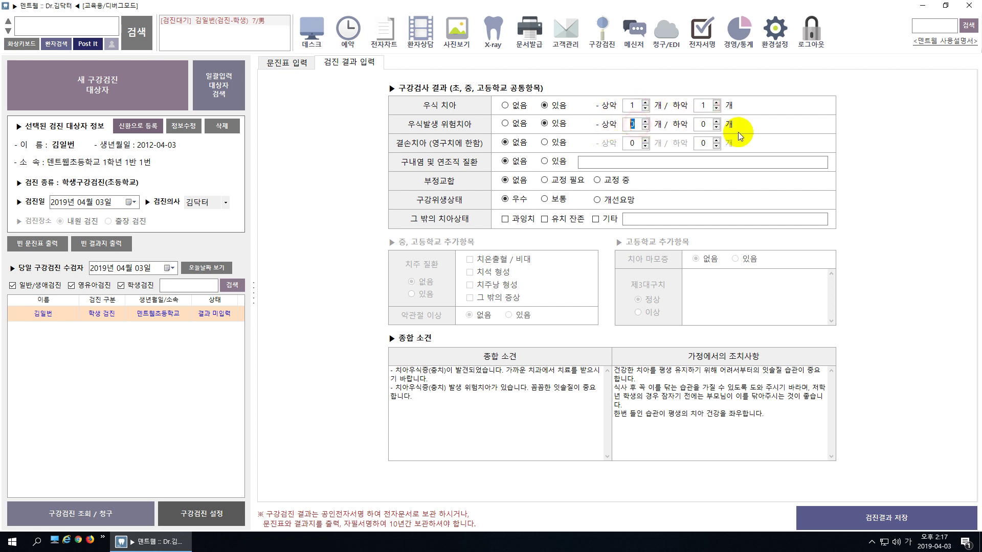
{"action": "type", "text": "2"}
{"action": "left_click", "coordinate": [703, 124]}
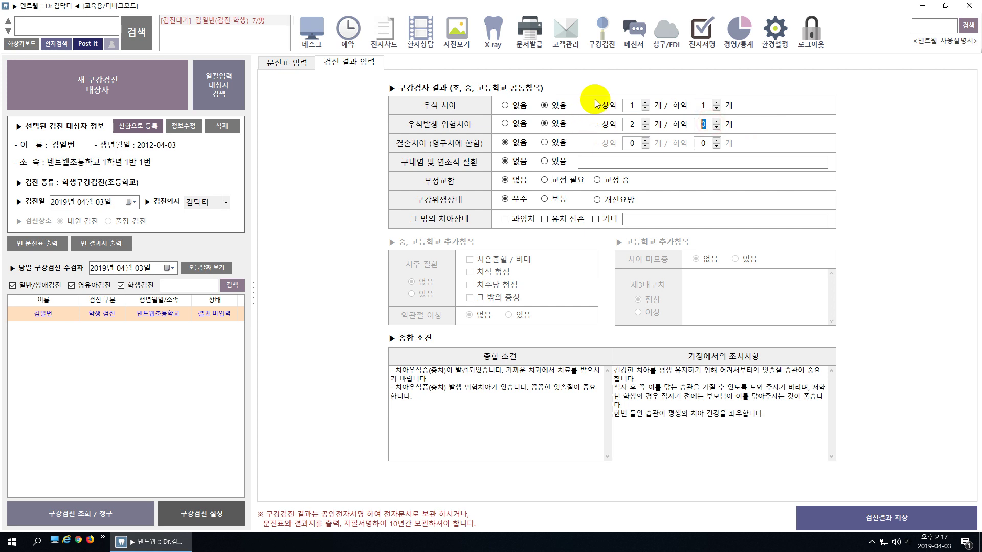
{"action": "type", "text": "2"}
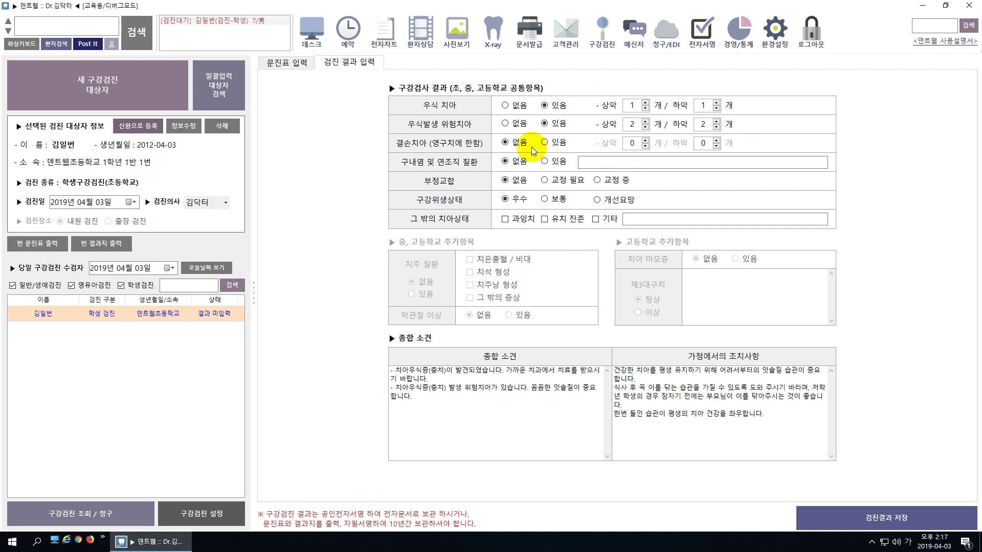
Step: Set 부정교합 to 교정 필요 in the student's oral exam results
{"action": "left_click", "coordinate": [484, 412]}
{"action": "left_click", "coordinate": [492, 403]}
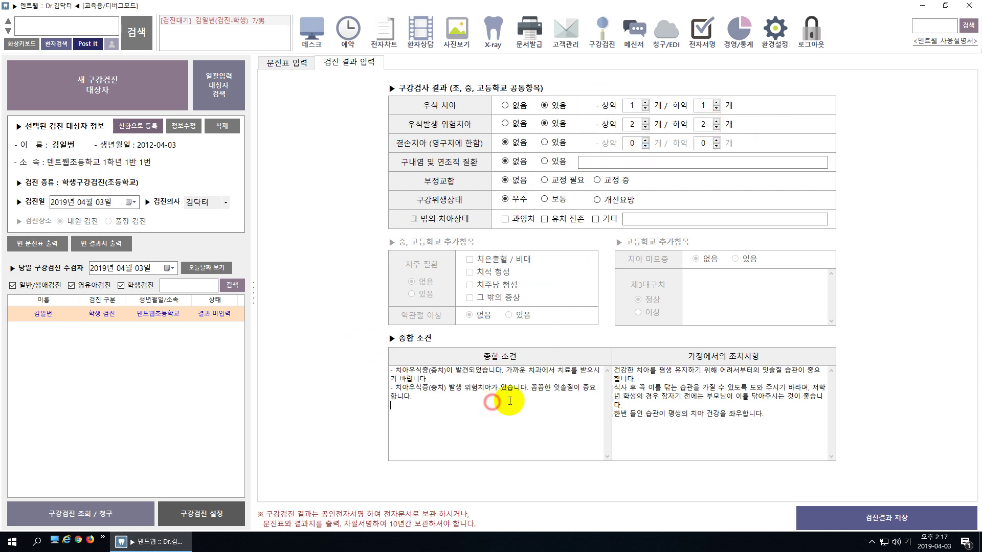
{"action": "left_click", "coordinate": [491, 416]}
{"action": "left_click", "coordinate": [486, 406]}
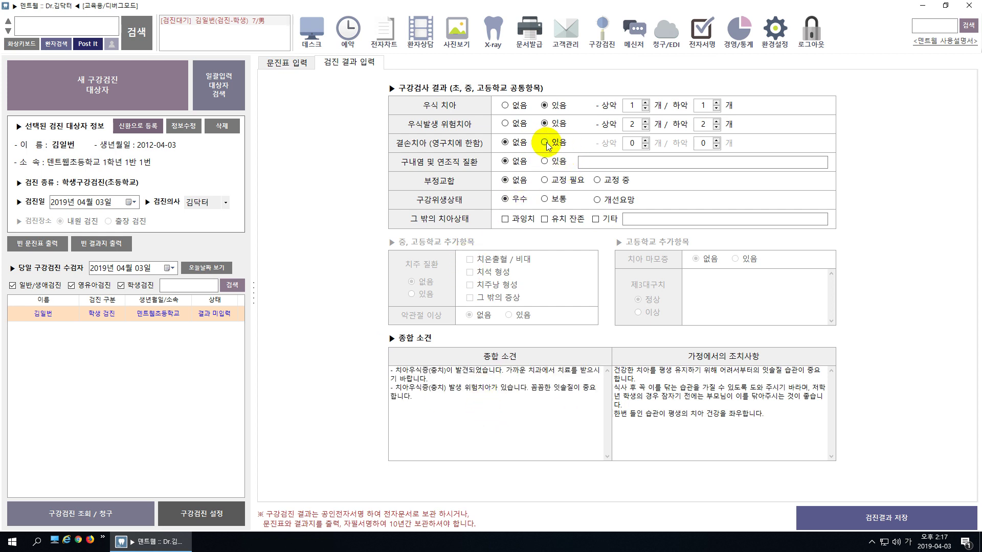
{"action": "left_click", "coordinate": [557, 183]}
Step: Examine the 종합 소견 text, in particular the sentence about 부정교합
{"action": "left_click_drag", "start_coordinate": [427, 429], "coordinate": [453, 432]}
{"action": "left_click", "coordinate": [450, 423]}
{"action": "left_click", "coordinate": [454, 430]}
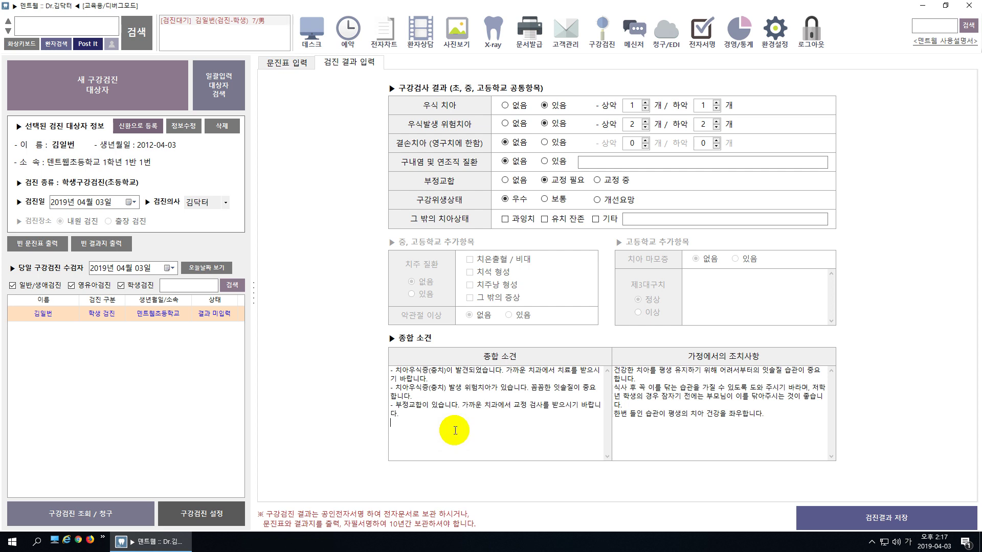
{"action": "key", "text": "ctrl+a"}
{"action": "left_click", "coordinate": [461, 431]}
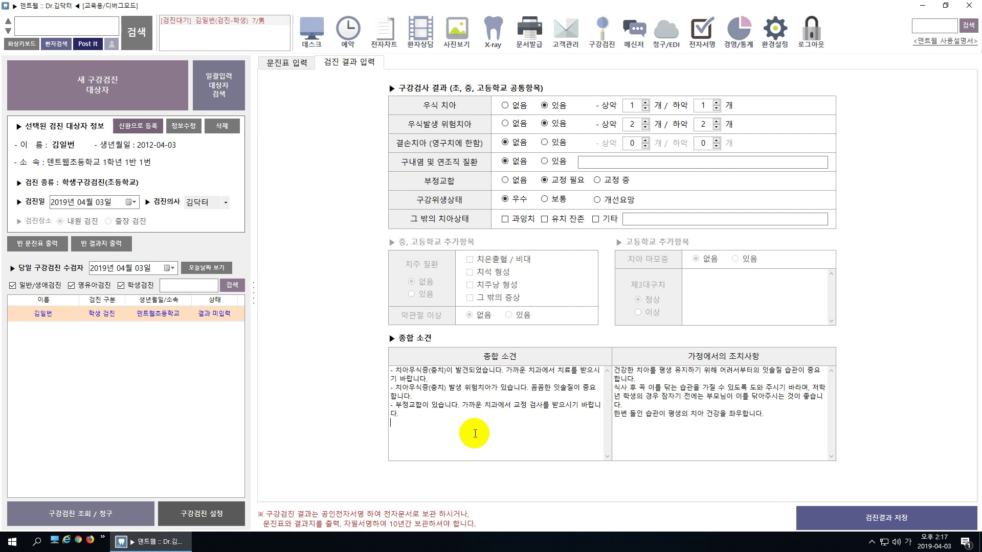
{"action": "mouse_move", "coordinate": [474, 434]}
{"action": "left_mouse_down"}
{"action": "mouse_move", "coordinate": [471, 394]}
{"action": "mouse_move", "coordinate": [470, 430]}
{"action": "left_mouse_up"}
{"action": "left_click_drag", "start_coordinate": [448, 396], "coordinate": [482, 422]}
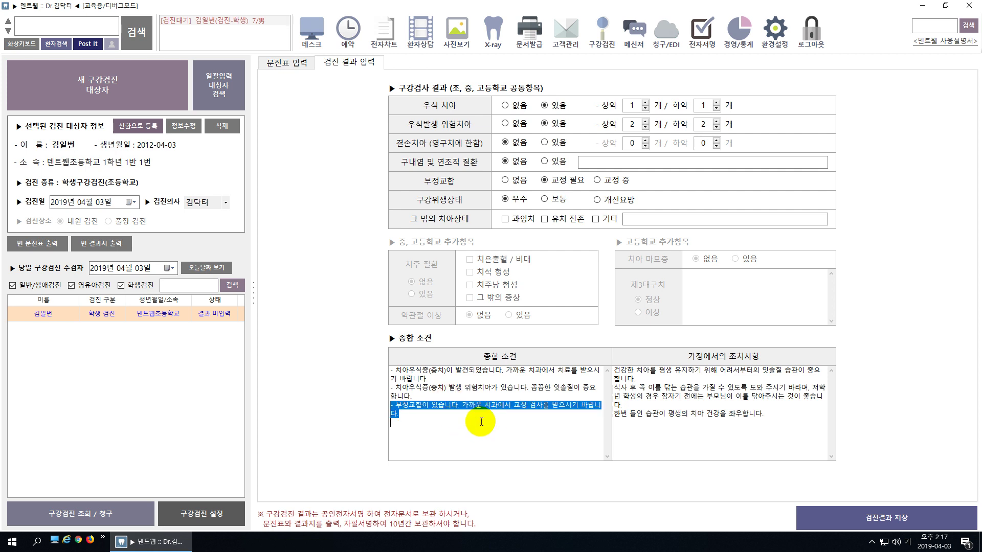
{"action": "left_click", "coordinate": [765, 417]}
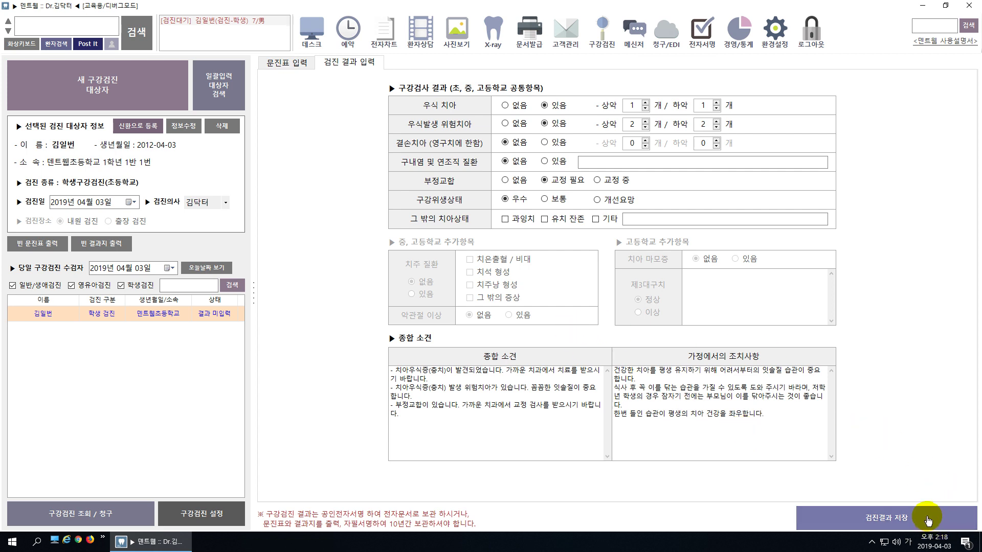
Step: Save the student's oral exam results
{"action": "left_click", "coordinate": [942, 507]}
{"action": "left_click", "coordinate": [533, 306]}
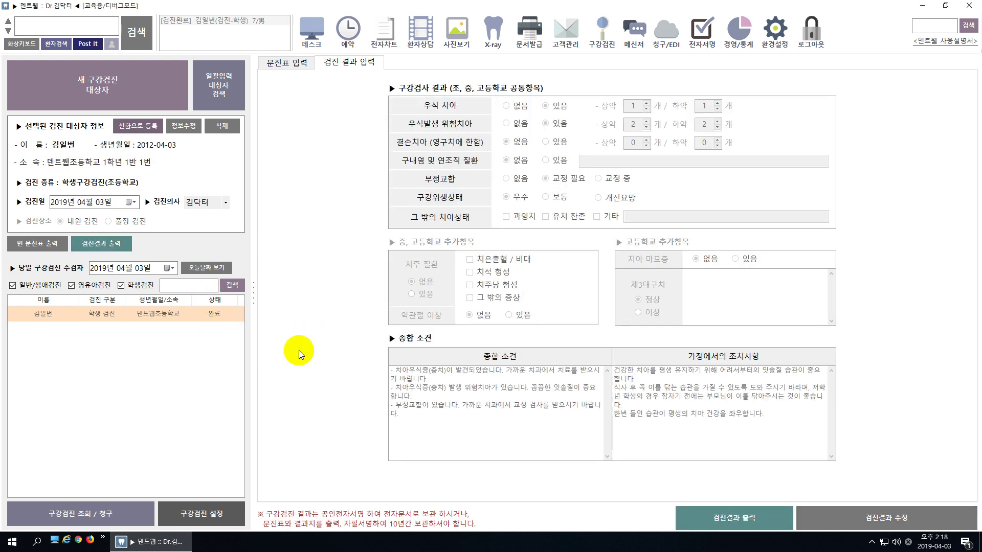
{"action": "left_click", "coordinate": [298, 351]}
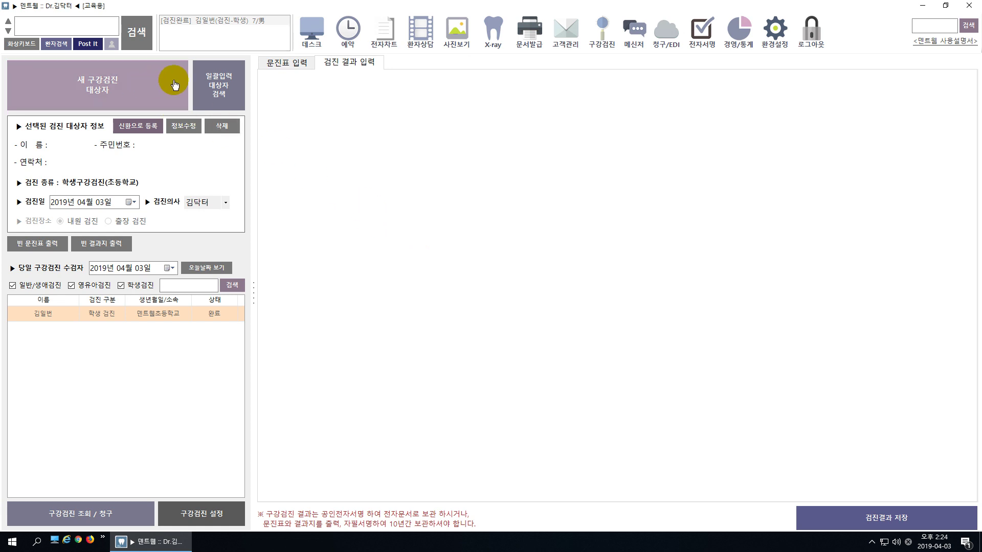
Step: Start another student oral exam subject at 덴트웹초등학교, grade 2학년, with class (반) 2 and student number (번호) 2
{"action": "left_click", "coordinate": [436, 137]}
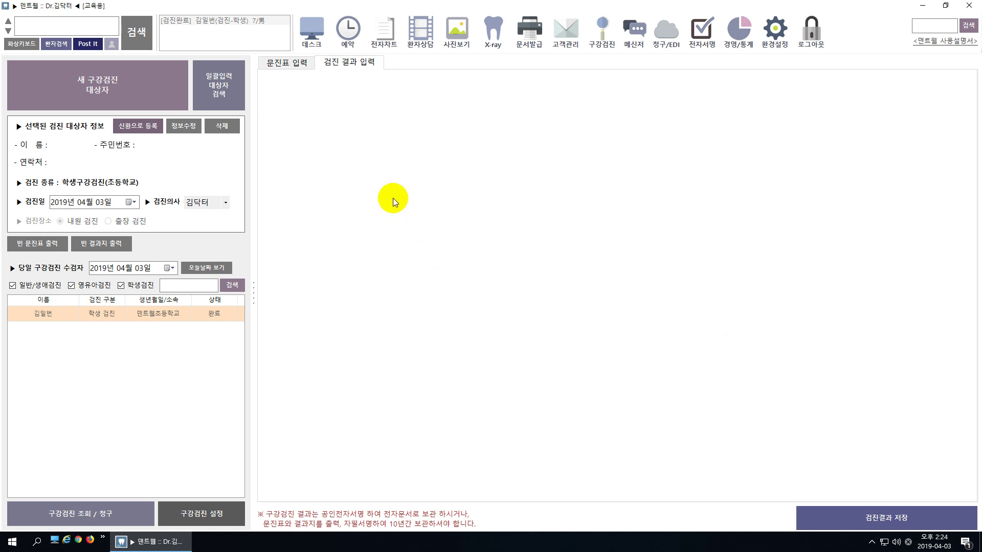
{"action": "left_click", "coordinate": [121, 99]}
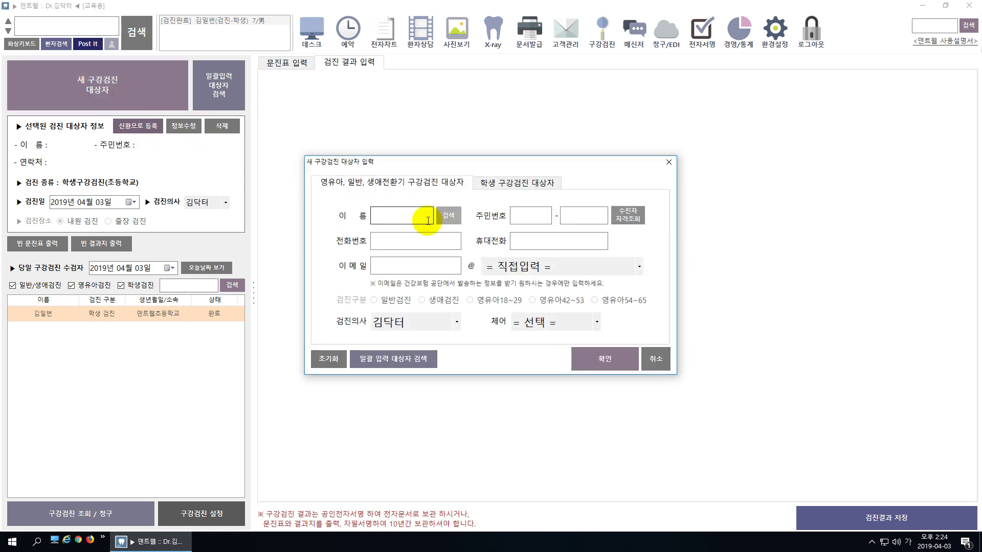
{"action": "left_click", "coordinate": [515, 182]}
{"action": "left_click", "coordinate": [534, 226]}
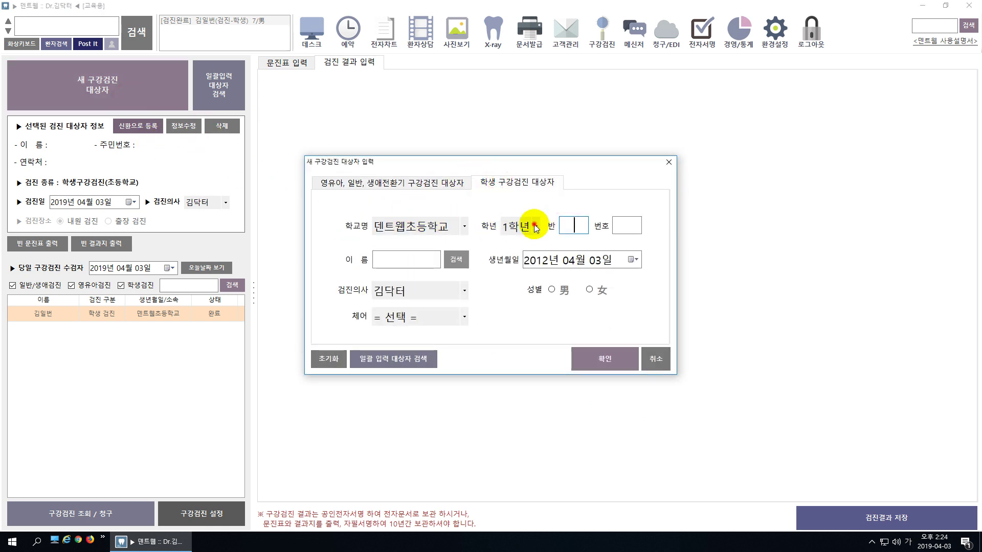
{"action": "left_click", "coordinate": [517, 254]}
{"action": "left_click", "coordinate": [567, 226]}
{"action": "type", "text": "2"}
{"action": "left_click", "coordinate": [626, 225]}
{"action": "type", "text": "2"}
Step: Enter the second student's full name, set the gender to 男 and save the new exam subject
{"action": "left_click", "coordinate": [420, 254]}
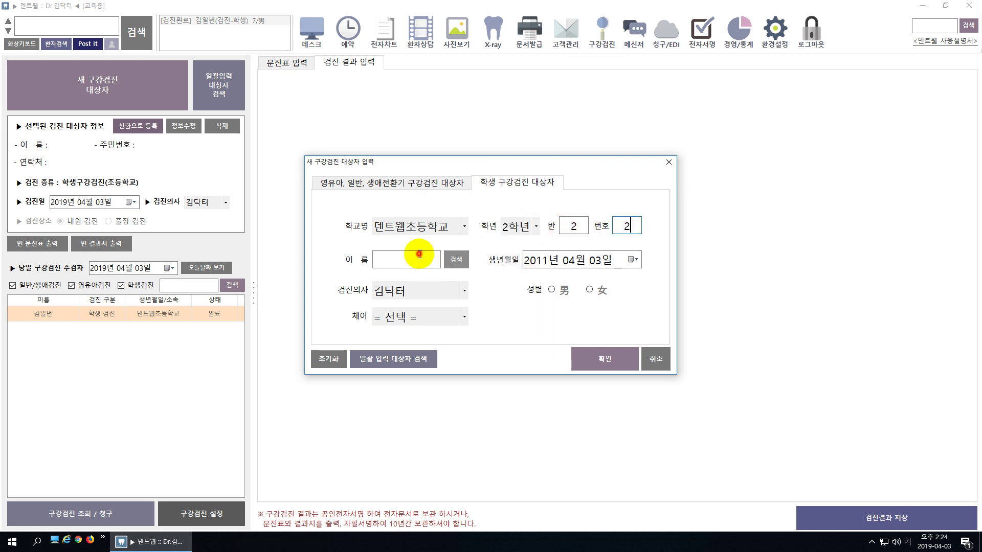
{"action": "type", "text": "김이번"}
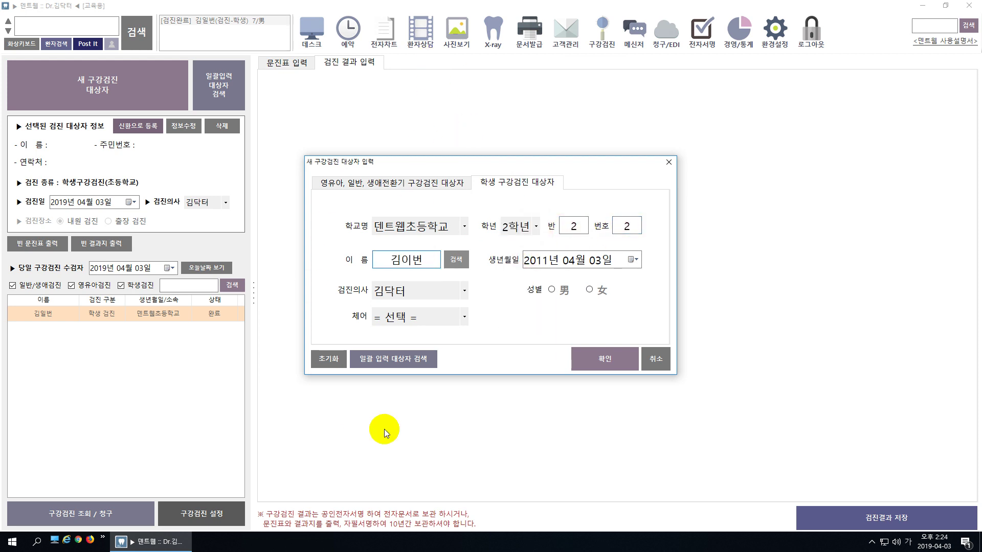
{"action": "left_click", "coordinate": [552, 289]}
{"action": "left_click", "coordinate": [605, 359]}
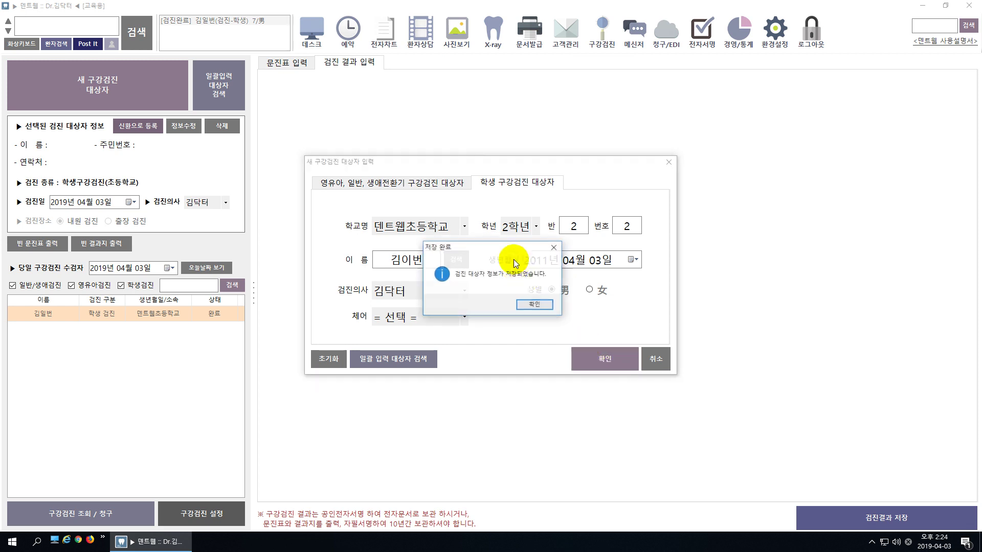
{"action": "left_click", "coordinate": [535, 305]}
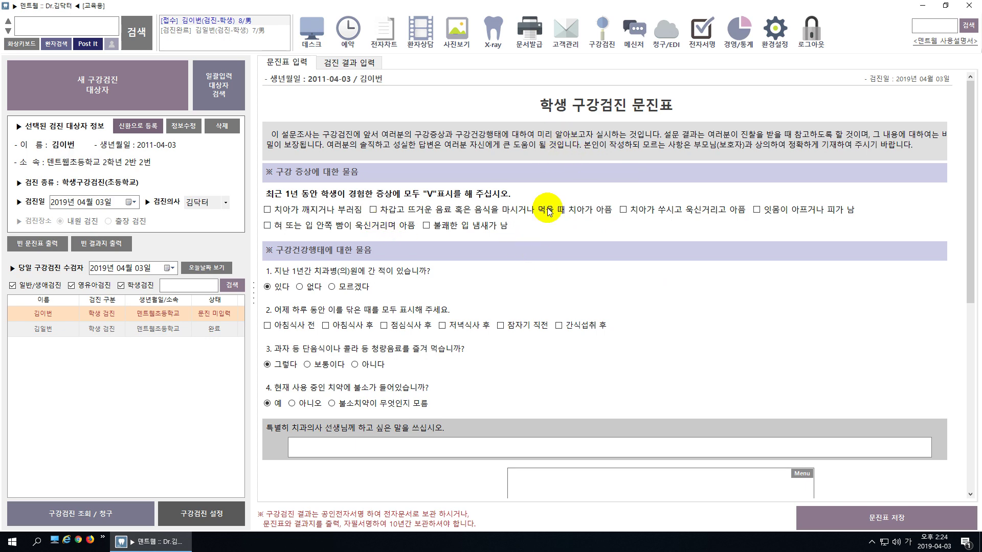
Step: Answer the second student's questionnaire with 없다, 저녁식사 후 and 보통이다 for questions 1 to 3, and enter ㅇㅇㅇㅇ as the message to the dentist
{"action": "scroll", "coordinate": [365, 261], "scroll_direction": "down", "scroll_amount": 3}
{"action": "scroll", "coordinate": [365, 261], "scroll_direction": "up", "scroll_amount": 3}
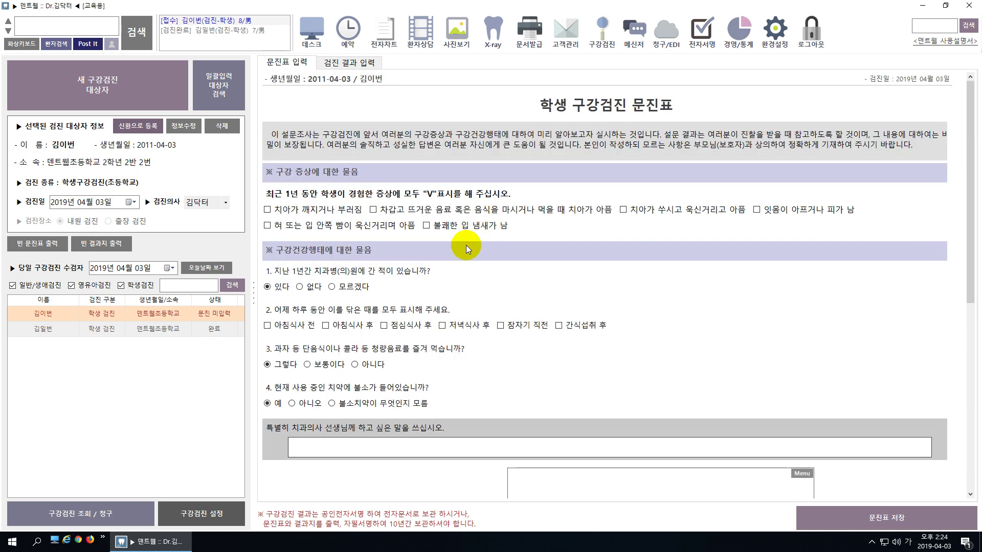
{"action": "left_click", "coordinate": [306, 286]}
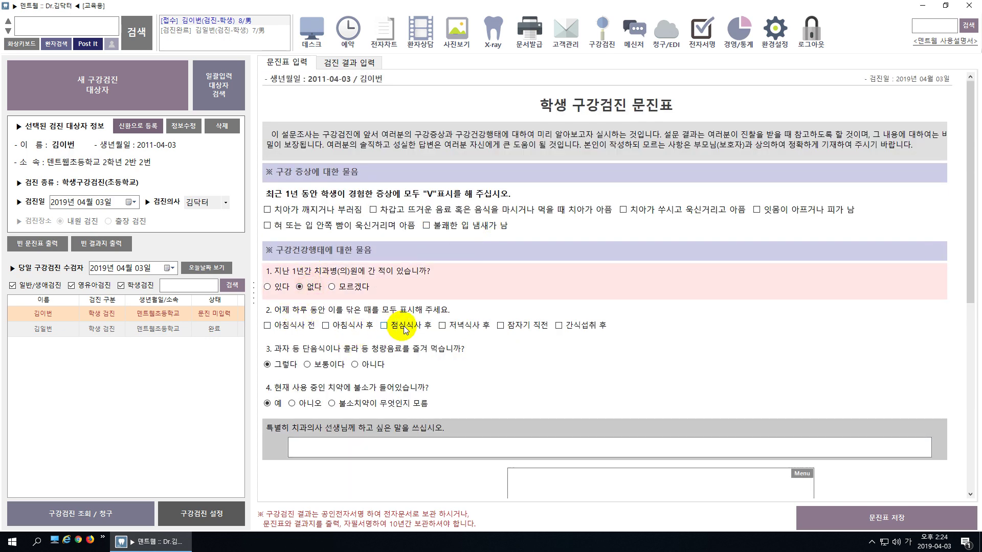
{"action": "left_click", "coordinate": [468, 327]}
{"action": "left_click", "coordinate": [308, 364]}
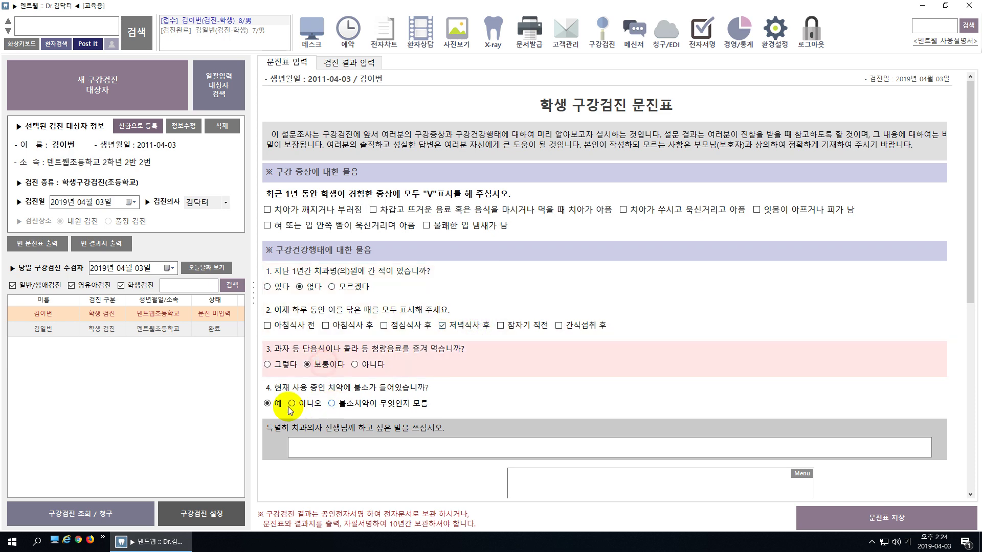
{"action": "left_click", "coordinate": [390, 442]}
{"action": "type", "text": "ㅇㅇㅇㅇ"}
Step: Review the second student's questionnaire from the answers down to the signature (서명) box
{"action": "scroll", "coordinate": [521, 261], "scroll_direction": "down", "scroll_amount": 5}
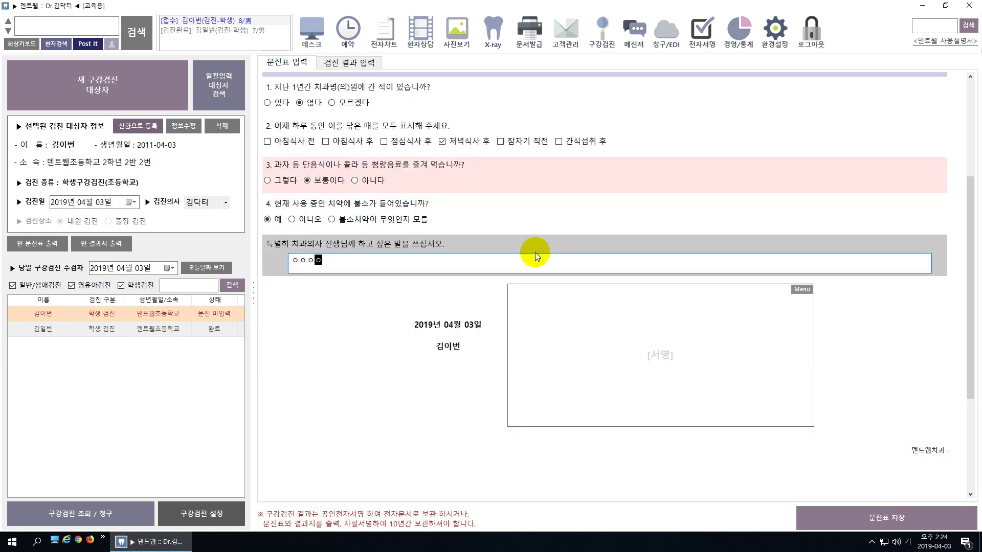
{"action": "scroll", "coordinate": [412, 244], "scroll_direction": "up", "scroll_amount": 2}
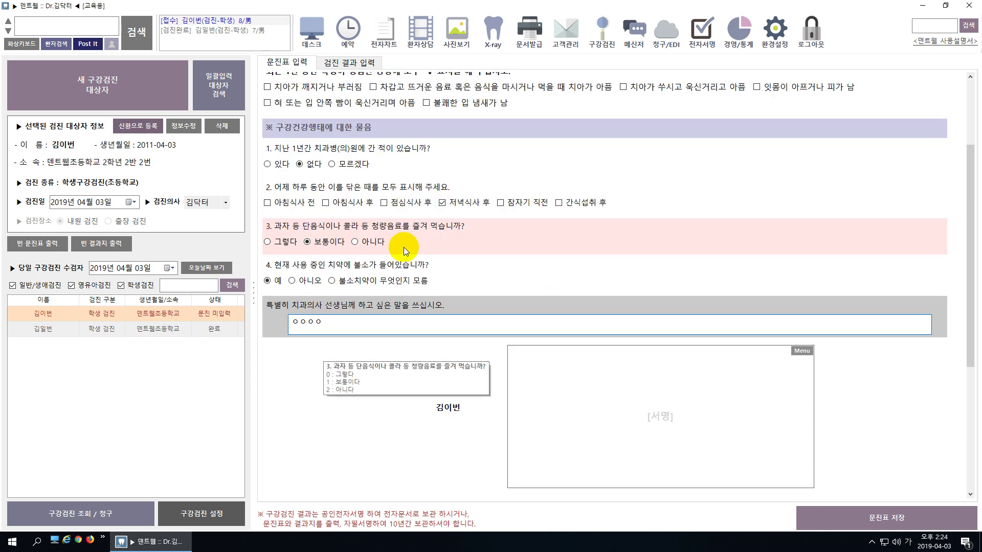
{"action": "scroll", "coordinate": [405, 248], "scroll_direction": "down", "scroll_amount": 1}
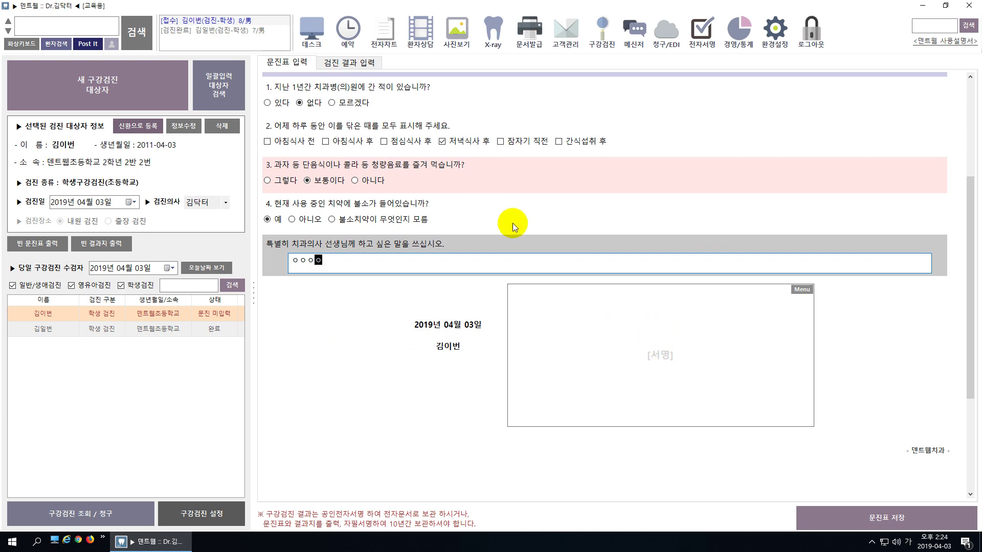
{"action": "scroll", "coordinate": [512, 223], "scroll_direction": "up", "scroll_amount": 3}
{"action": "scroll", "coordinate": [510, 233], "scroll_direction": "down", "scroll_amount": 3}
{"action": "scroll", "coordinate": [509, 233], "scroll_direction": "up", "scroll_amount": 3}
{"action": "scroll", "coordinate": [490, 213], "scroll_direction": "down", "scroll_amount": 3}
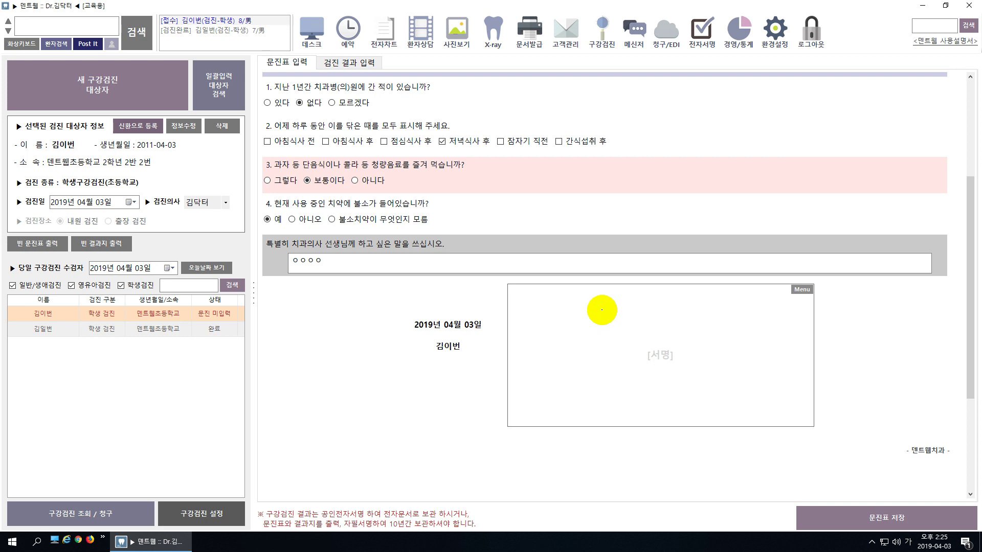
Step: Draw the second student's signature in the 서명 box and save the questionnaire
{"action": "mouse_move", "coordinate": [573, 341]}
{"action": "left_mouse_down"}
{"action": "mouse_move", "coordinate": [623, 381]}
{"action": "mouse_move", "coordinate": [964, 340]}
{"action": "left_mouse_up"}
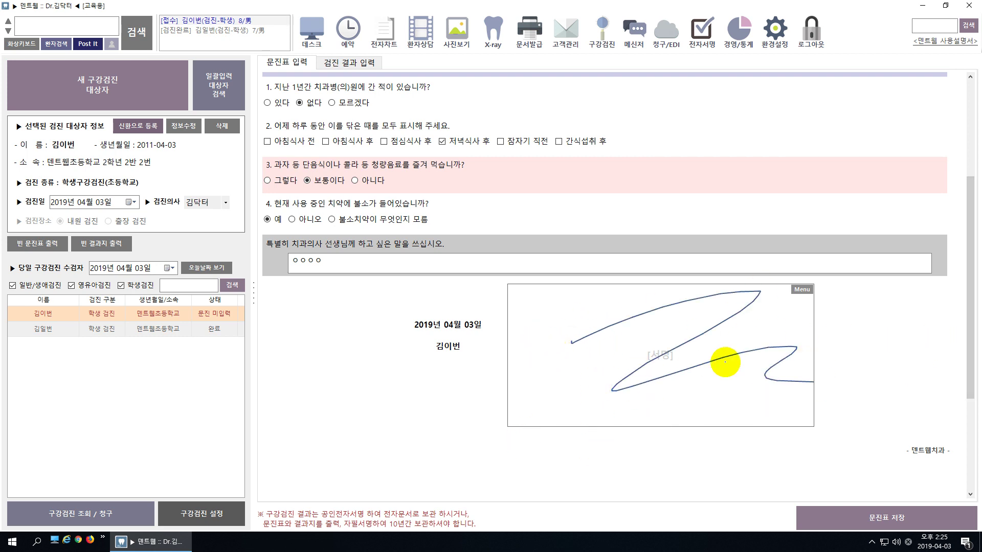
{"action": "left_click", "coordinate": [886, 521]}
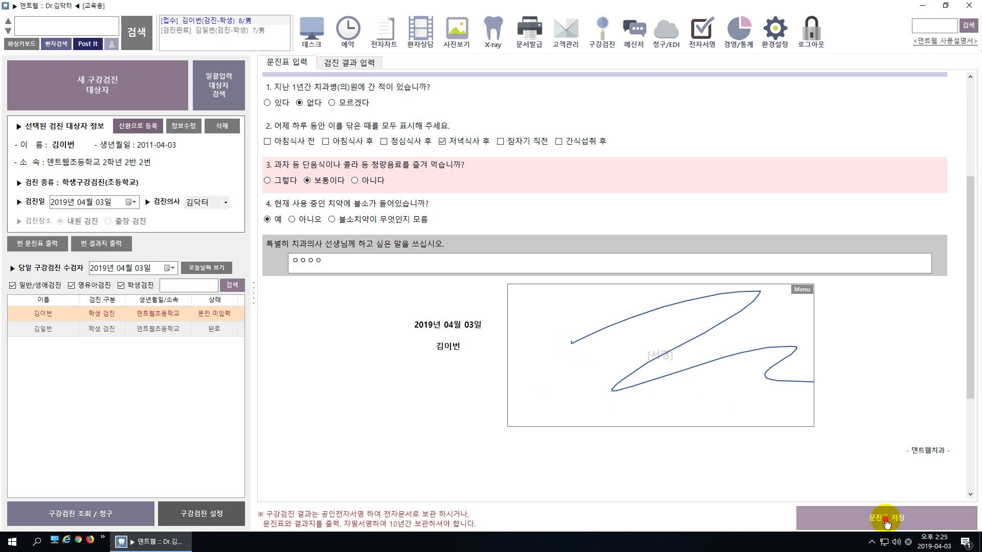
{"action": "left_click", "coordinate": [520, 306]}
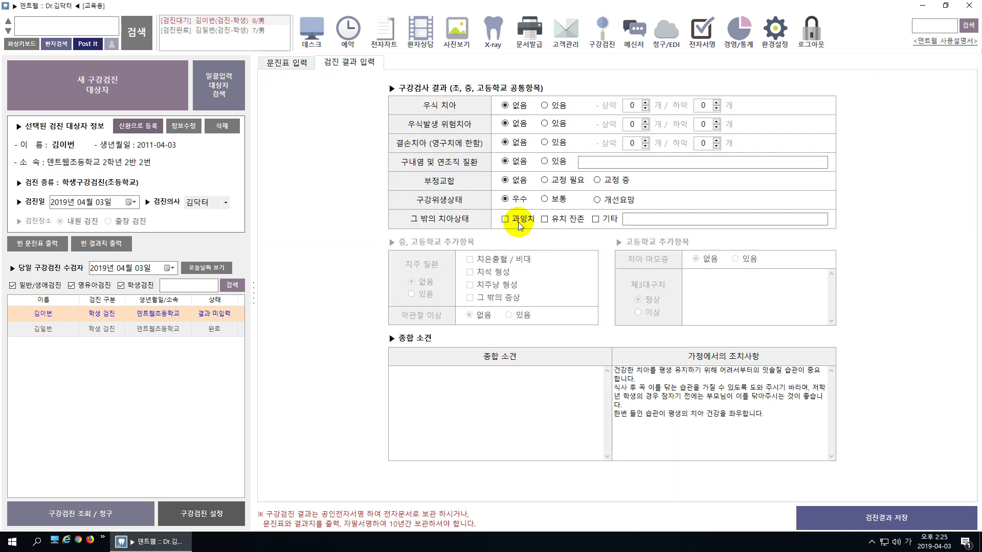
Step: Record and save the second student's results: 우식 치아 있음, 우식발생 위험치아 있음 with 상악 2 and 하악 3, and 구강위생상태 보통
{"action": "left_click", "coordinate": [557, 108]}
{"action": "left_click", "coordinate": [568, 123]}
{"action": "left_click", "coordinate": [632, 124]}
{"action": "type", "text": "2"}
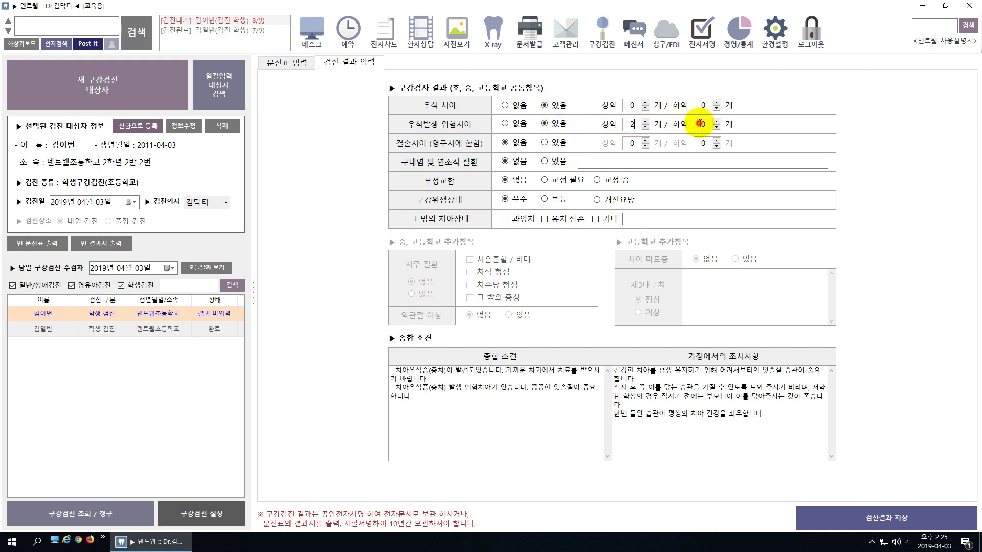
{"action": "left_click", "coordinate": [703, 124]}
{"action": "type", "text": "3"}
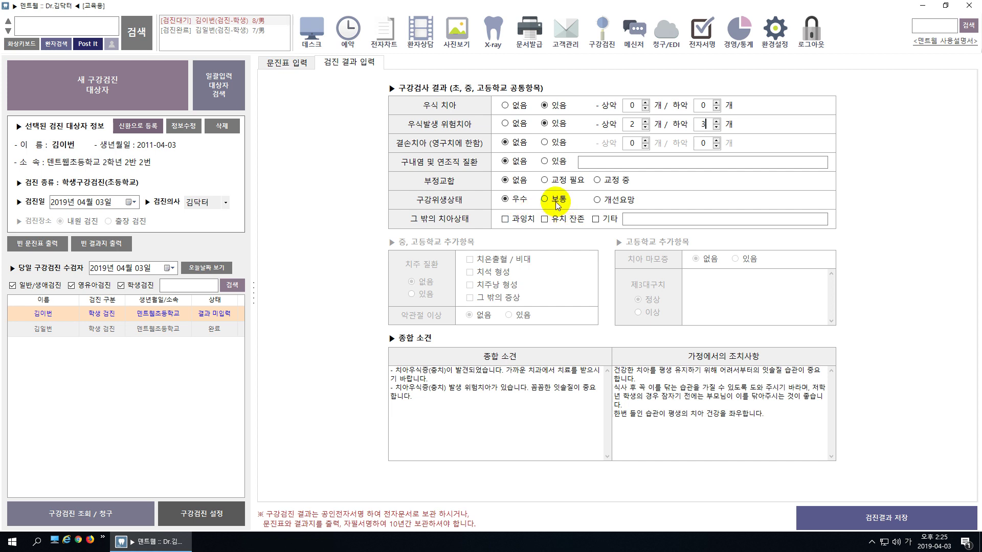
{"action": "left_click", "coordinate": [556, 201]}
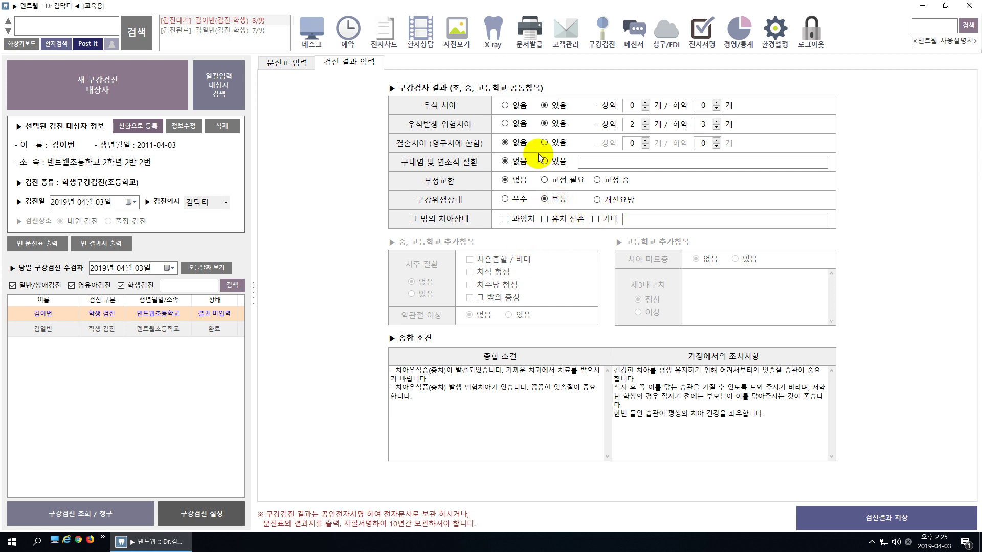
{"action": "left_click", "coordinate": [924, 524]}
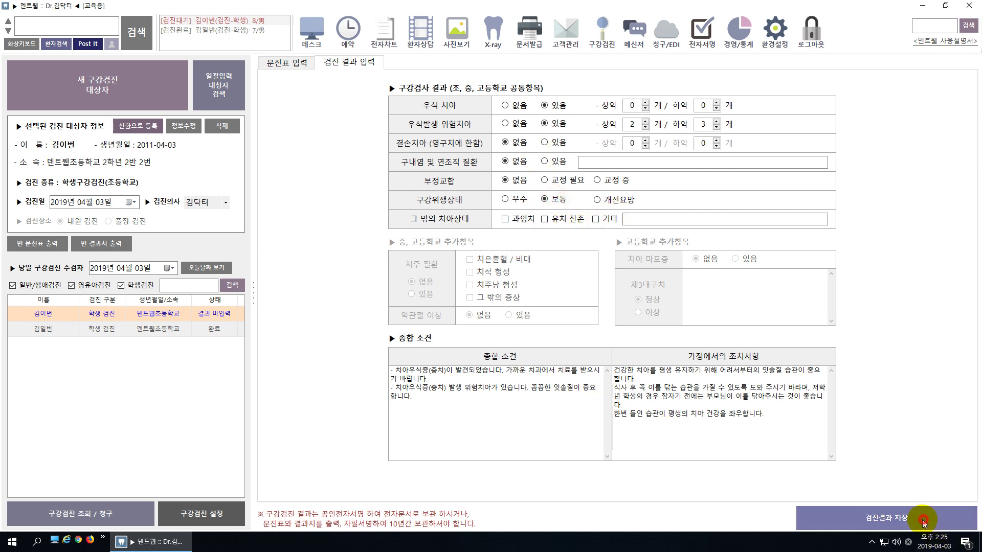
{"action": "left_click", "coordinate": [525, 306]}
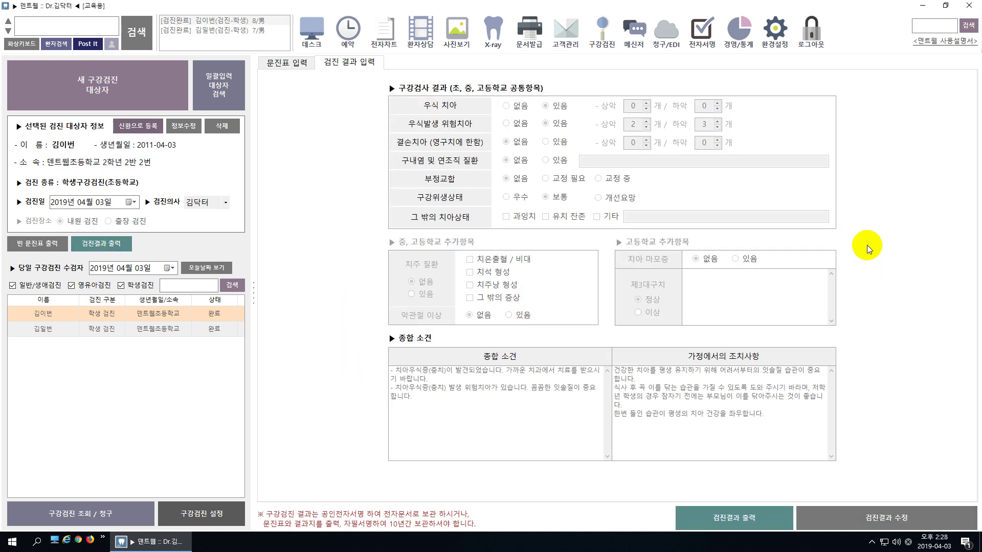
Step: Switch to 덴트웹 신환 등록 / 문진표 동의서 작성 and start a 학생 구강검진 registration for 덴트웹초등학교, 3학년, 반 3, 번호 3
{"action": "left_click", "coordinate": [919, 5]}
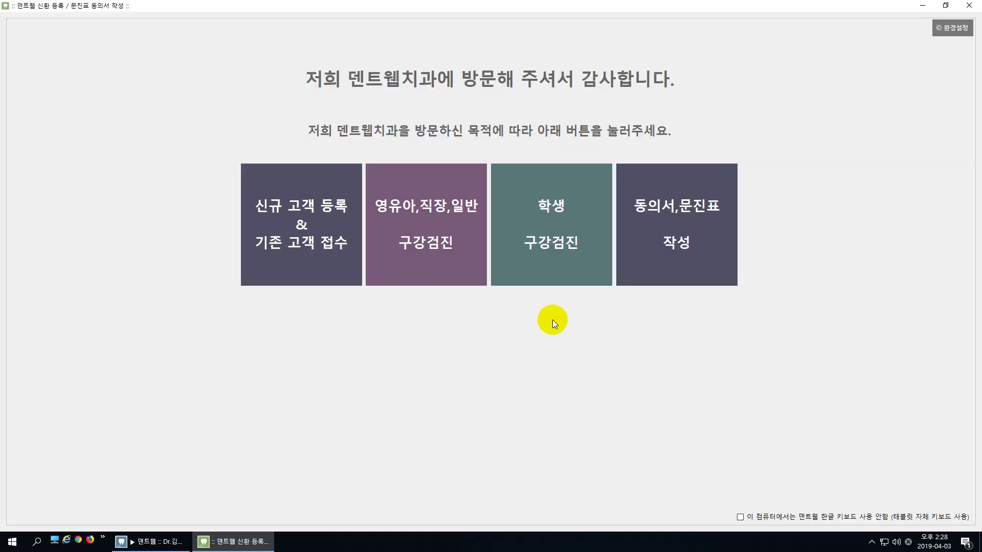
{"action": "left_click", "coordinate": [565, 252]}
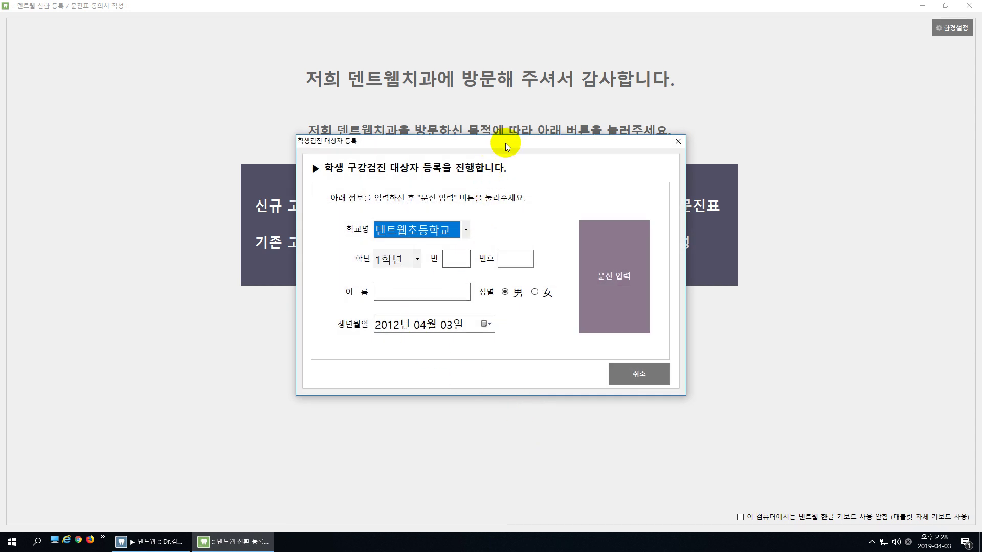
{"action": "left_click_drag", "start_coordinate": [506, 146], "coordinate": [510, 84]}
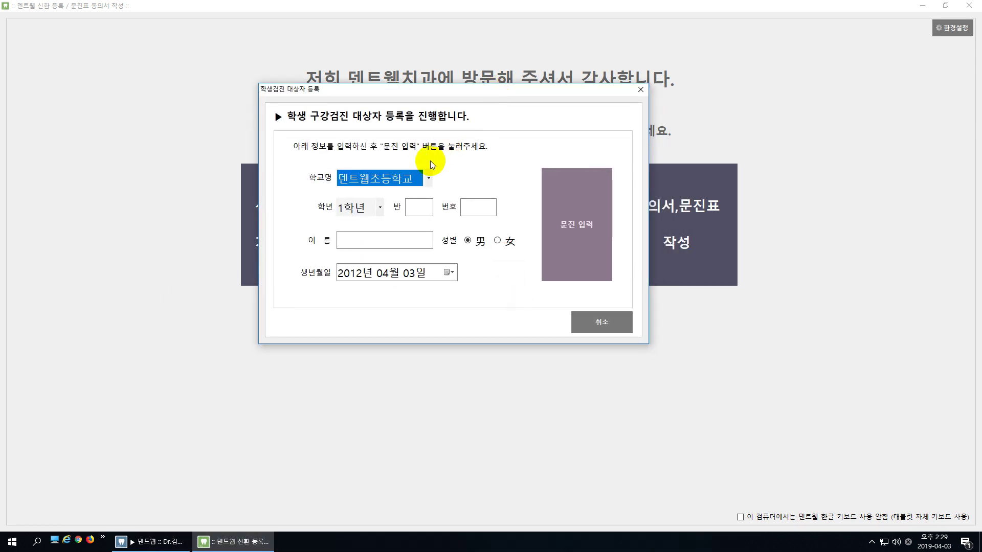
{"action": "left_click", "coordinate": [401, 179]}
{"action": "left_click", "coordinate": [360, 210]}
{"action": "left_click", "coordinate": [367, 250]}
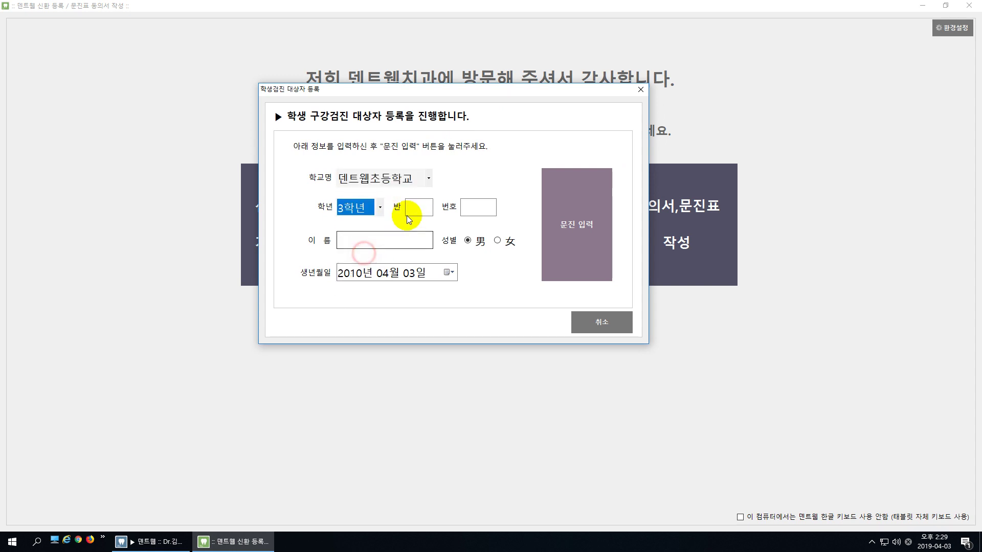
{"action": "left_click", "coordinate": [415, 209]}
{"action": "type", "text": "3"}
{"action": "left_click", "coordinate": [468, 205]}
{"action": "type", "text": "3"}
Step: Enter the third student's full name and proceed to the questionnaire entry (문진 입력)
{"action": "left_click", "coordinate": [393, 242]}
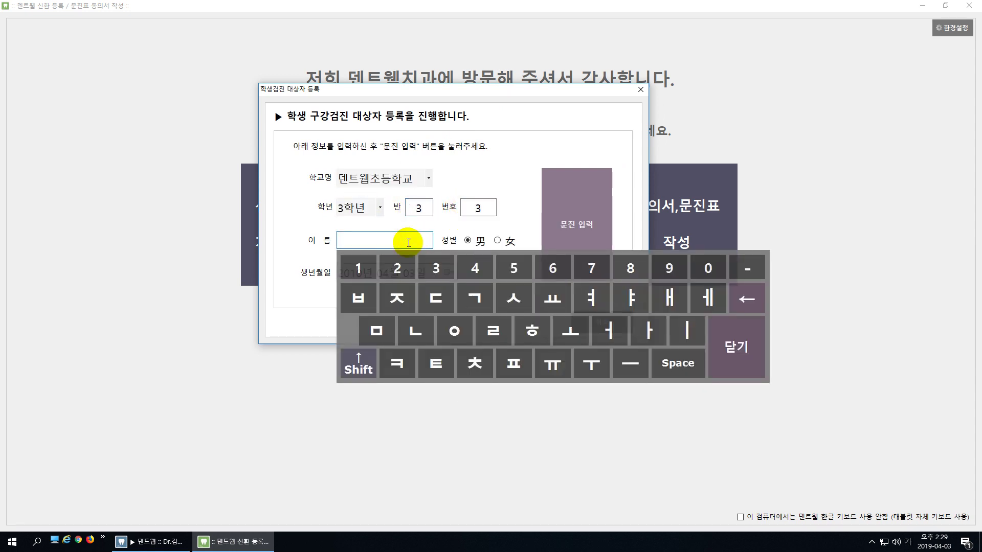
{"action": "type", "text": "김삼번"}
{"action": "left_click", "coordinate": [746, 345]}
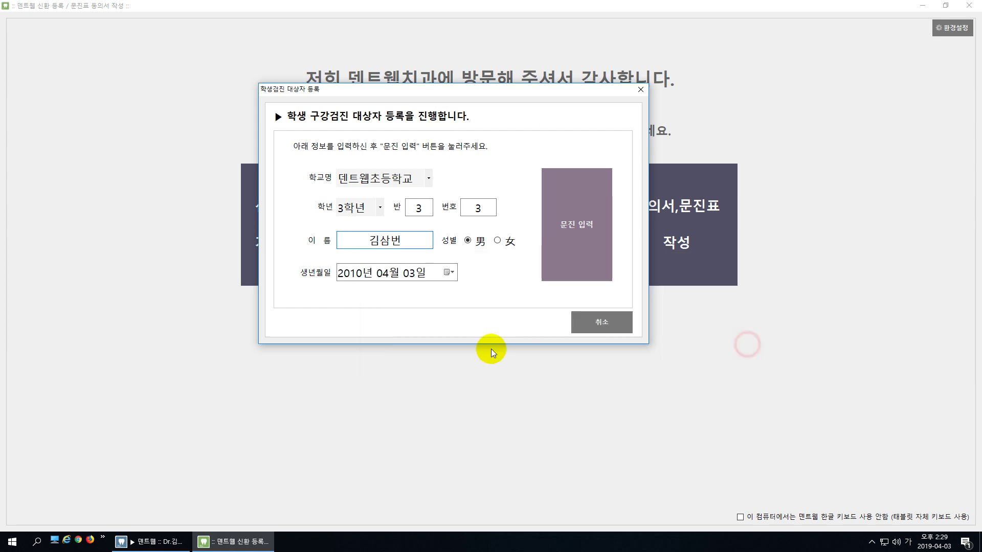
{"action": "left_click", "coordinate": [582, 246]}
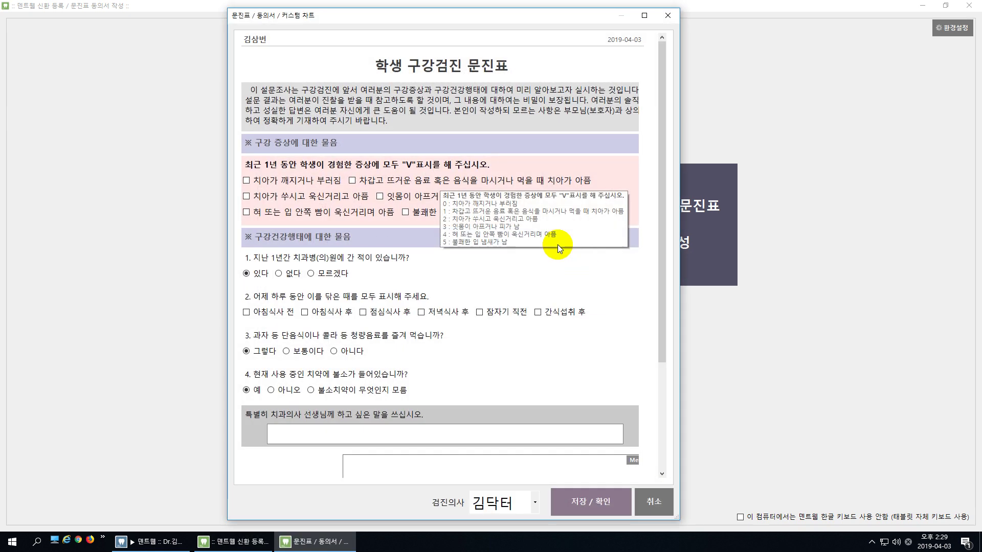
Step: Answer the third student's questionnaire with 없다 for question 1 and 불소치약이 무엇인지 모름 for question 4, and enter ㅇㅇ as the message to the dentist
{"action": "left_click", "coordinate": [291, 274]}
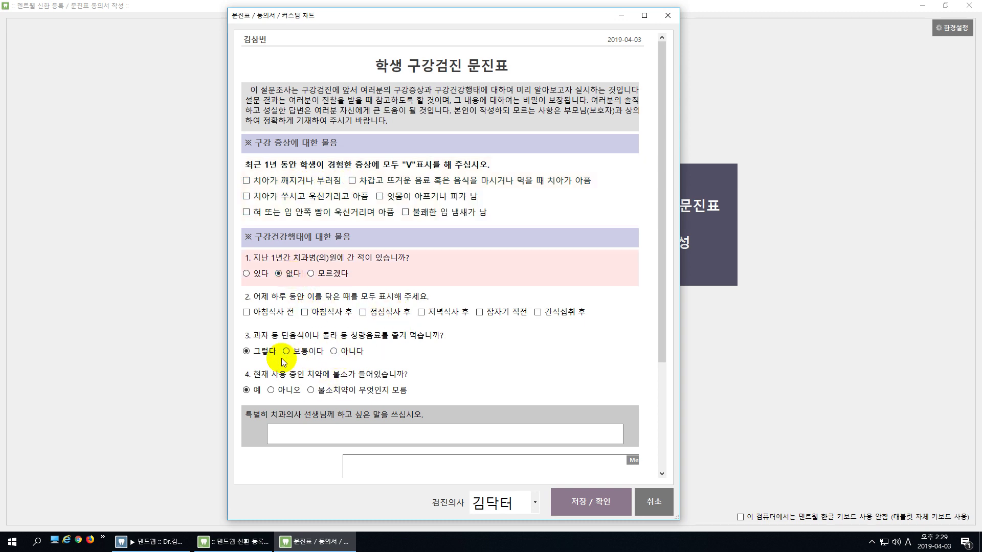
{"action": "scroll", "coordinate": [295, 370], "scroll_direction": "down", "scroll_amount": 1}
{"action": "left_click", "coordinate": [322, 329]}
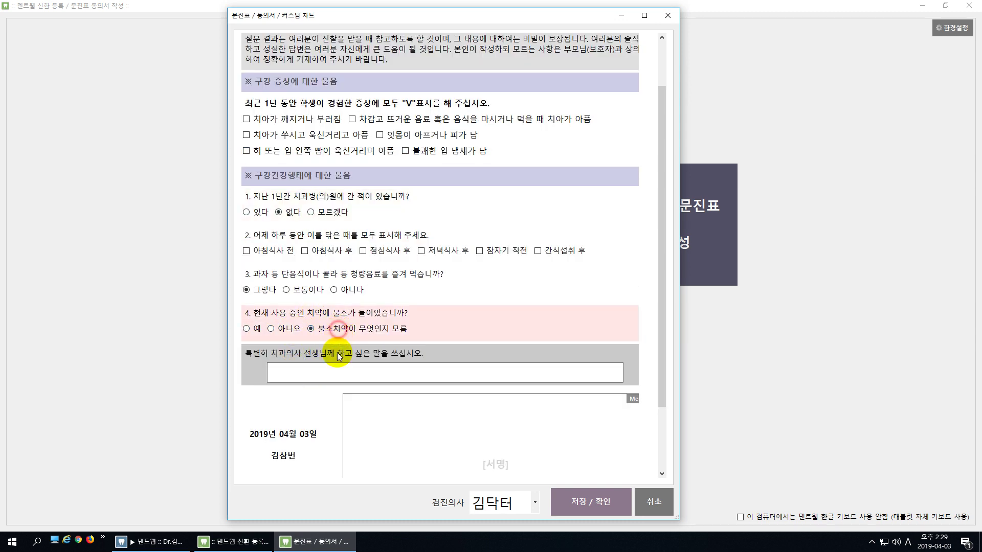
{"action": "left_click", "coordinate": [326, 376]}
{"action": "type", "text": "ㅇㅇ"}
Step: Draw the third student's signature in the 서명 box, then save and confirm the questionnaire
{"action": "scroll", "coordinate": [557, 329], "scroll_direction": "down", "scroll_amount": 2}
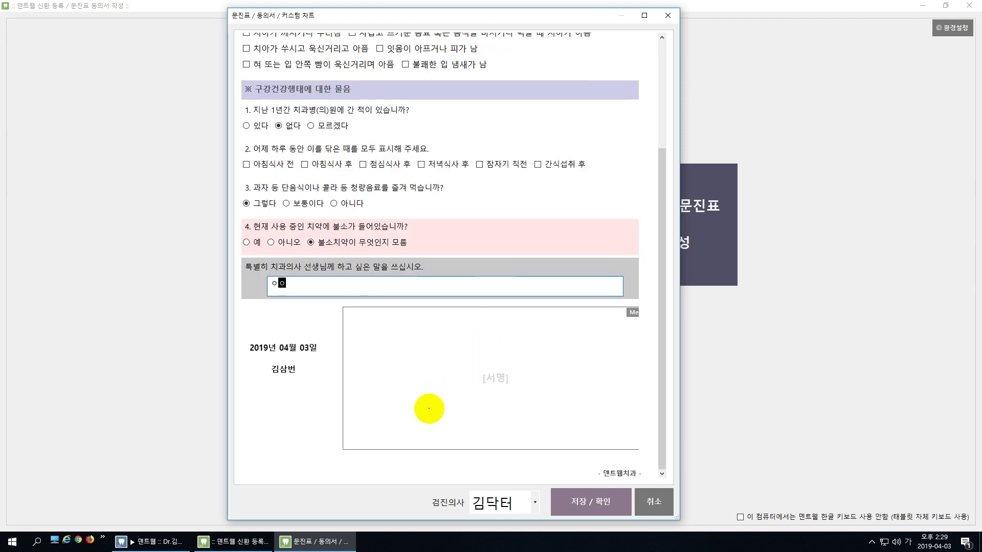
{"action": "mouse_move", "coordinate": [412, 416]}
{"action": "left_mouse_down"}
{"action": "mouse_move", "coordinate": [467, 374]}
{"action": "mouse_move", "coordinate": [567, 345]}
{"action": "left_mouse_up"}
{"action": "left_click_drag", "start_coordinate": [377, 336], "coordinate": [537, 440]}
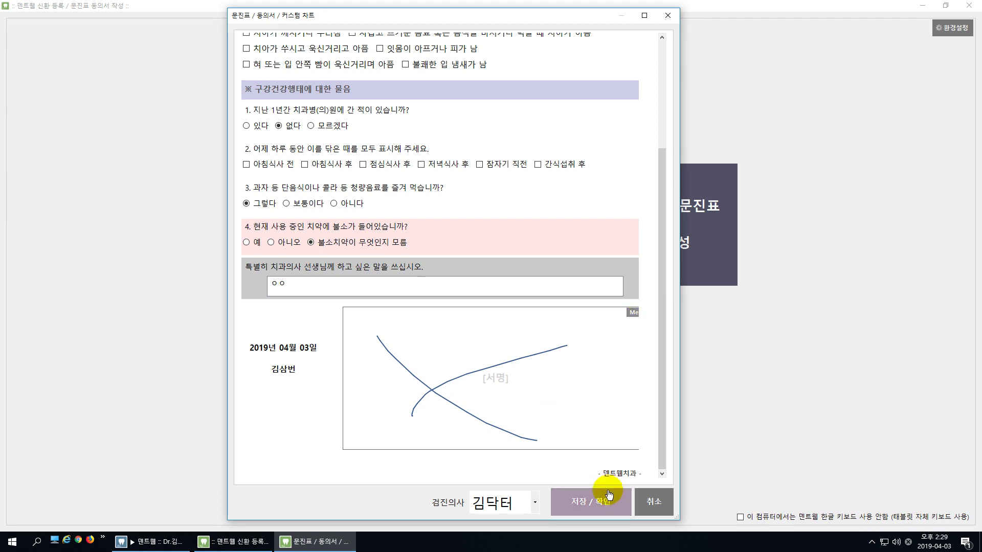
{"action": "left_click", "coordinate": [591, 503]}
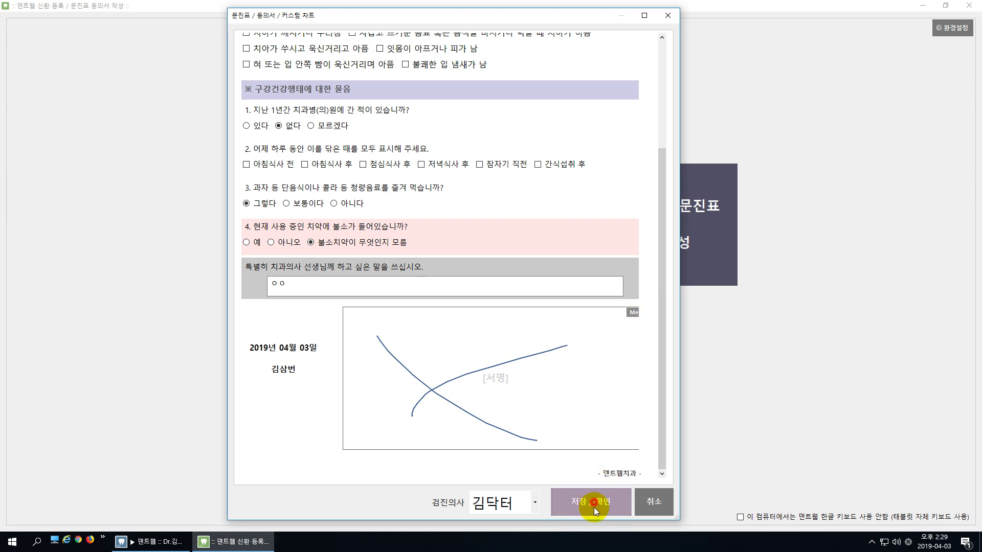
{"action": "left_click", "coordinate": [529, 307]}
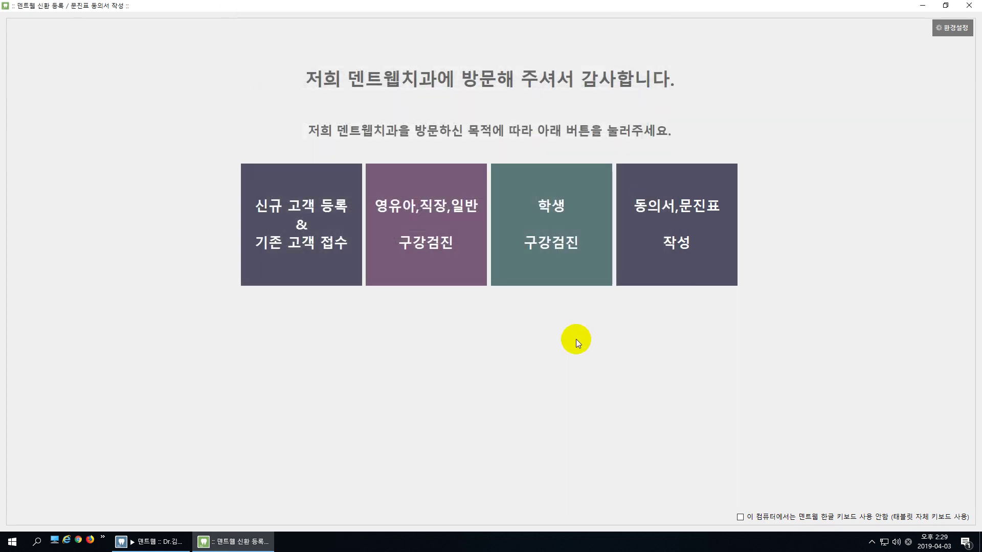
{"action": "left_click", "coordinate": [495, 431]}
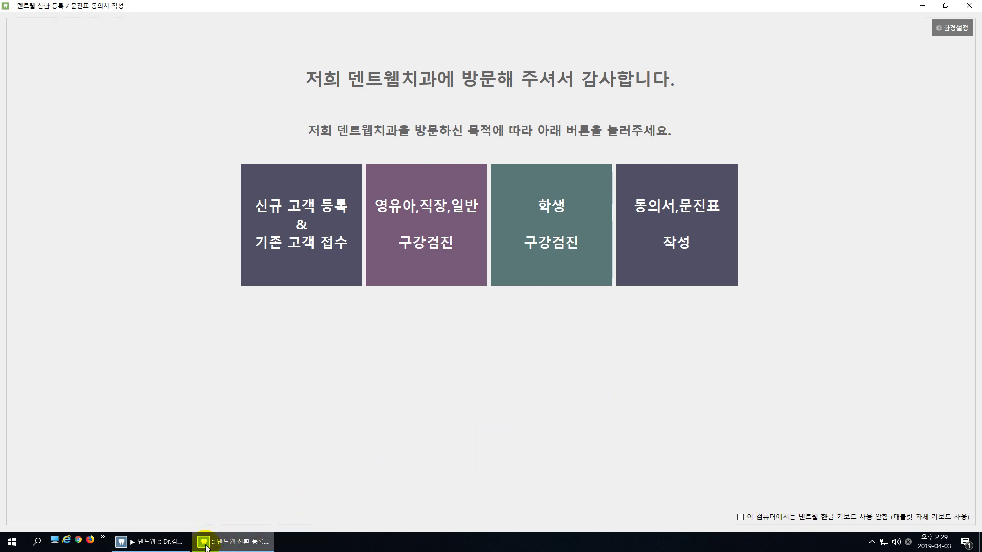
Step: Switch to the main 덴트웹 program, refresh the 구강검진 list, open the third student's record and review the submitted questionnaire and signature
{"action": "left_click", "coordinate": [184, 545]}
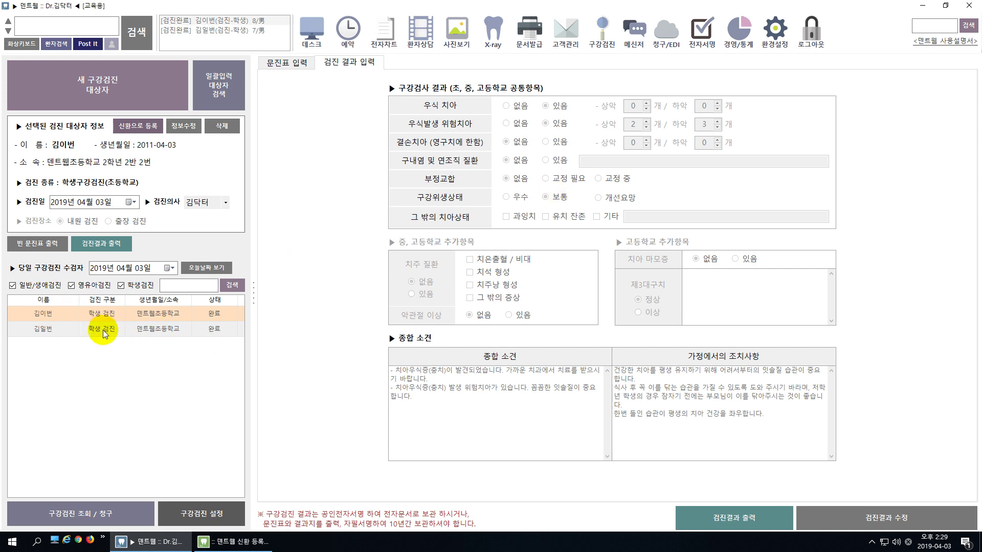
{"action": "left_click", "coordinate": [603, 35]}
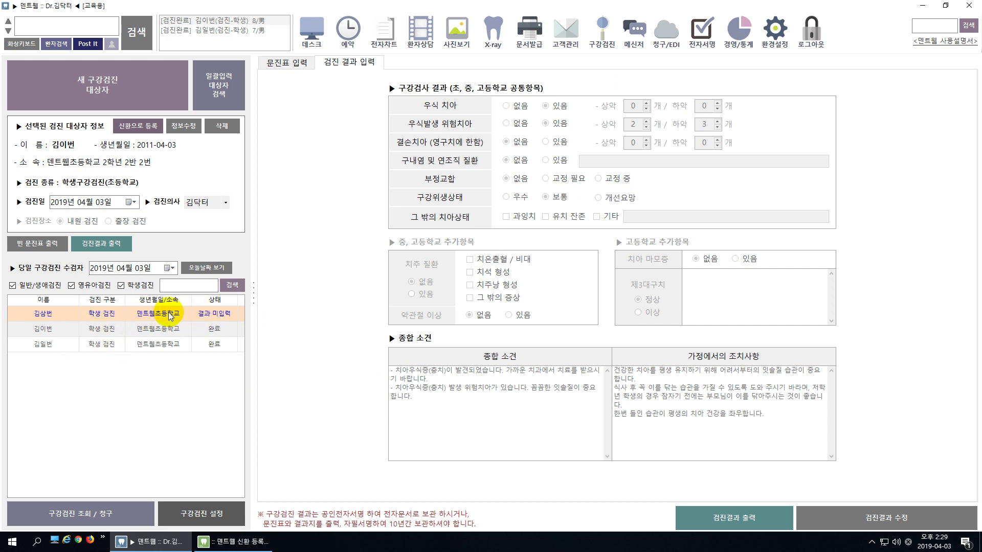
{"action": "left_click", "coordinate": [202, 313]}
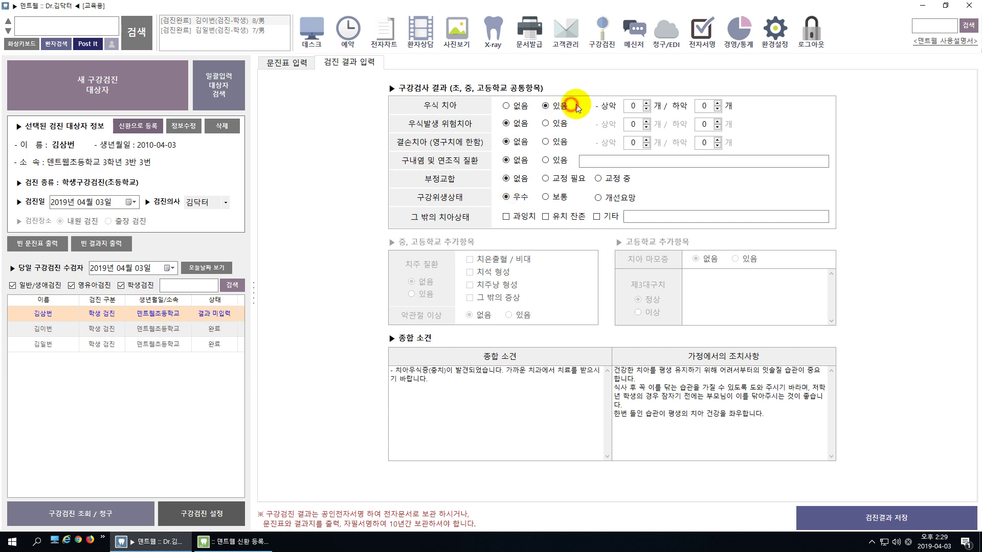
{"action": "left_click", "coordinate": [286, 62]}
{"action": "scroll", "coordinate": [502, 335], "scroll_direction": "down", "scroll_amount": 3}
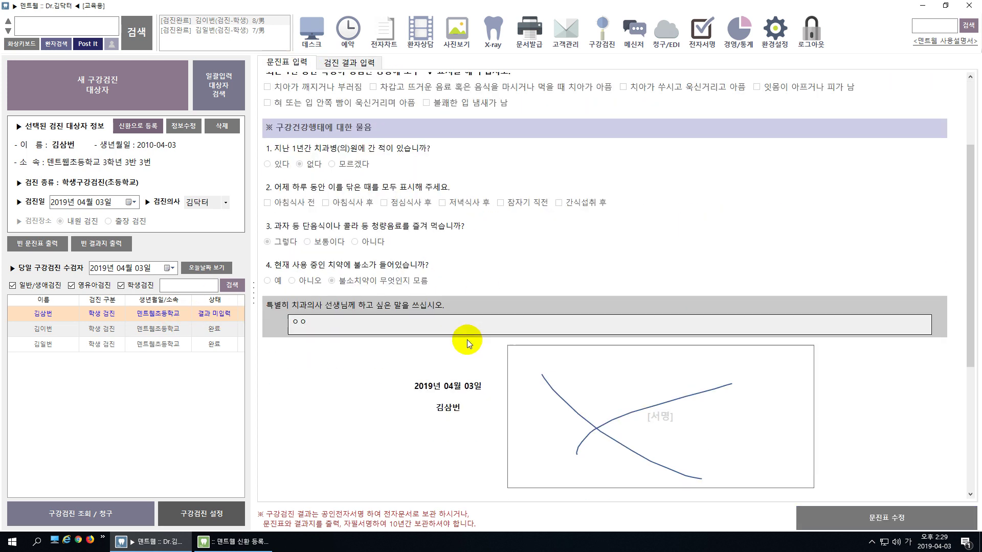
{"action": "scroll", "coordinate": [537, 324], "scroll_direction": "up", "scroll_amount": 3}
Step: In the third student's exam results, set 우식발생 위험치아 to 있음 with 상악 2 and 하악 3
{"action": "left_click", "coordinate": [346, 62]}
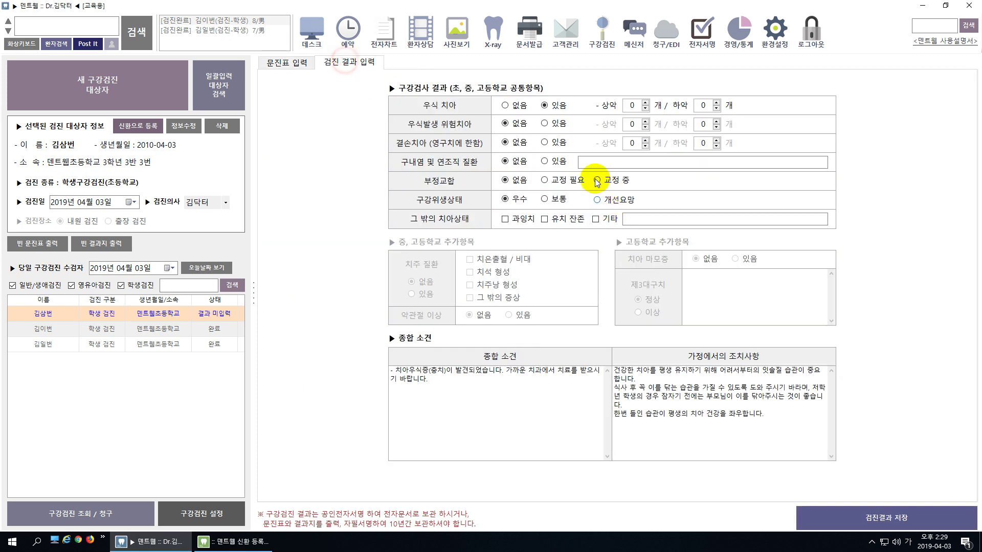
{"action": "left_click", "coordinate": [544, 124]}
{"action": "left_click", "coordinate": [505, 104]}
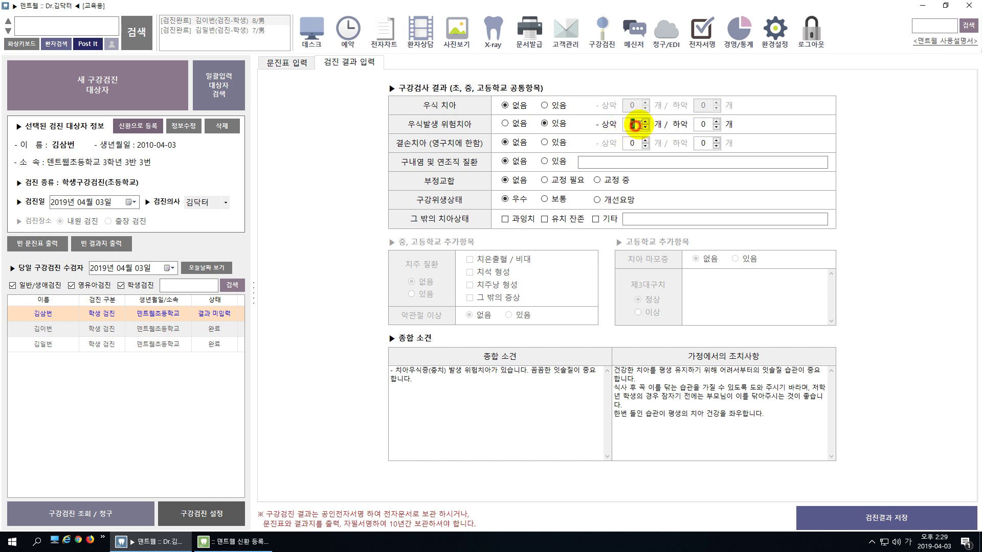
{"action": "type", "text": "2"}
{"action": "left_click", "coordinate": [703, 124]}
{"action": "type", "text": "3"}
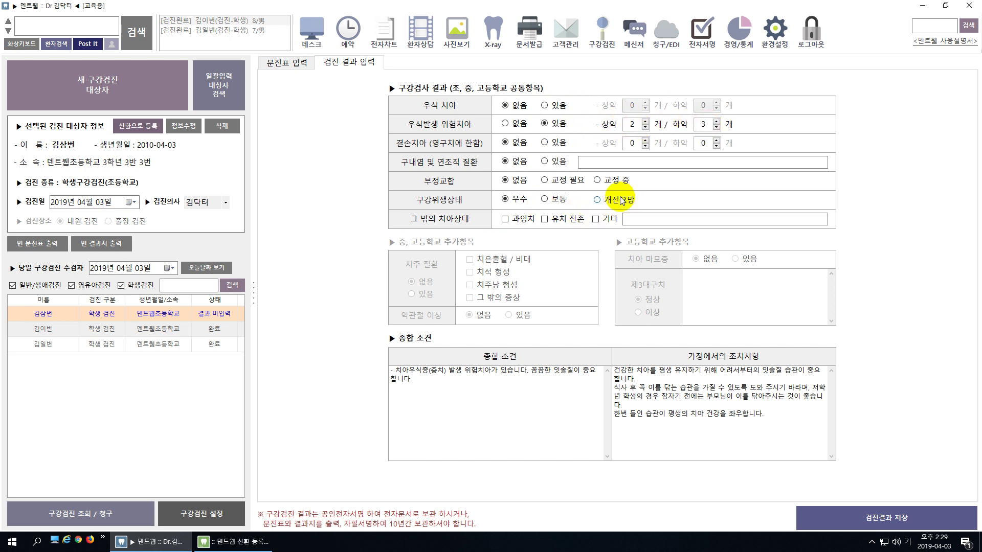
Step: Set the third student's 우식 치아 to 있음 with 상악 2 and 하악 2 and 구강위생상태 to 개선요망, and save the results
{"action": "left_click", "coordinate": [544, 105]}
{"action": "left_click", "coordinate": [632, 104]}
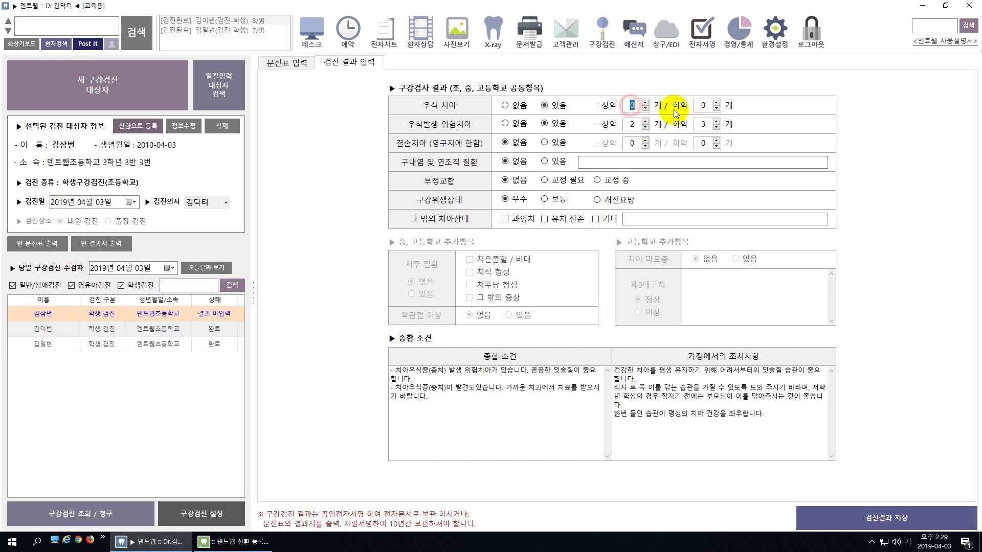
{"action": "type", "text": "2"}
{"action": "left_click", "coordinate": [703, 105]}
{"action": "type", "text": "2"}
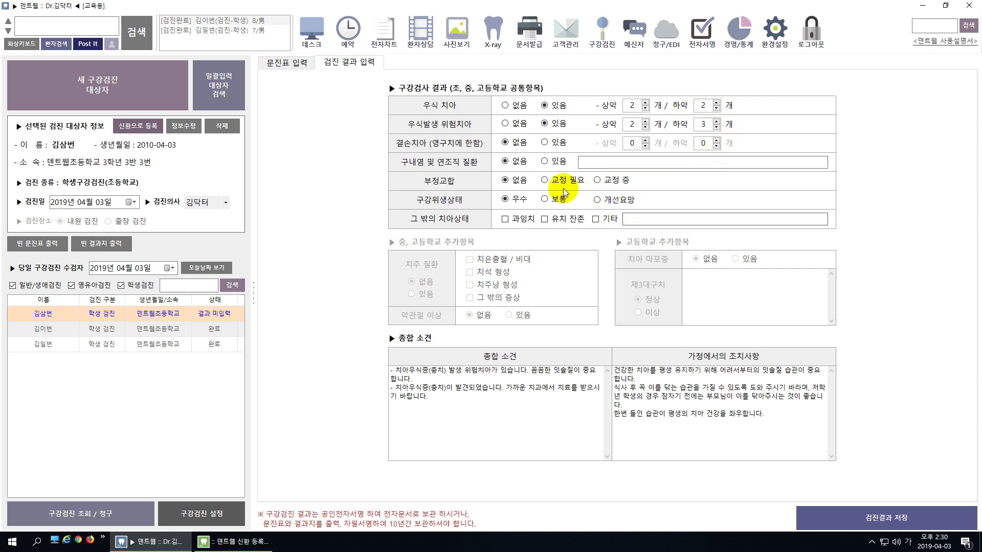
{"action": "left_click", "coordinate": [598, 200]}
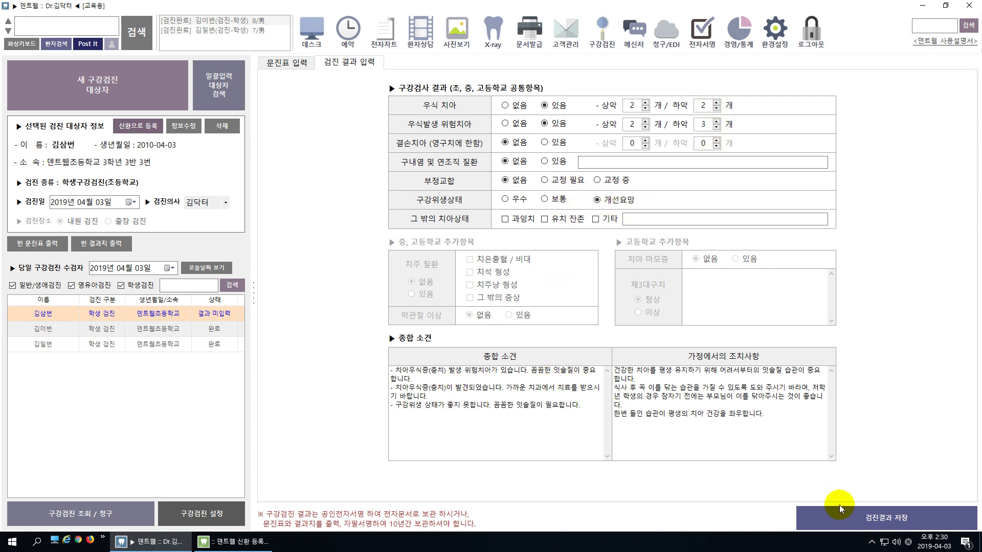
{"action": "left_click", "coordinate": [844, 518]}
{"action": "left_click", "coordinate": [529, 307]}
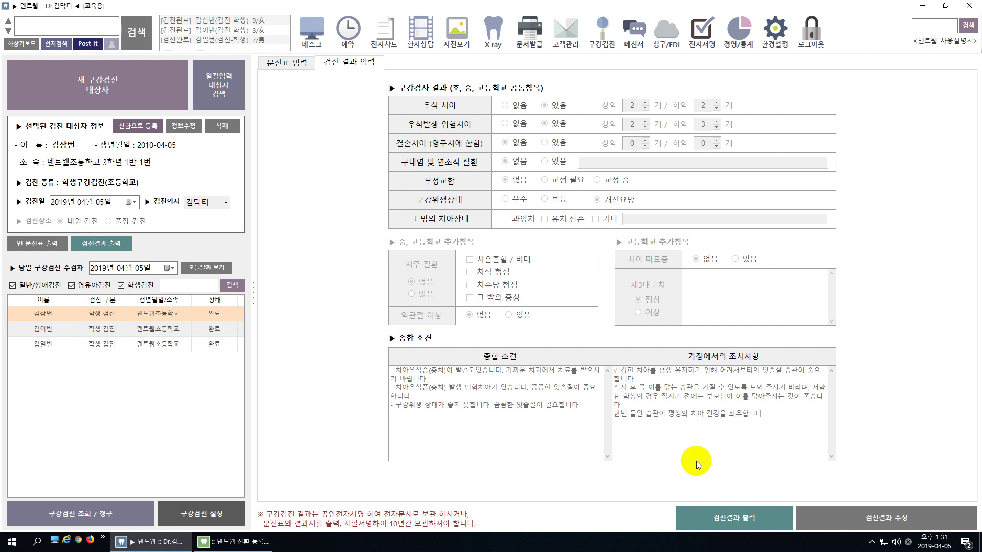
{"action": "left_click", "coordinate": [918, 431]}
{"action": "left_click", "coordinate": [883, 478]}
{"action": "left_click", "coordinate": [877, 468]}
{"action": "left_click", "coordinate": [883, 436]}
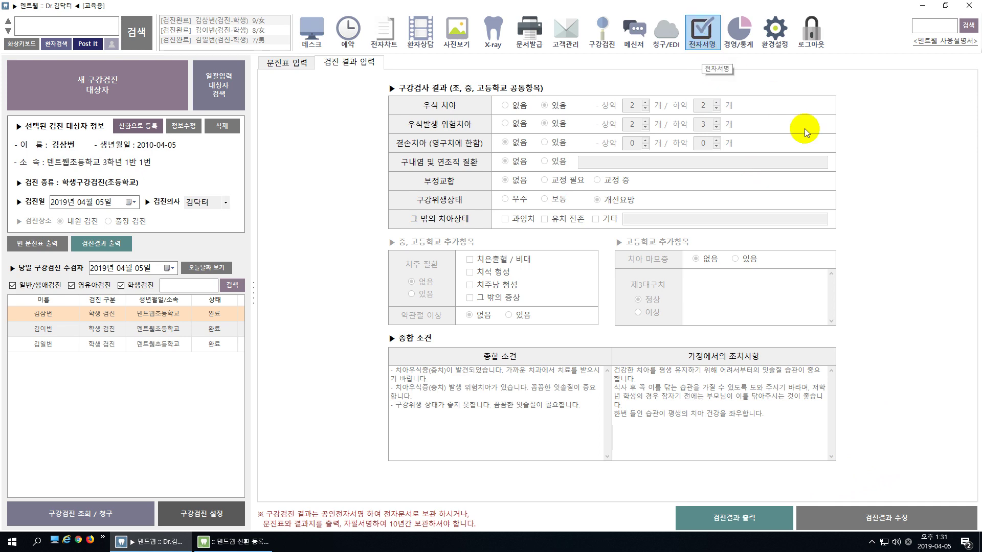
{"action": "left_click", "coordinate": [849, 163]}
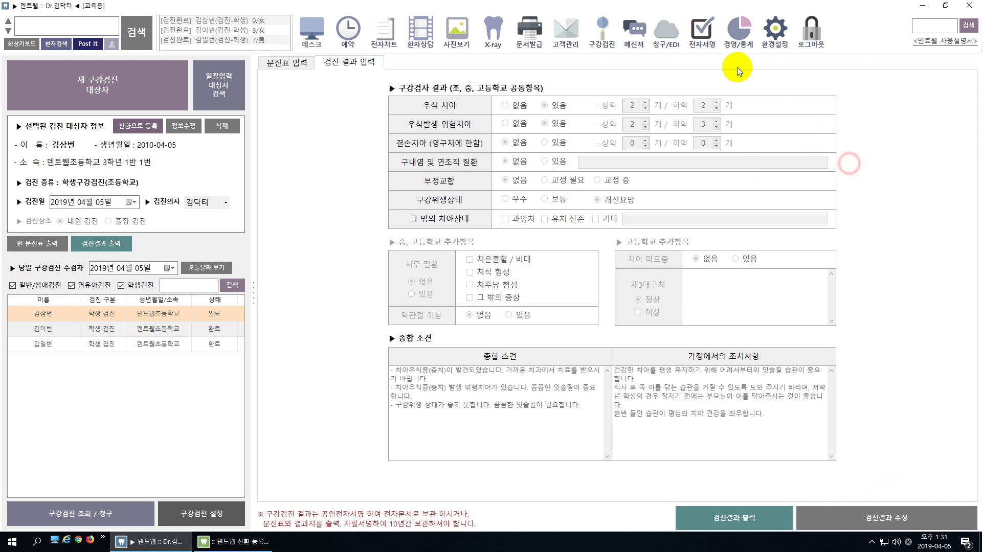
Step: Check the 일괄 전자서명 window, close it, and search today's 학생 검진 records in 구강검진 조회
{"action": "left_click", "coordinate": [704, 35]}
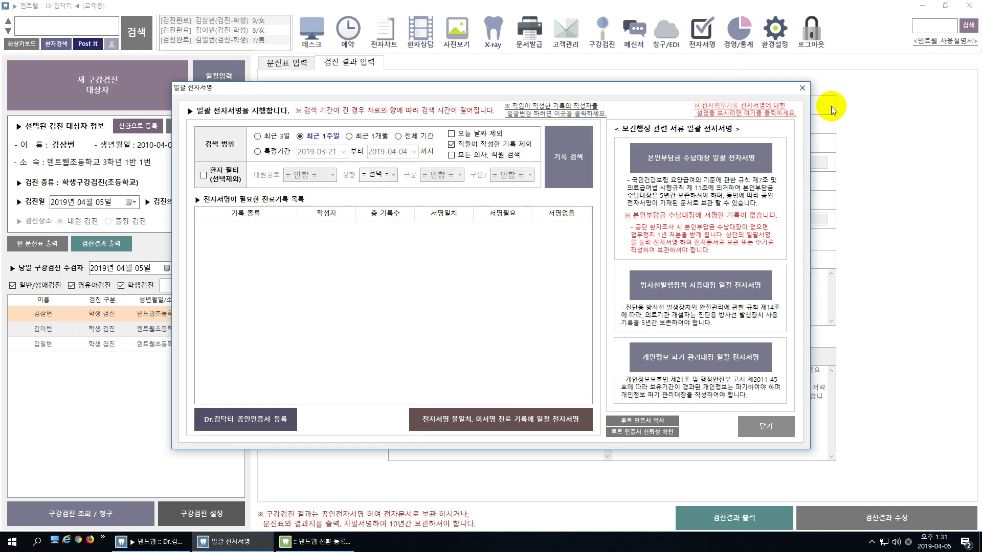
{"action": "left_click", "coordinate": [804, 92]}
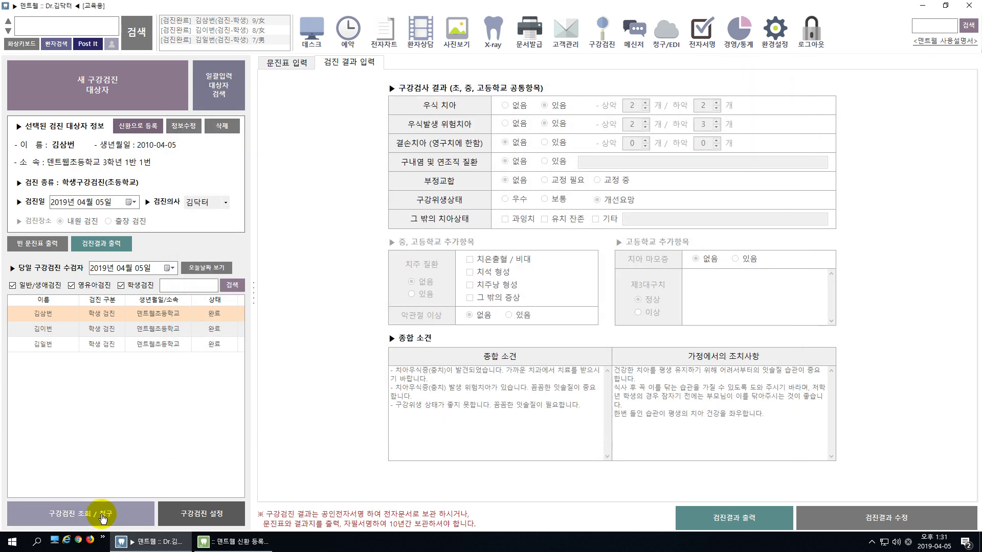
{"action": "left_click", "coordinate": [101, 521]}
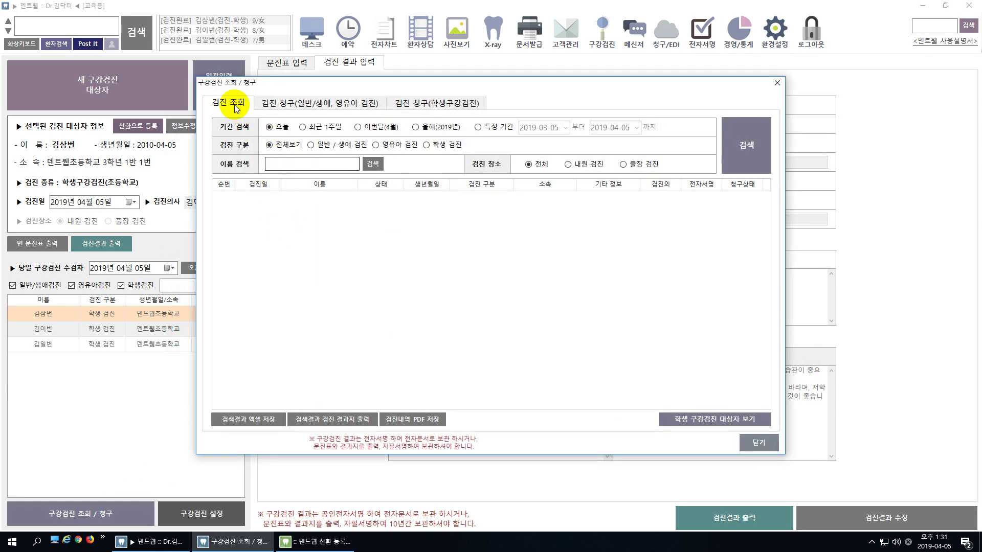
{"action": "left_click", "coordinate": [231, 102]}
{"action": "left_click", "coordinate": [443, 146]}
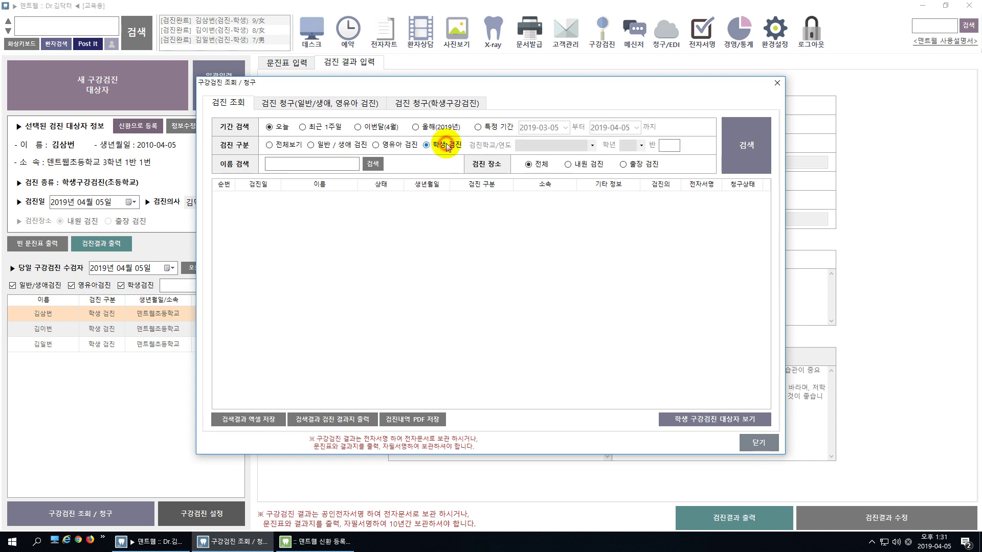
{"action": "left_click", "coordinate": [746, 145]}
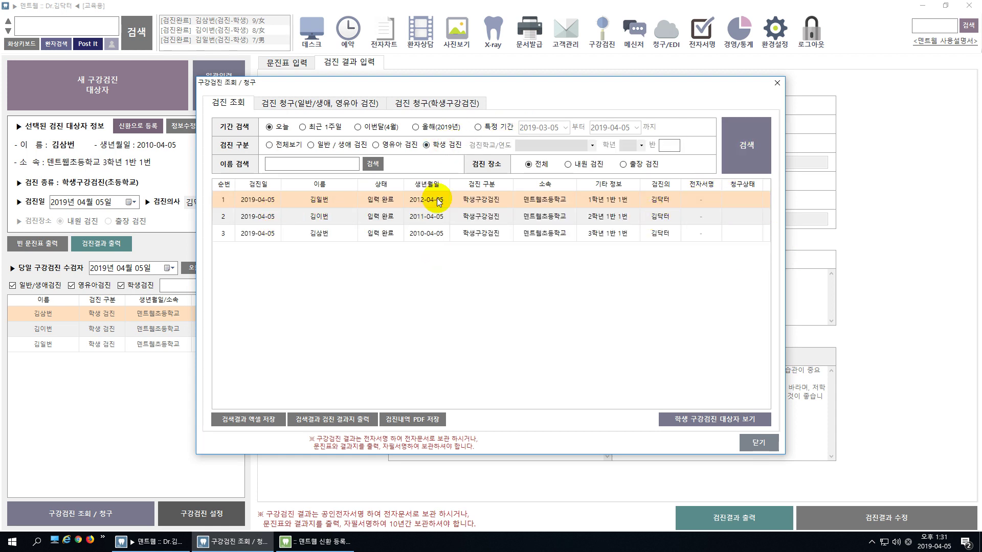
Step: Examine the e-signature history and signing option for the first student's exam record, and close the inquiry windows
{"action": "left_click", "coordinate": [701, 198]}
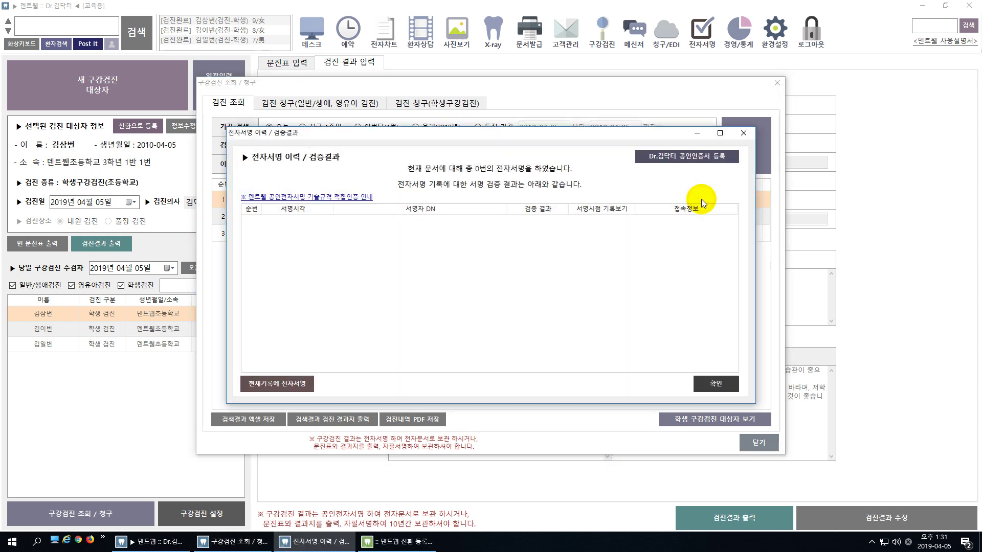
{"action": "left_click_drag", "start_coordinate": [666, 135], "coordinate": [684, 223]}
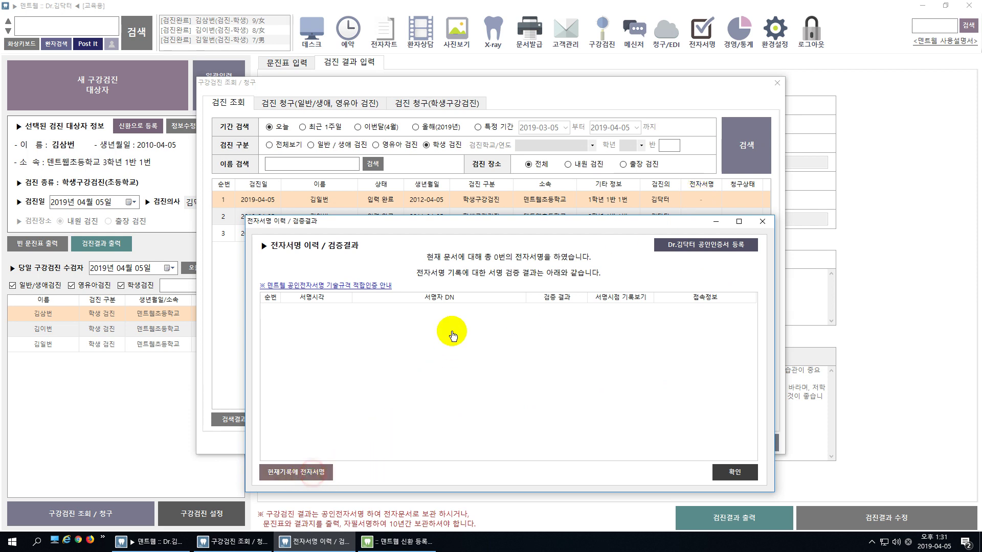
{"action": "left_click", "coordinate": [451, 228]}
{"action": "left_click_drag", "start_coordinate": [451, 227], "coordinate": [457, 179]}
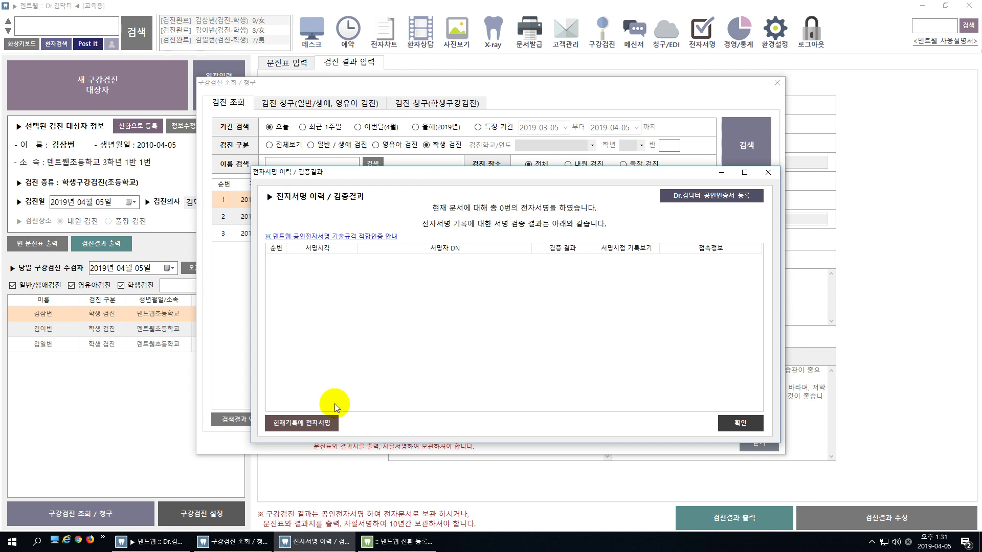
{"action": "left_click", "coordinate": [739, 423]}
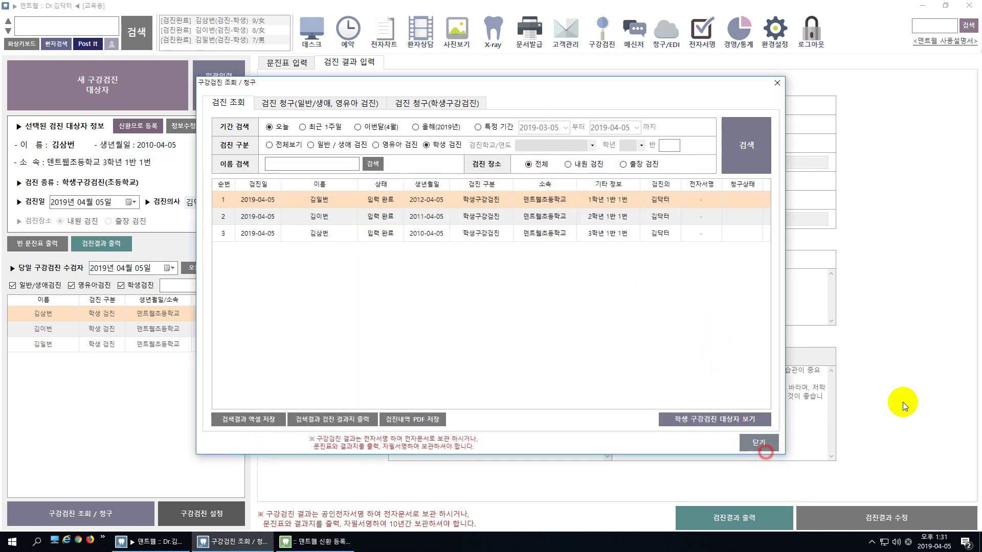
{"action": "left_click", "coordinate": [914, 393]}
Step: Search the 최근 1주일 records in 일괄 전자서명, examine the 구강검진 결과 row, and close the window
{"action": "left_click", "coordinate": [701, 30]}
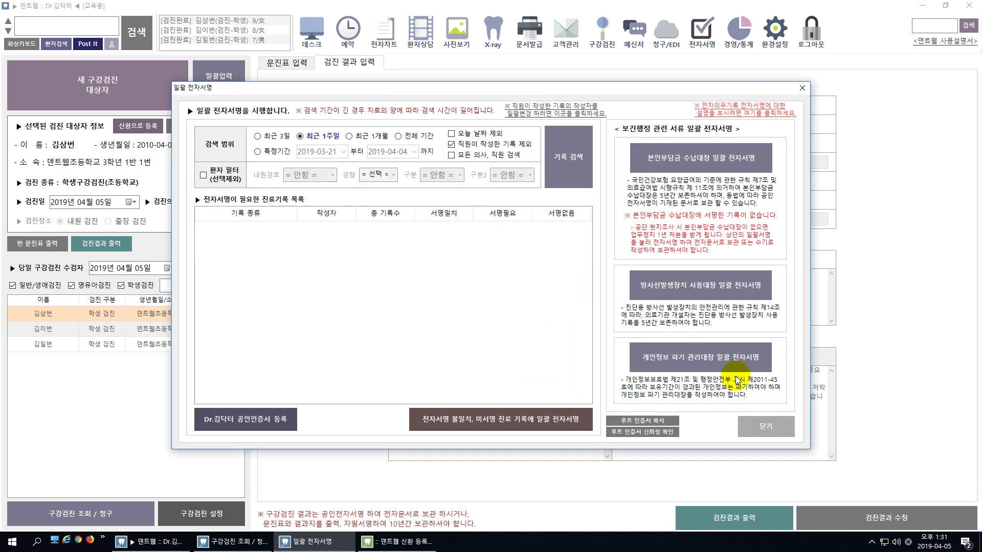
{"action": "left_click", "coordinate": [583, 174]}
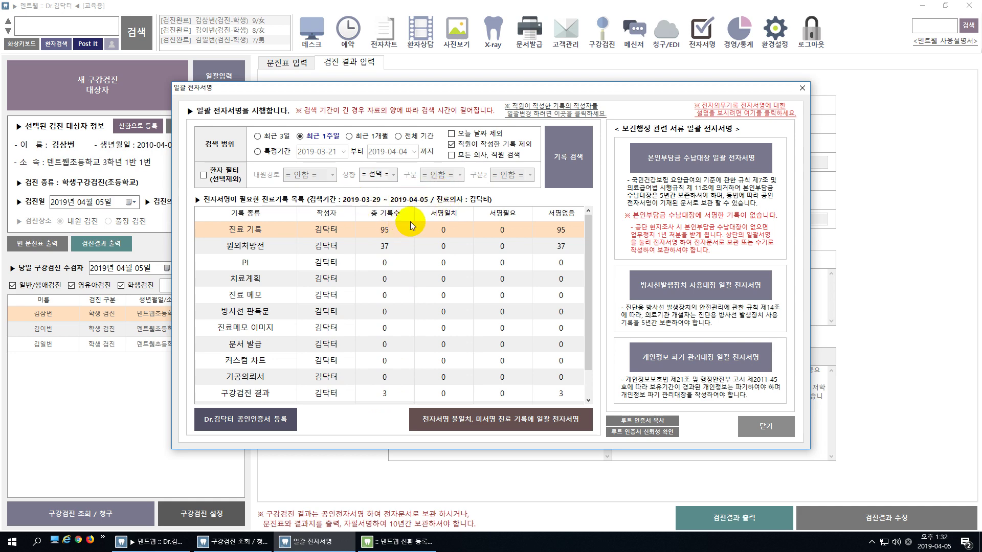
{"action": "scroll", "coordinate": [396, 286], "scroll_direction": "down", "scroll_amount": 1}
{"action": "scroll", "coordinate": [440, 305], "scroll_direction": "up", "scroll_amount": 1}
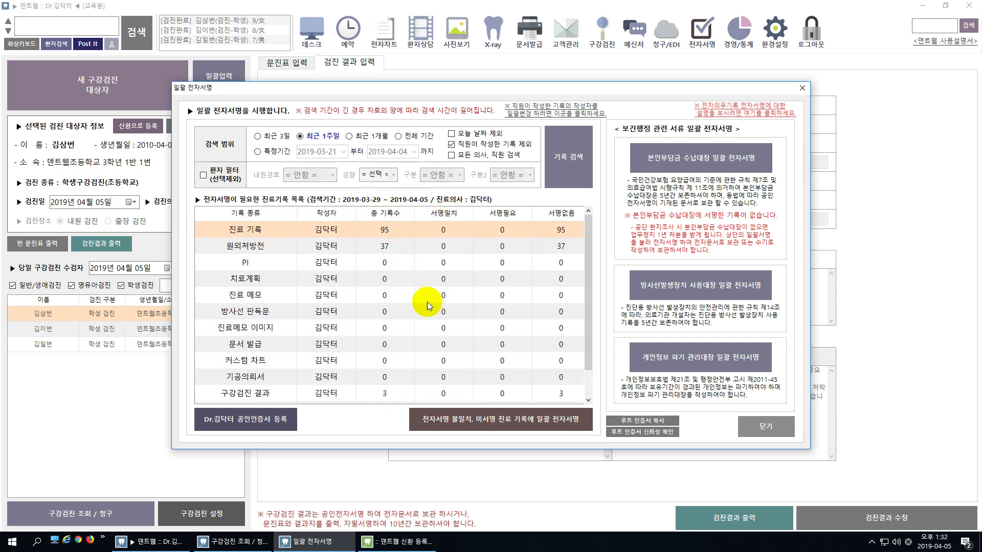
{"action": "scroll", "coordinate": [399, 318], "scroll_direction": "down", "scroll_amount": 1}
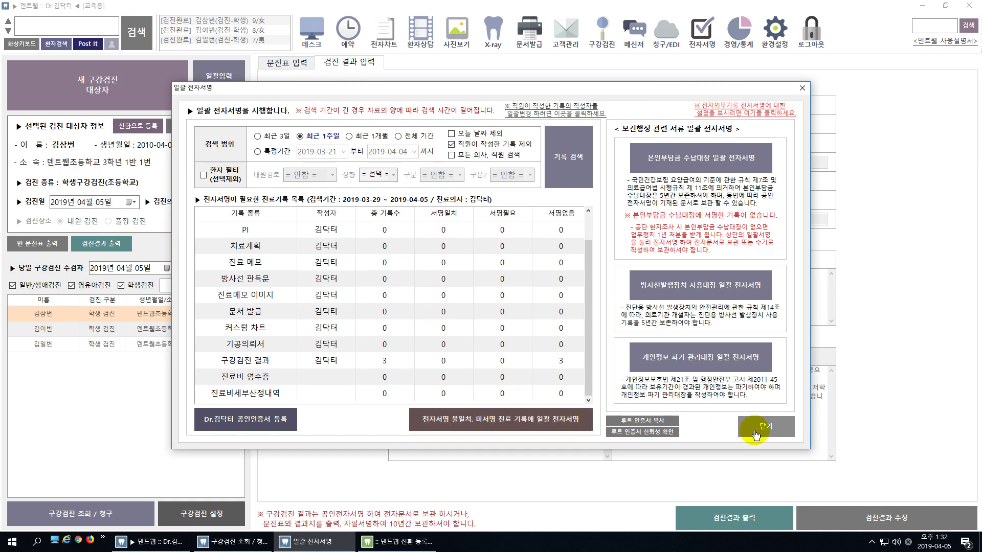
{"action": "left_click", "coordinate": [767, 428]}
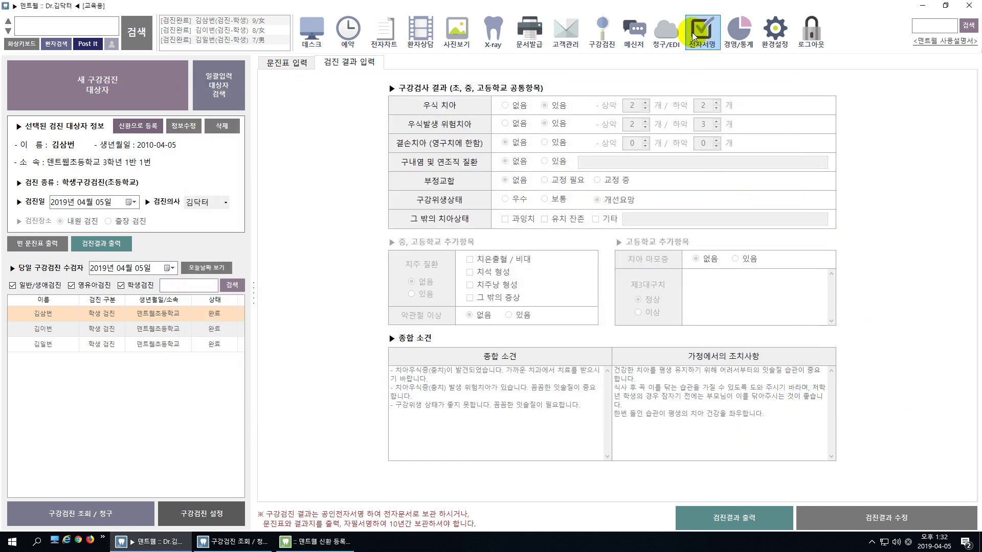
Step: Search today's student exams in 구강검진 조회 once more, check their 전자서명 column, and close the inquiry
{"action": "left_click", "coordinate": [85, 512]}
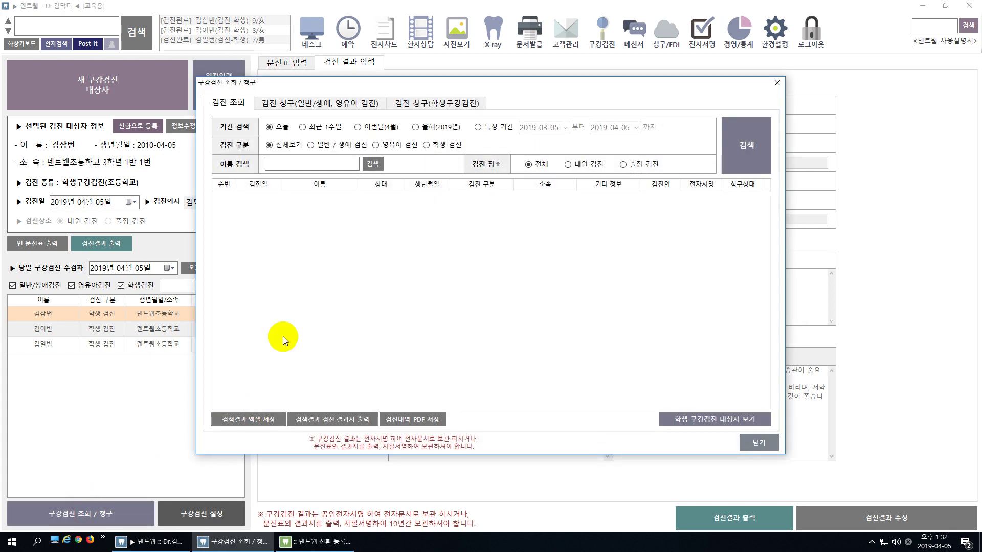
{"action": "left_click", "coordinate": [748, 152]}
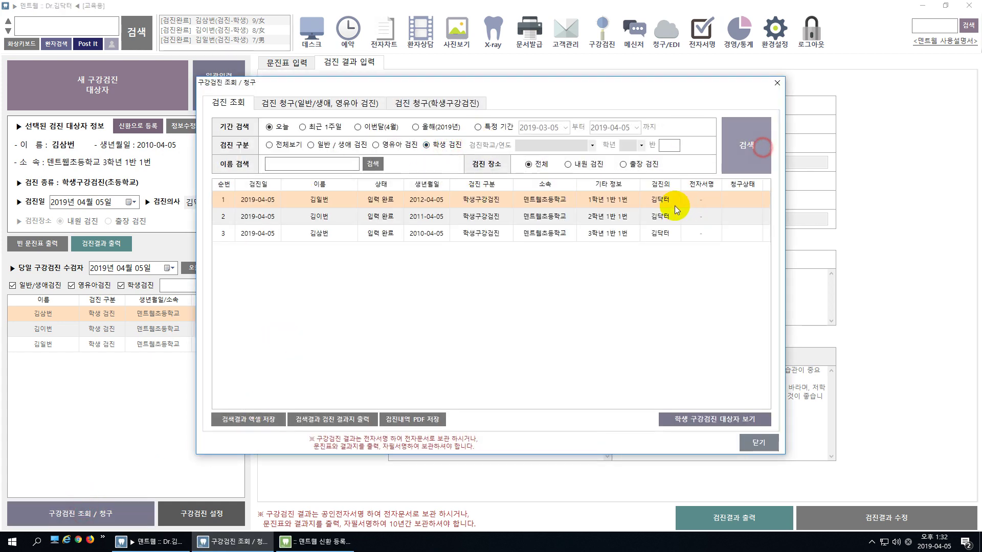
{"action": "left_click", "coordinate": [758, 444]}
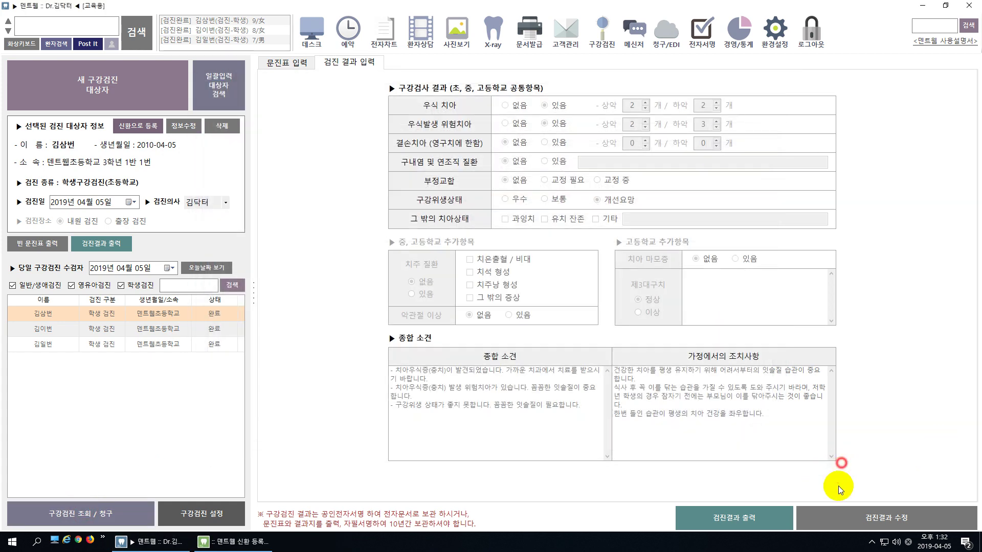
Step: Print the third student's exam results with Microsoft XPS Document Writer, saving the output as 1.oxps
{"action": "left_click", "coordinate": [764, 527]}
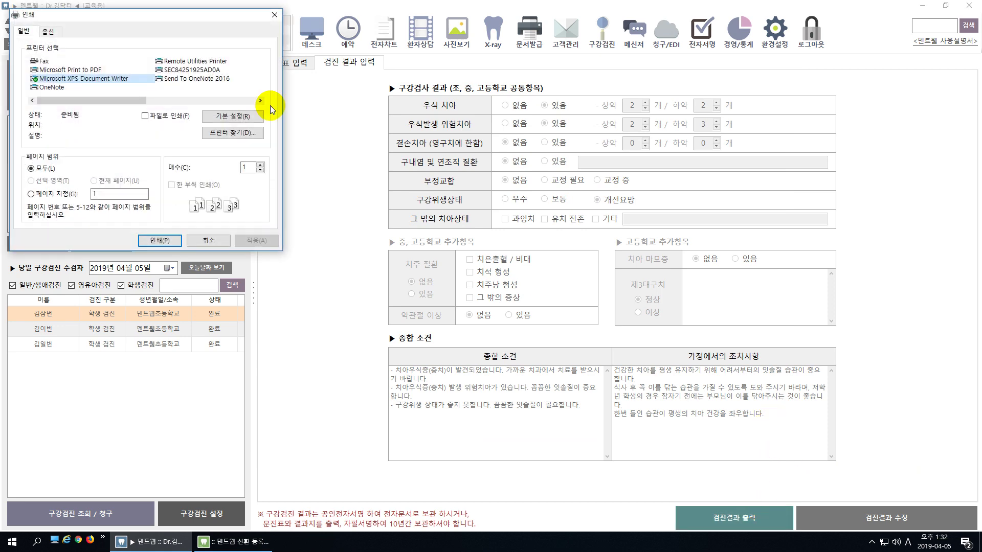
{"action": "left_click", "coordinate": [113, 79]}
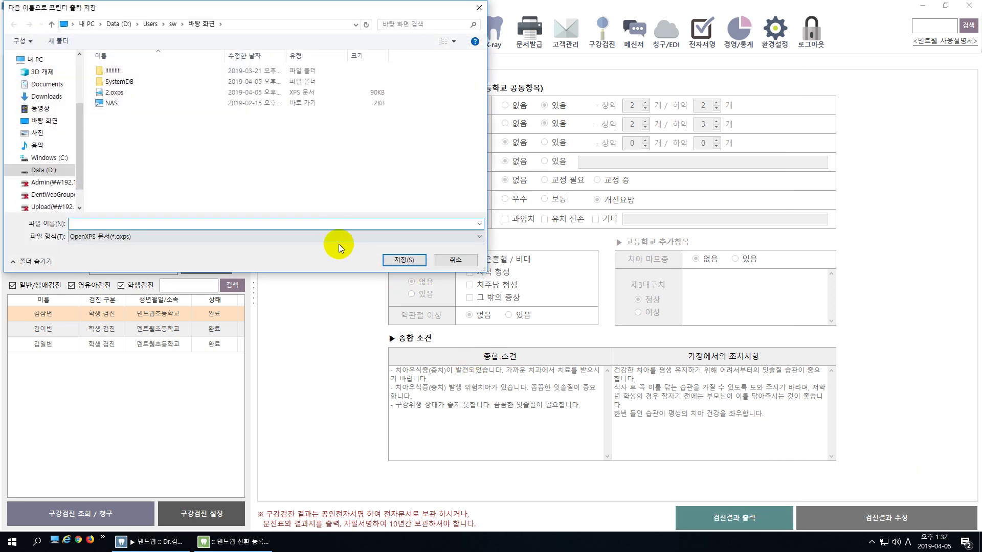
{"action": "left_click", "coordinate": [404, 260]}
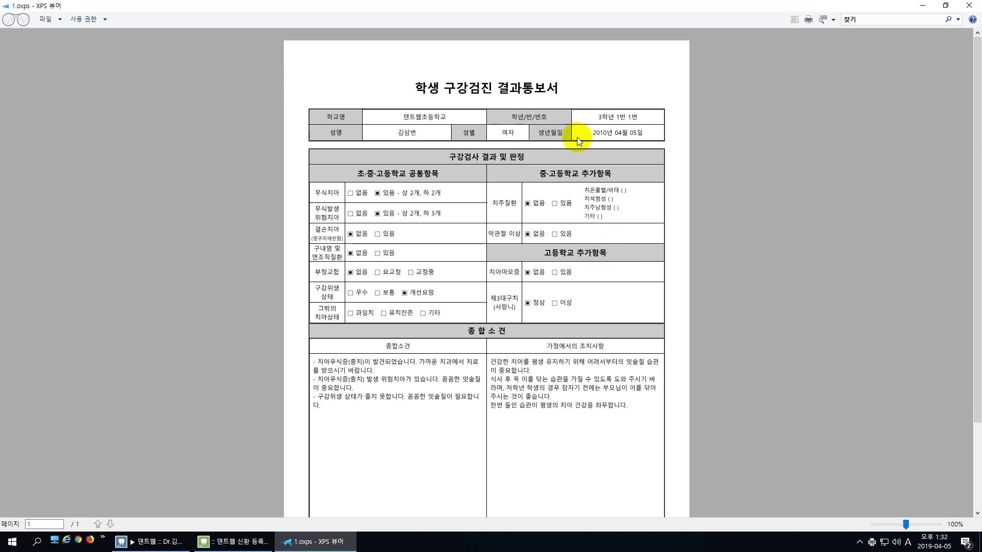
Step: Read through the printed 학생 구강검진 결과통보서 from its title to the dentist details, and close the viewer
{"action": "left_click_drag", "start_coordinate": [562, 88], "coordinate": [444, 89]}
{"action": "left_click", "coordinate": [549, 121]}
{"action": "scroll", "coordinate": [576, 213], "scroll_direction": "down", "scroll_amount": 3}
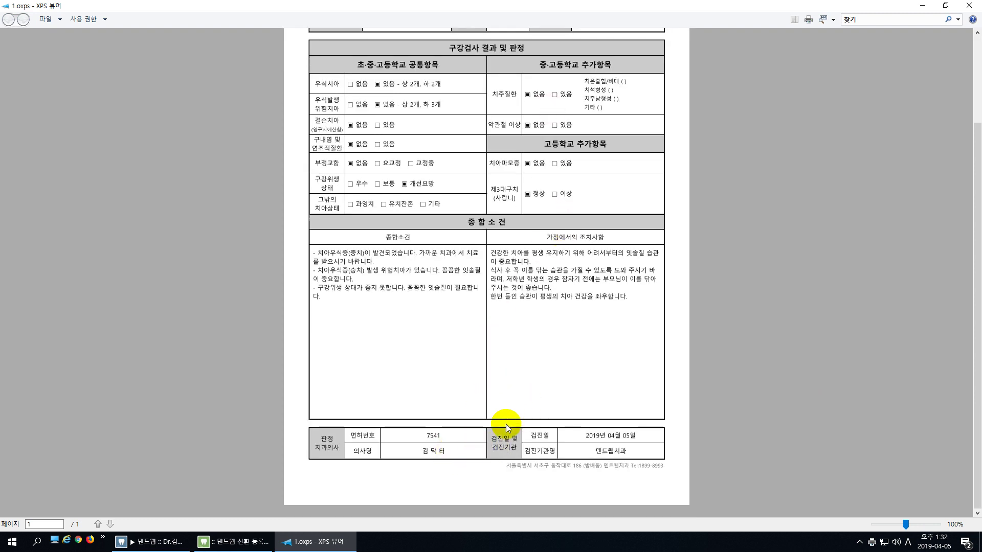
{"action": "left_click", "coordinate": [599, 287]}
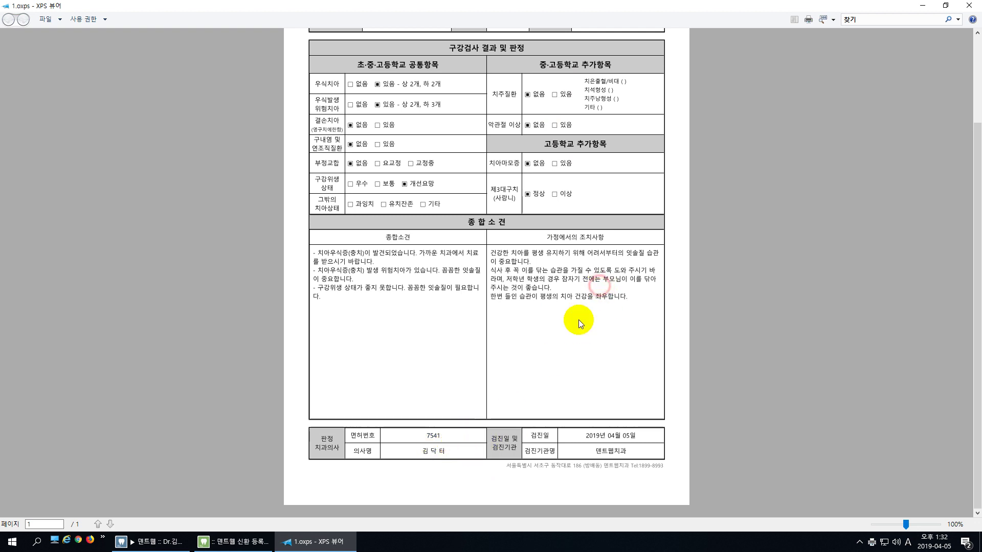
{"action": "scroll", "coordinate": [580, 324], "scroll_direction": "up", "scroll_amount": 5}
{"action": "left_click", "coordinate": [969, 5]}
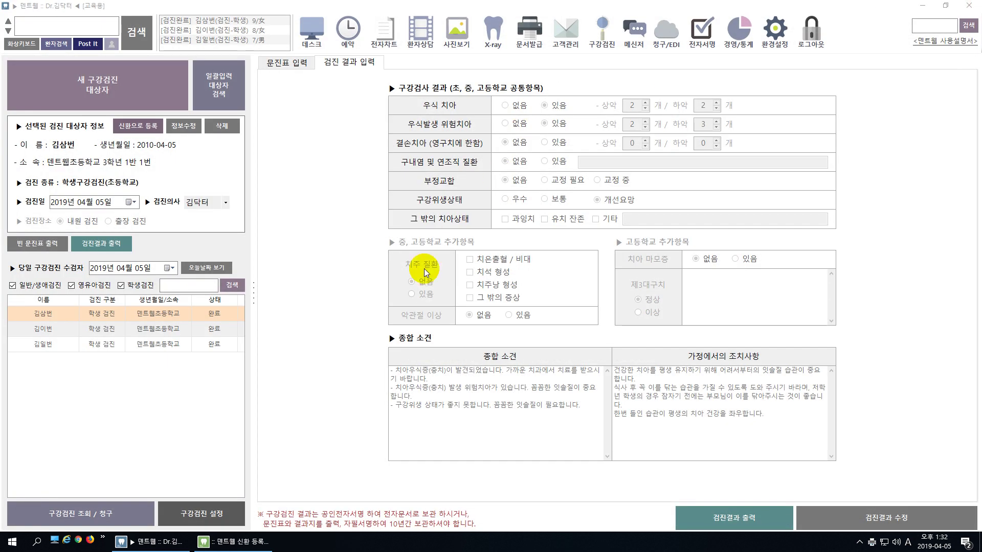
{"action": "left_click", "coordinate": [366, 373]}
{"action": "left_click", "coordinate": [925, 180]}
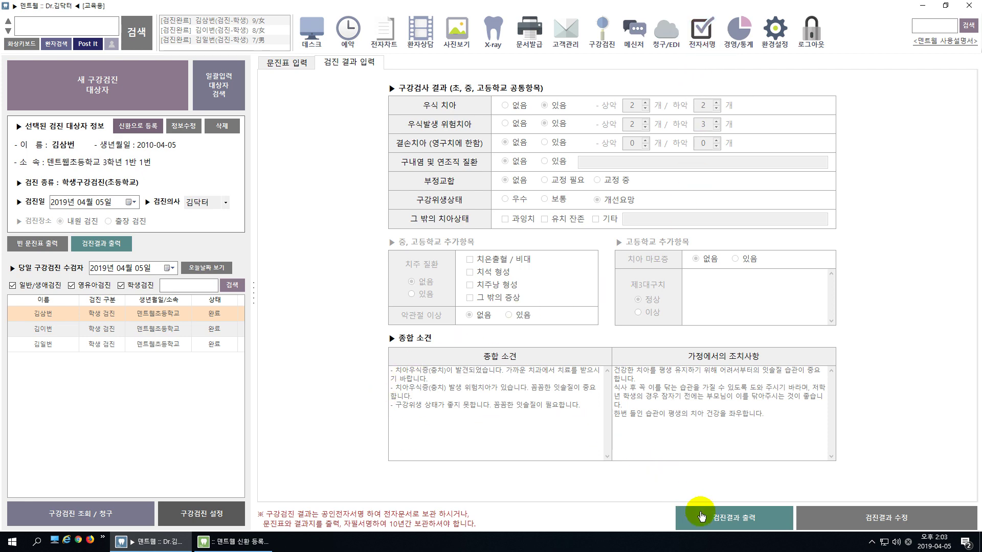
{"action": "left_click", "coordinate": [760, 520]}
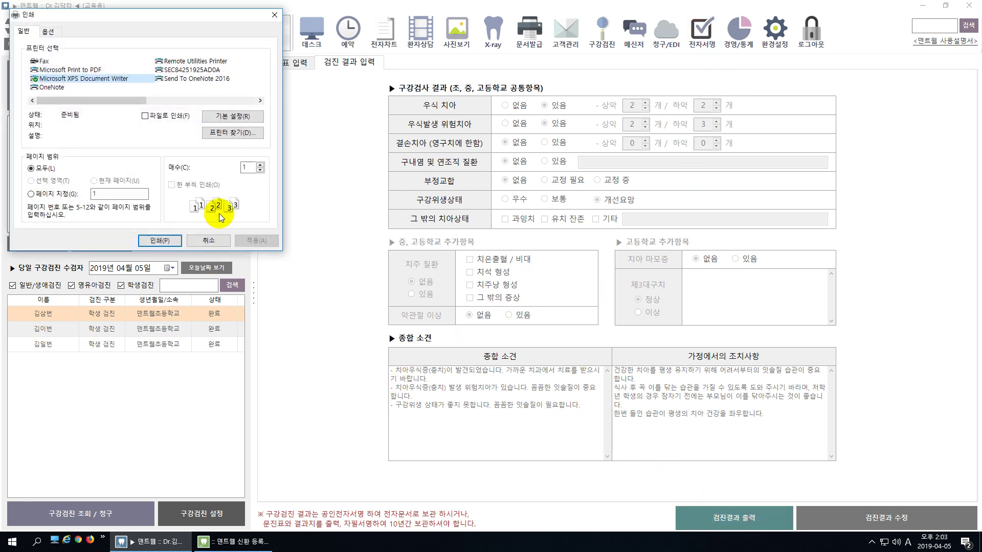
{"action": "type", "text": "2"}
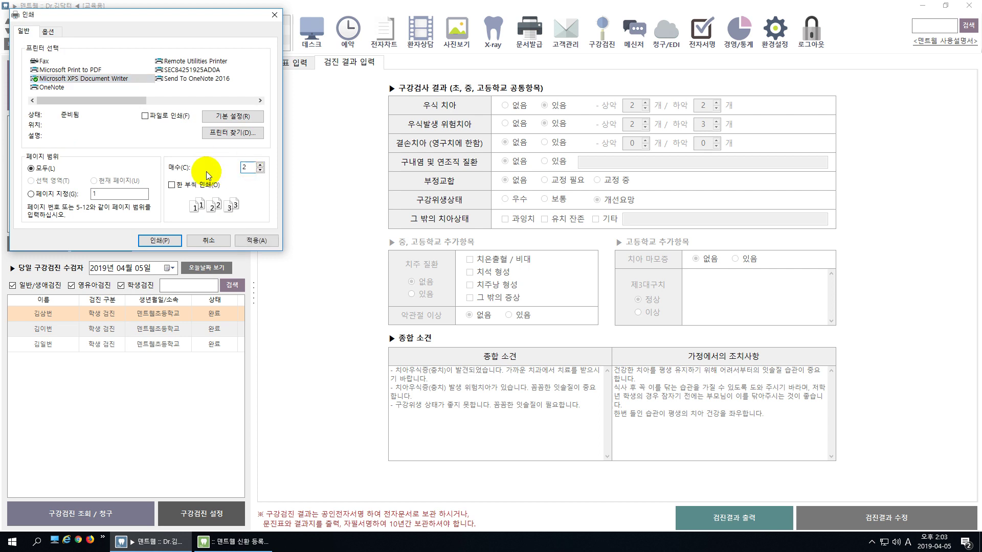
{"action": "left_click", "coordinate": [209, 239]}
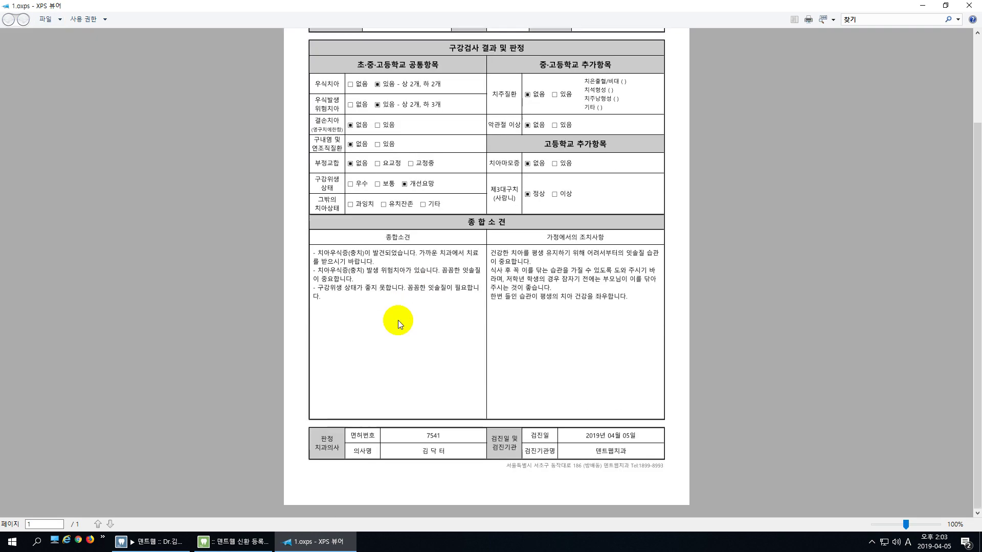
Step: Check the dentist name and examining clinic fields at the foot of 1.oxps, and close the document
{"action": "left_click_drag", "start_coordinate": [381, 450], "coordinate": [501, 455]}
{"action": "left_click", "coordinate": [501, 455]}
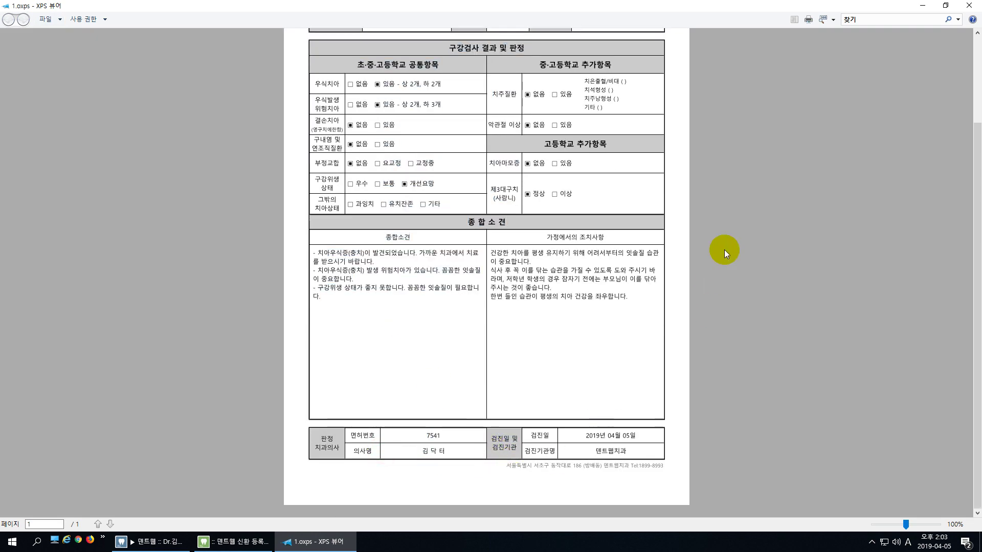
{"action": "left_click", "coordinate": [969, 6]}
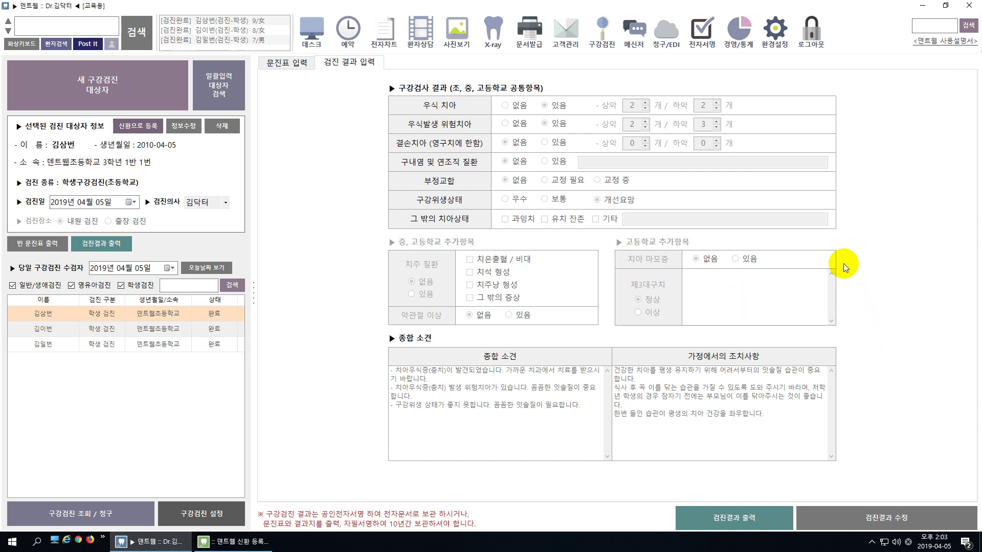
Step: Display the third student's questionnaire, view the tablet program's start screen, and return to the main 덴트웹 program
{"action": "left_click", "coordinate": [878, 290]}
{"action": "left_click", "coordinate": [287, 63]}
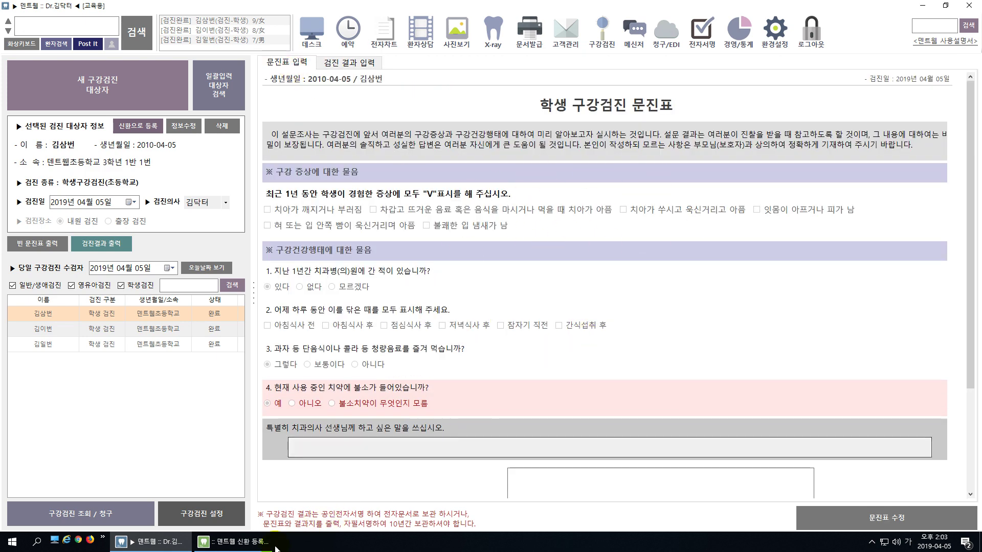
{"action": "left_click", "coordinate": [251, 544]}
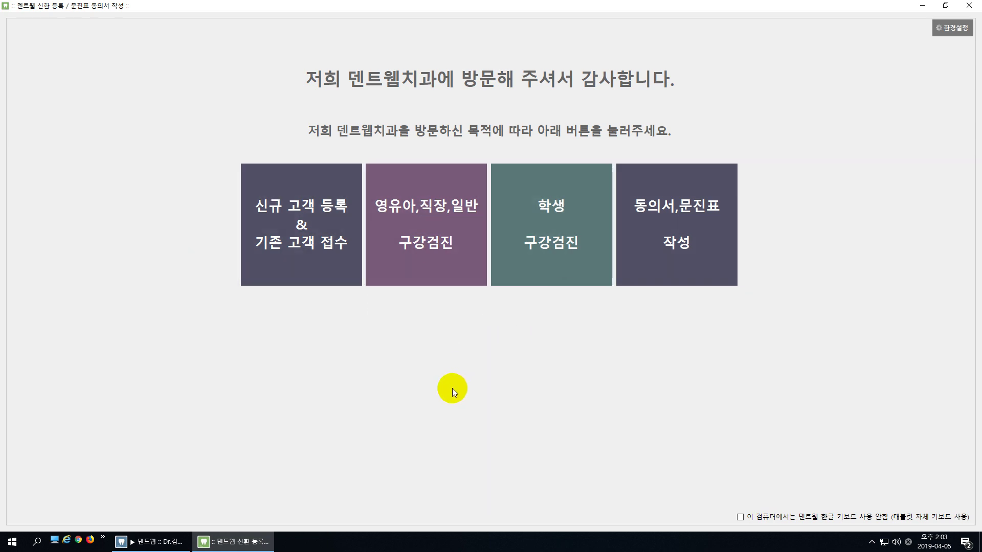
{"action": "left_click", "coordinate": [148, 542]}
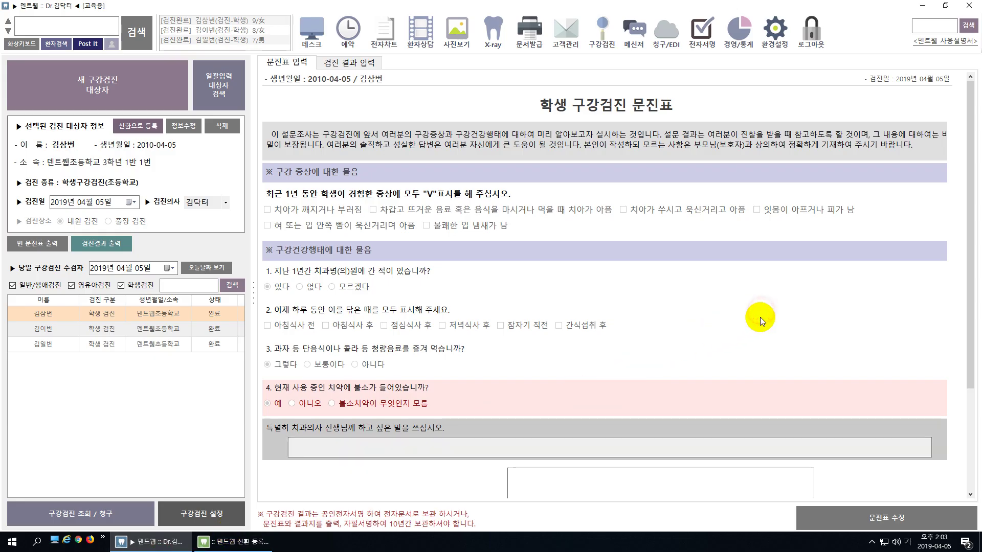
{"action": "left_click", "coordinate": [870, 330]}
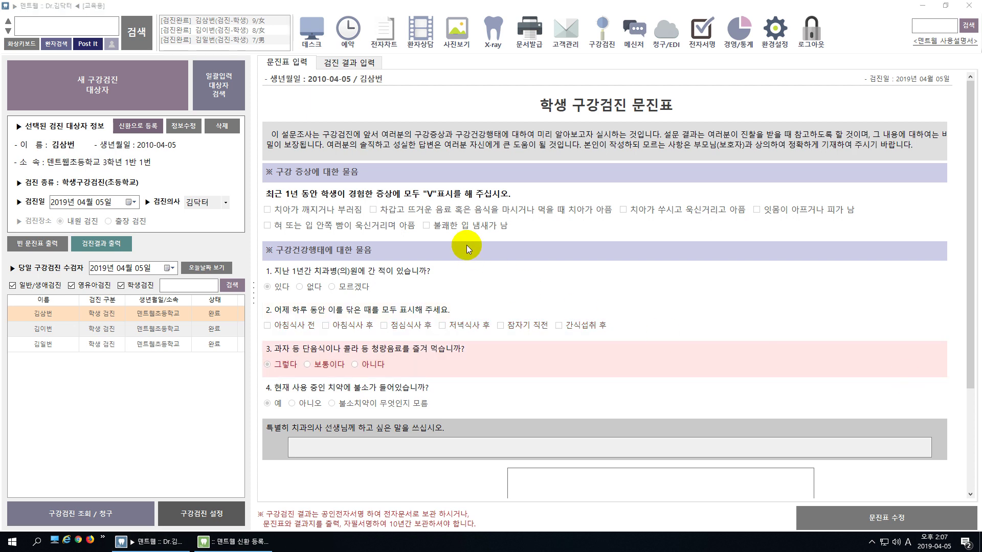
{"action": "left_click", "coordinate": [506, 279]}
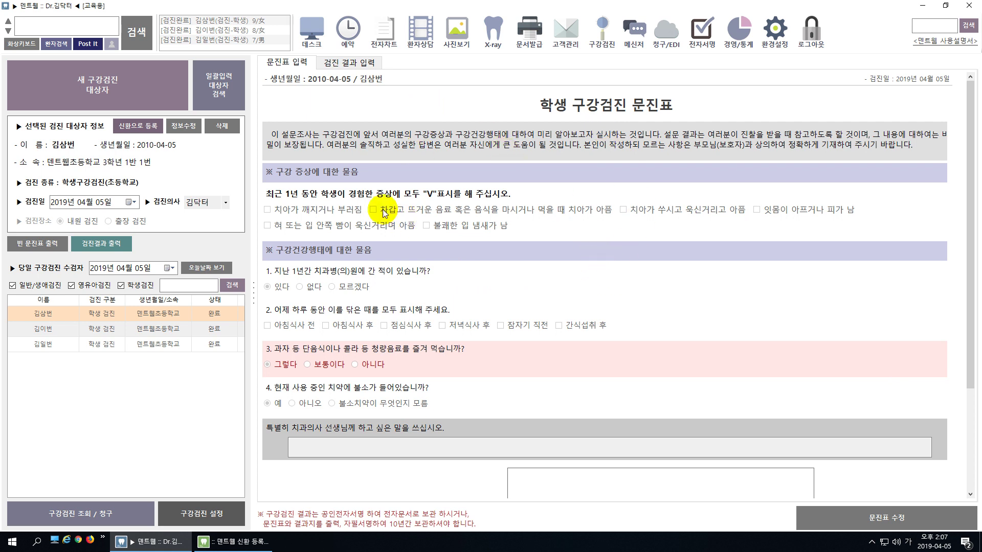
{"action": "left_click", "coordinate": [426, 358]}
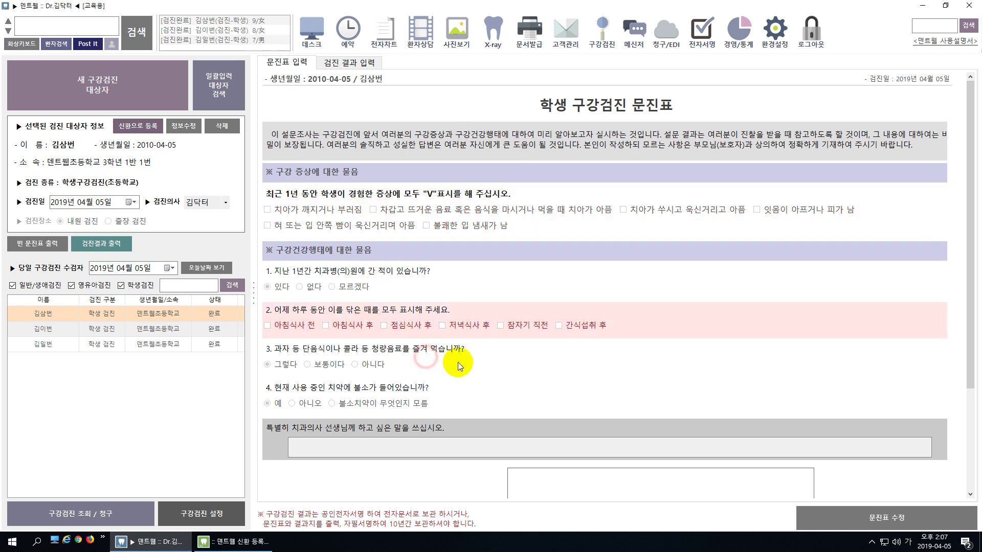
Step: Read through the third student's questionnaire, from the oral symptom and health habit questions down to the signature box
{"action": "scroll", "coordinate": [458, 362], "scroll_direction": "down", "scroll_amount": 2}
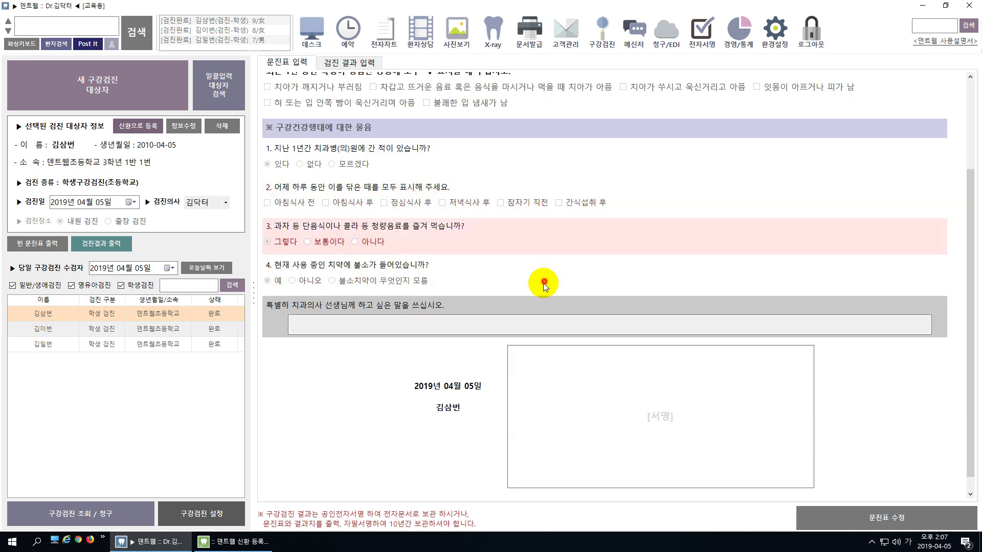
{"action": "scroll", "coordinate": [541, 231], "scroll_direction": "up", "scroll_amount": 2}
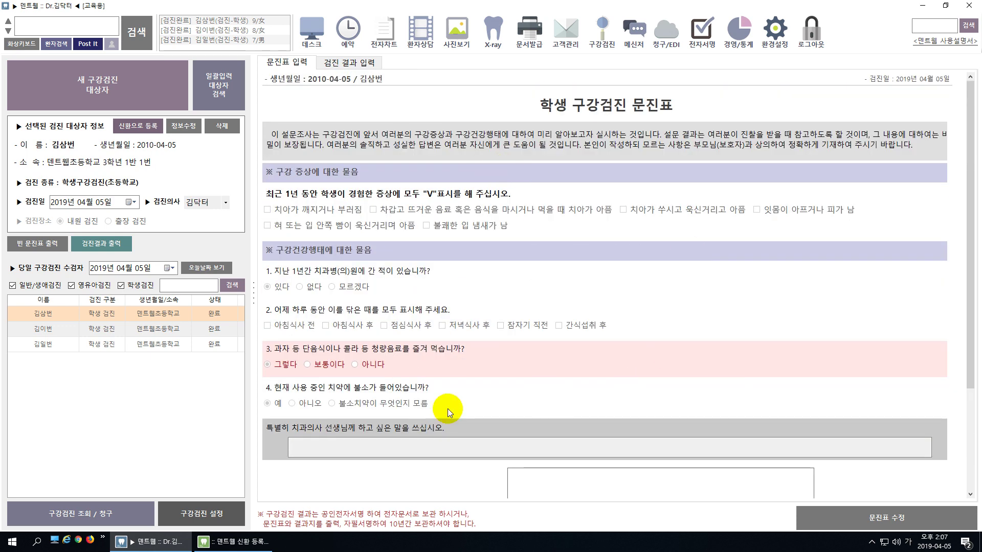
{"action": "scroll", "coordinate": [512, 358], "scroll_direction": "down", "scroll_amount": 2}
{"action": "left_click", "coordinate": [645, 245]}
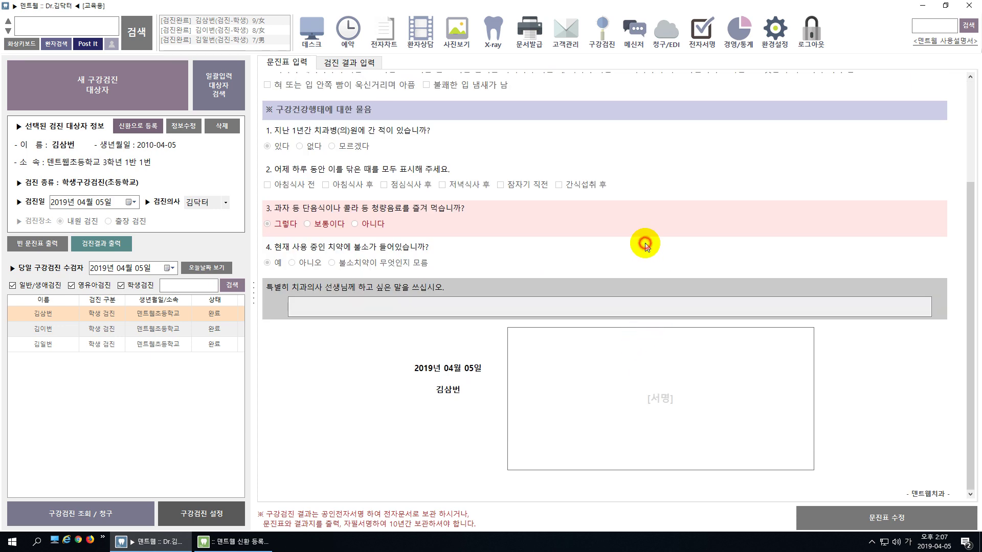
{"action": "scroll", "coordinate": [584, 282], "scroll_direction": "up", "scroll_amount": 2}
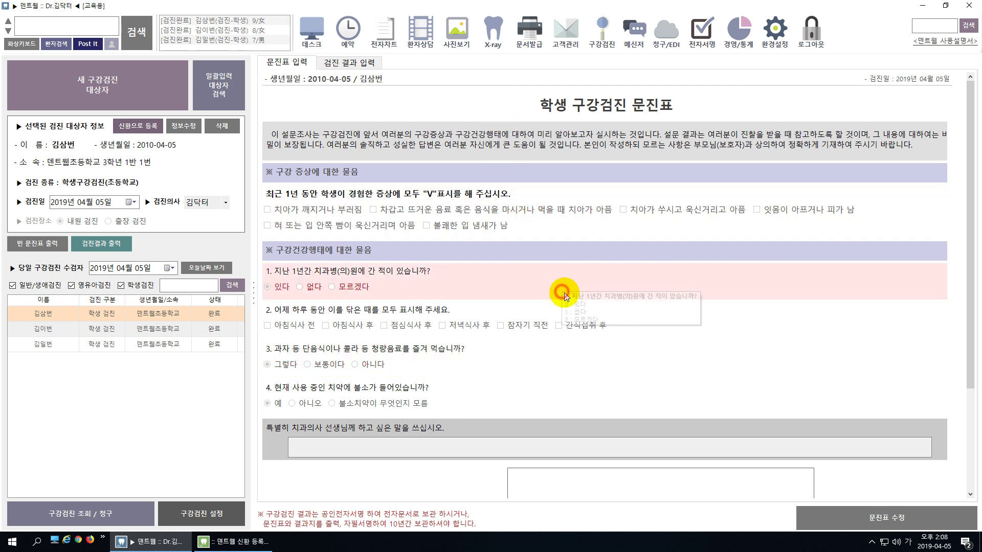
{"action": "scroll", "coordinate": [565, 399], "scroll_direction": "down", "scroll_amount": 3}
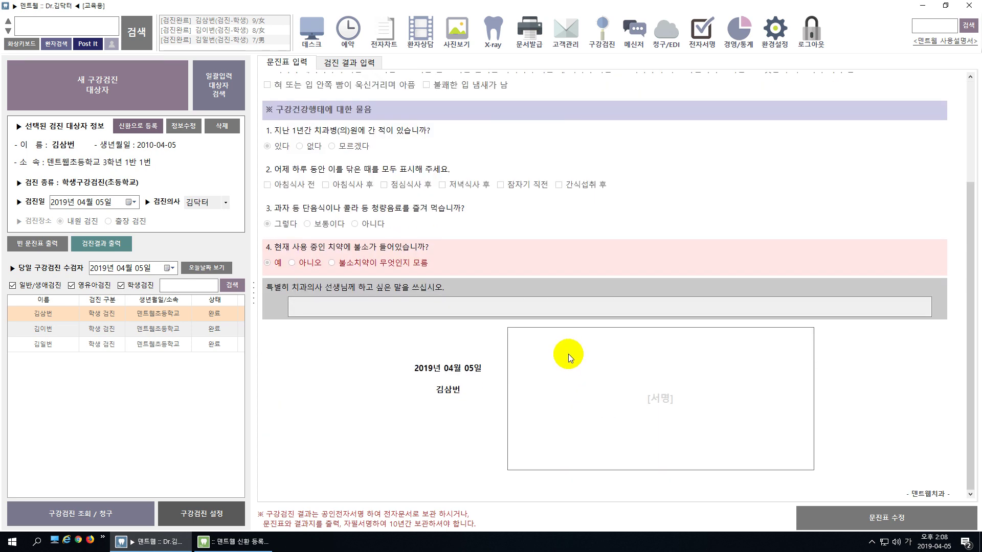
{"action": "scroll", "coordinate": [378, 400], "scroll_direction": "up", "scroll_amount": 3}
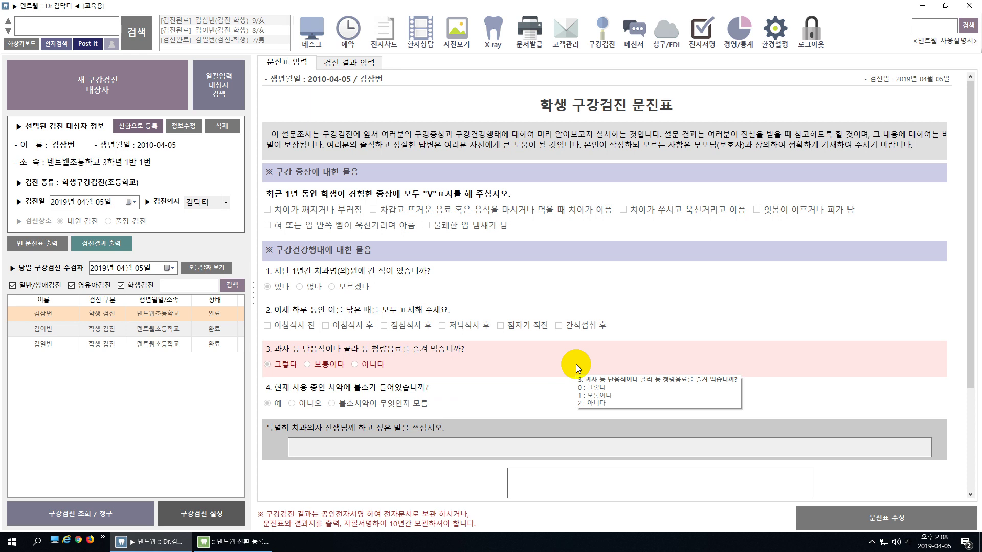
{"action": "scroll", "coordinate": [575, 364], "scroll_direction": "down", "scroll_amount": 3}
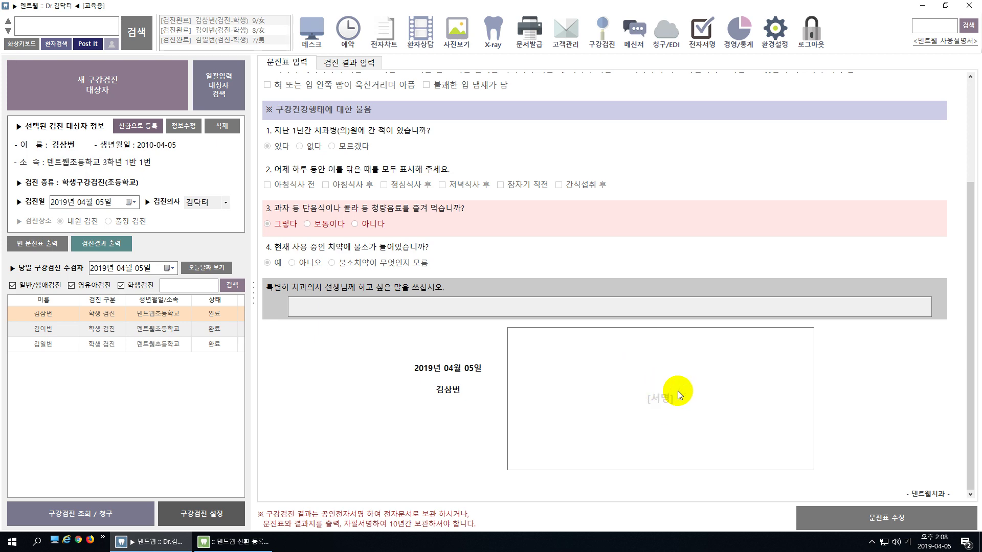
{"action": "scroll", "coordinate": [675, 395], "scroll_direction": "up", "scroll_amount": 5}
{"action": "scroll", "coordinate": [723, 387], "scroll_direction": "down", "scroll_amount": 5}
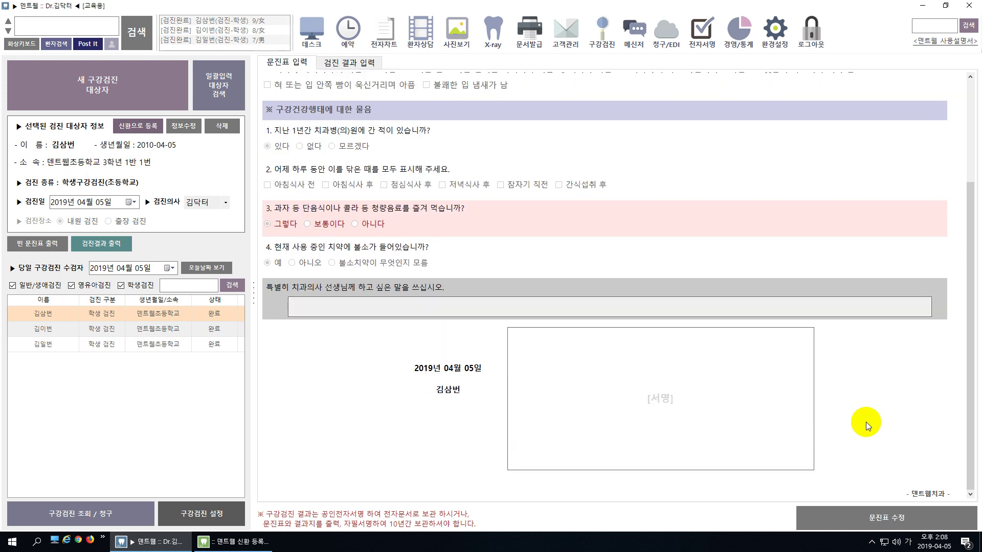
{"action": "scroll", "coordinate": [875, 425], "scroll_direction": "up", "scroll_amount": 3}
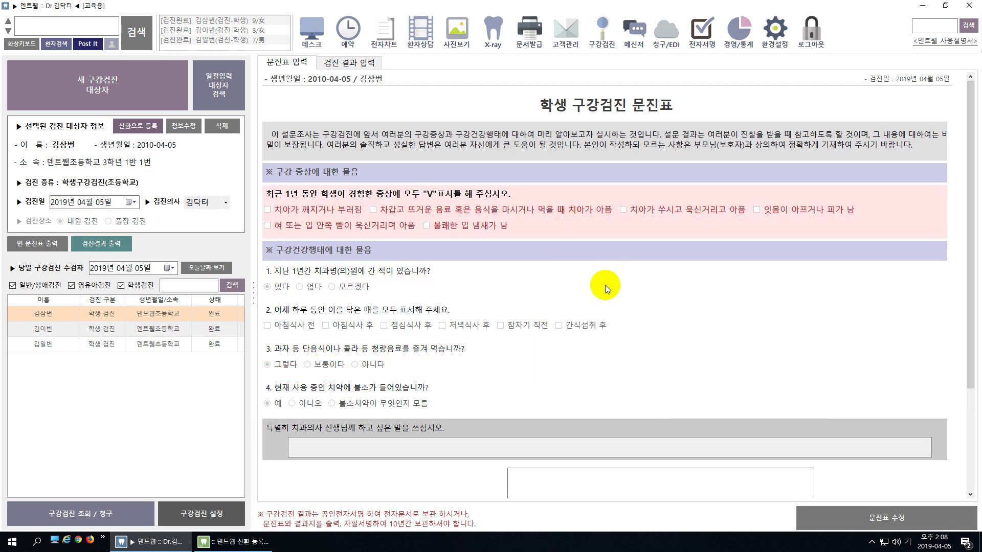
{"action": "left_click", "coordinate": [610, 288]}
{"action": "left_click", "coordinate": [541, 406]}
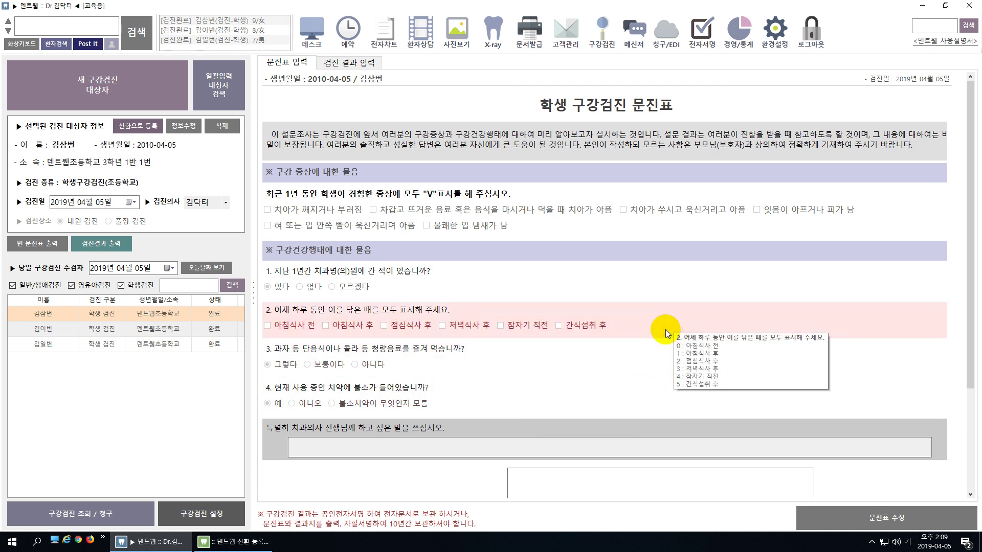
{"action": "left_click", "coordinate": [658, 283]}
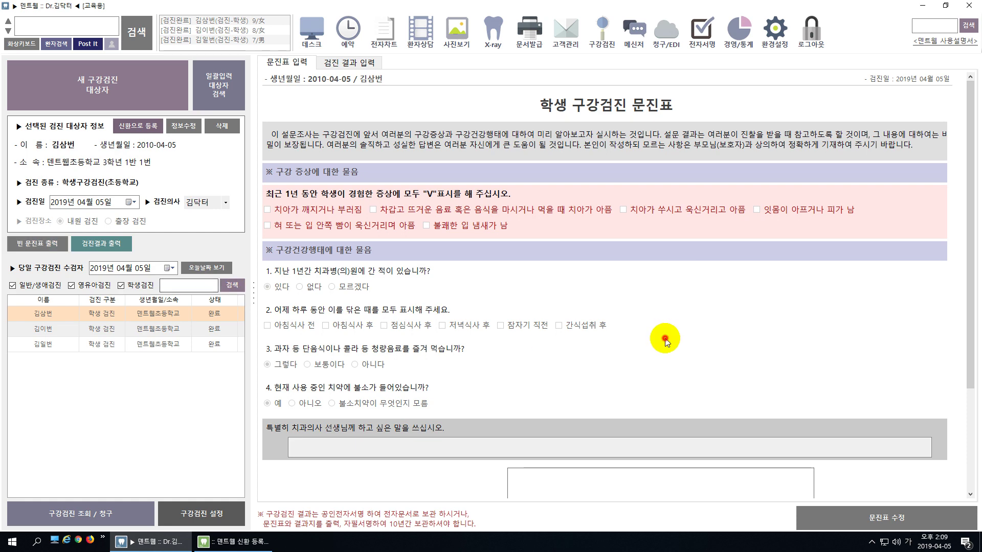
{"action": "scroll", "coordinate": [631, 401], "scroll_direction": "down", "scroll_amount": 1}
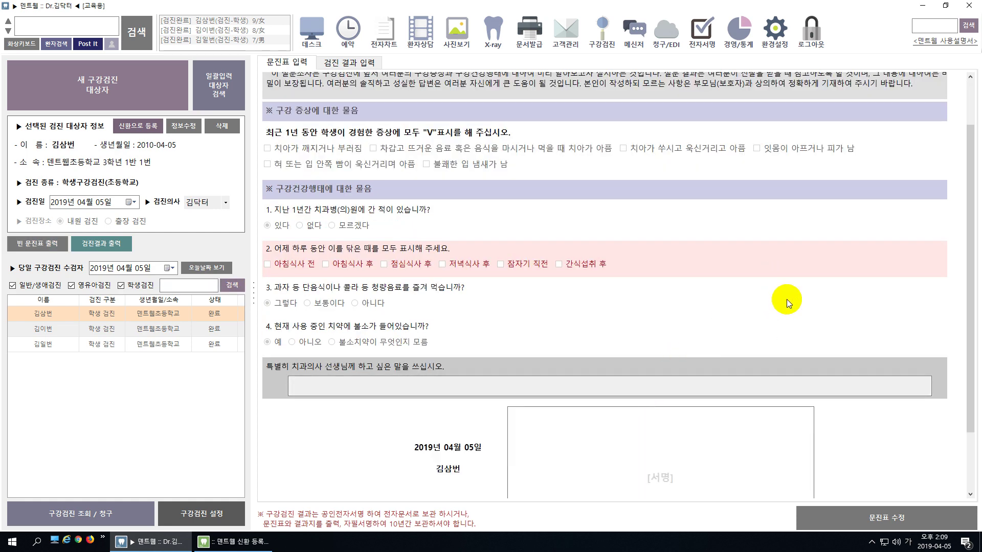
{"action": "scroll", "coordinate": [787, 299], "scroll_direction": "up", "scroll_amount": 1}
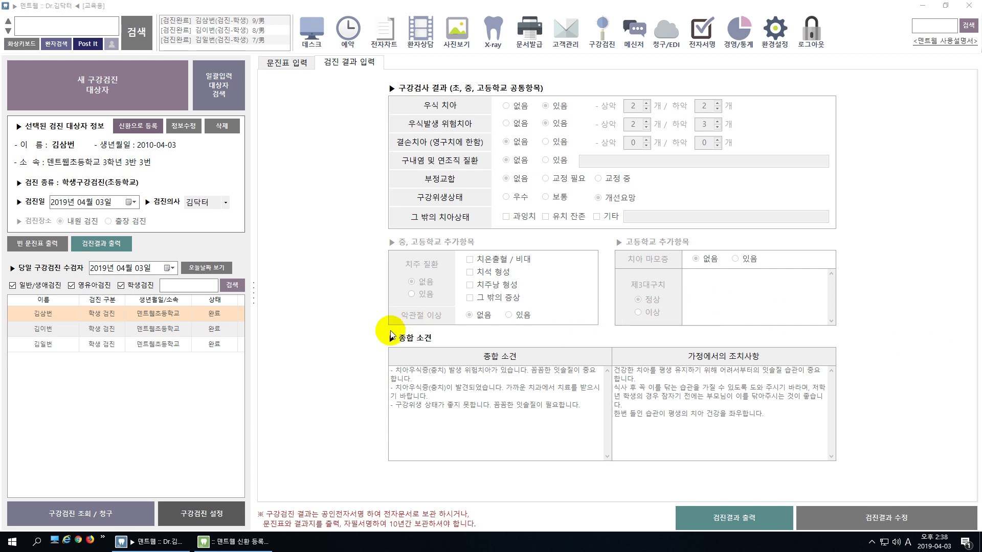
Step: Open the 구강검진 조회 / 청구 window and show its billing section for student oral exams
{"action": "left_click", "coordinate": [392, 329]}
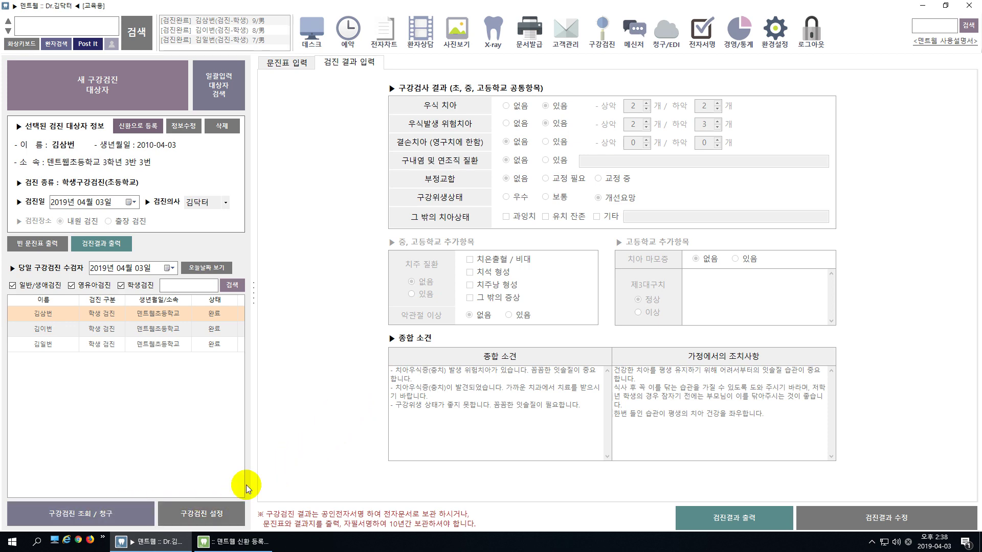
{"action": "left_click", "coordinate": [100, 515]}
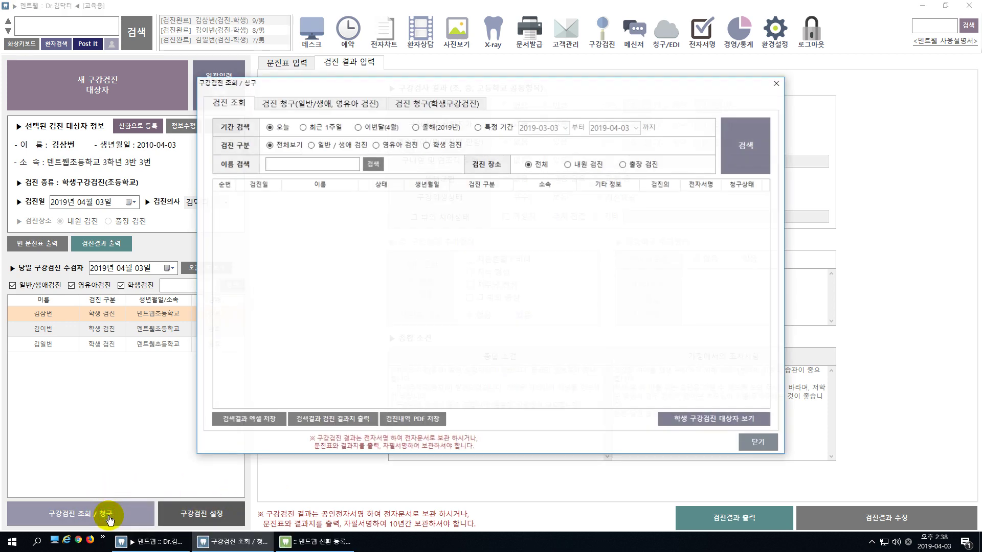
{"action": "left_click", "coordinate": [758, 443]}
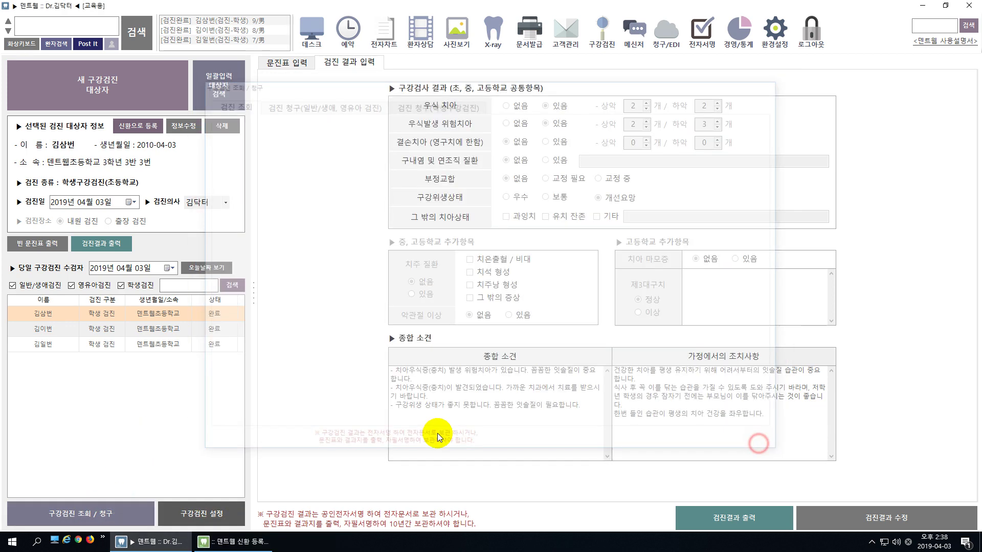
{"action": "left_click", "coordinate": [115, 518]}
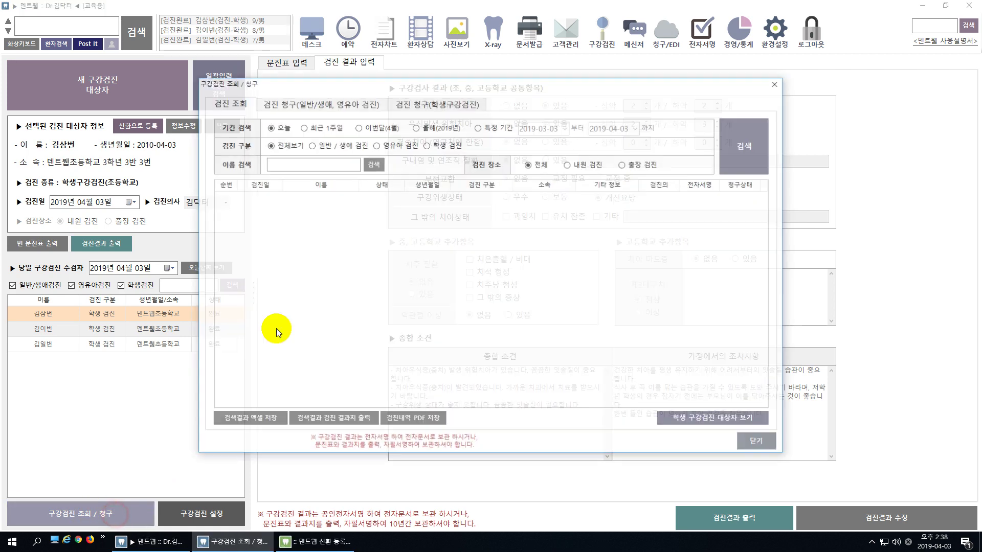
{"action": "left_click", "coordinate": [437, 98]}
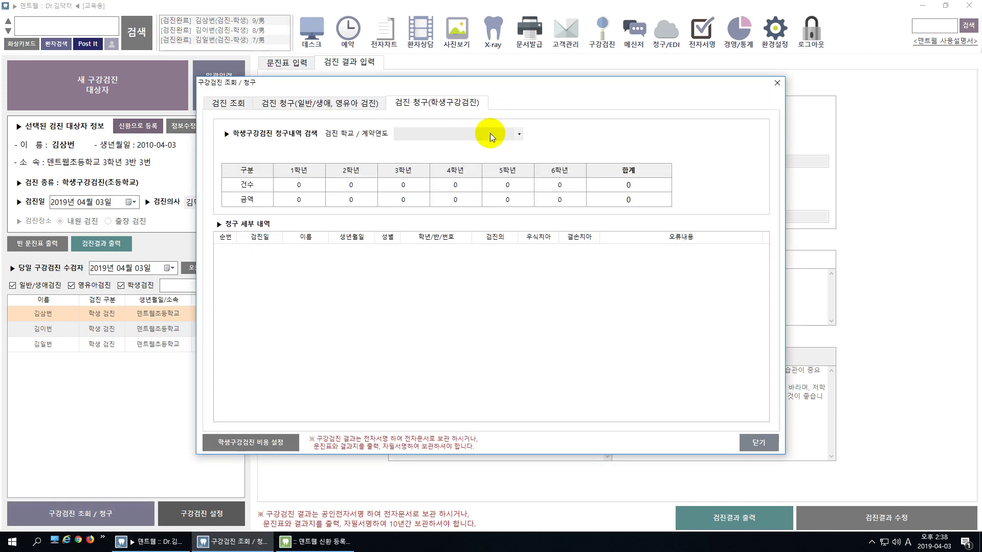
Step: Select 덴트웹초등학교 [2019년] as the school and contract year, and review its billing totals and claim details
{"action": "left_click", "coordinate": [490, 133]}
{"action": "left_click", "coordinate": [465, 158]}
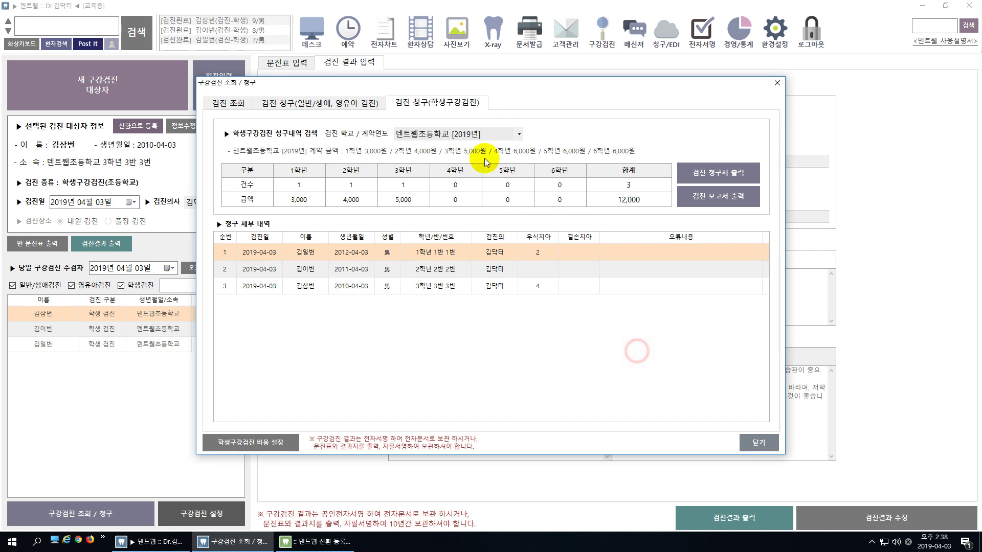
{"action": "left_click", "coordinate": [468, 134]}
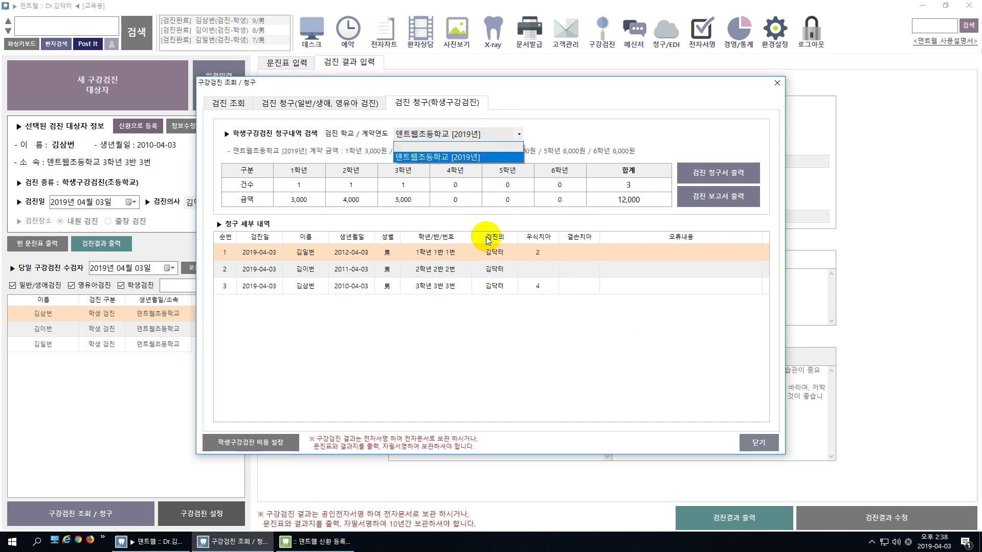
{"action": "left_click", "coordinate": [460, 157]}
{"action": "left_click", "coordinate": [729, 402]}
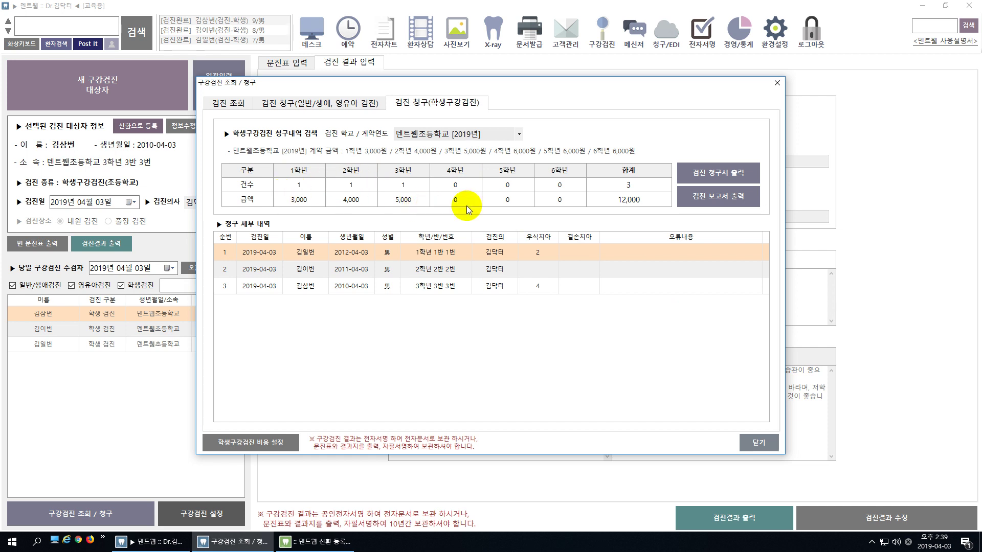
{"action": "left_click", "coordinate": [454, 327]}
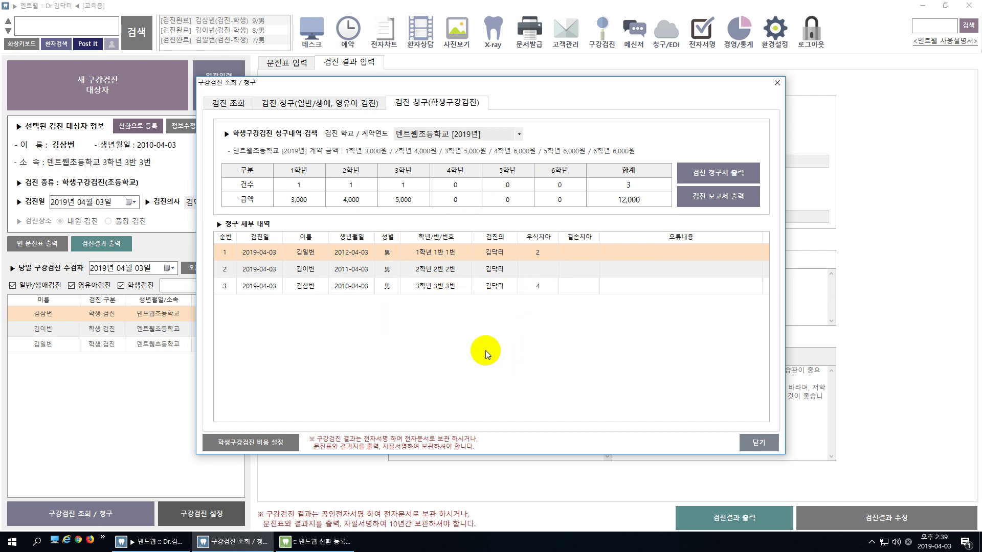
Step: Print the exam invoice with the preset receiving account, using Microsoft XPS Document Writer and saving the output as 6.oxps
{"action": "left_click", "coordinate": [753, 175]}
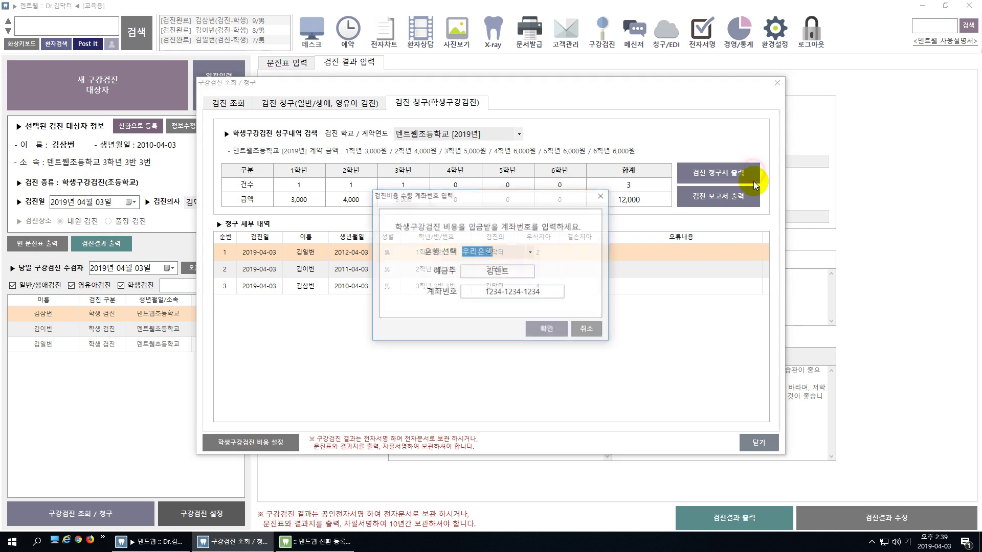
{"action": "left_click", "coordinate": [551, 329]}
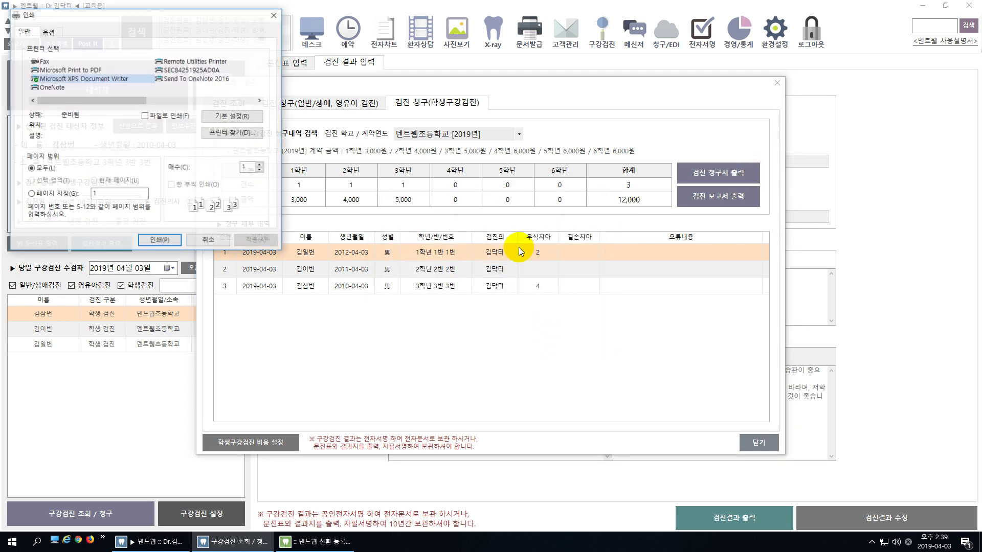
{"action": "double_click", "coordinate": [121, 83]}
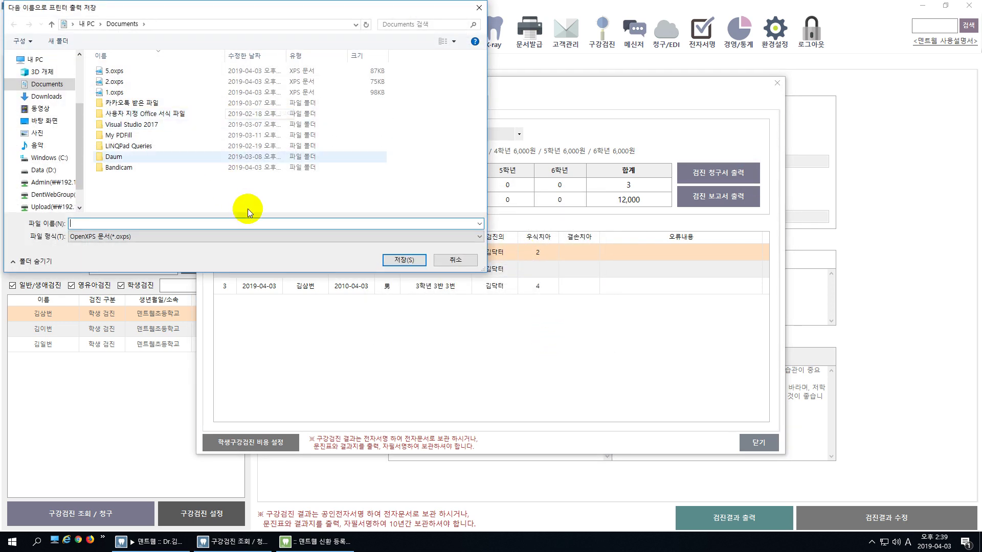
{"action": "left_click", "coordinate": [249, 221]}
{"action": "left_click", "coordinate": [399, 260]}
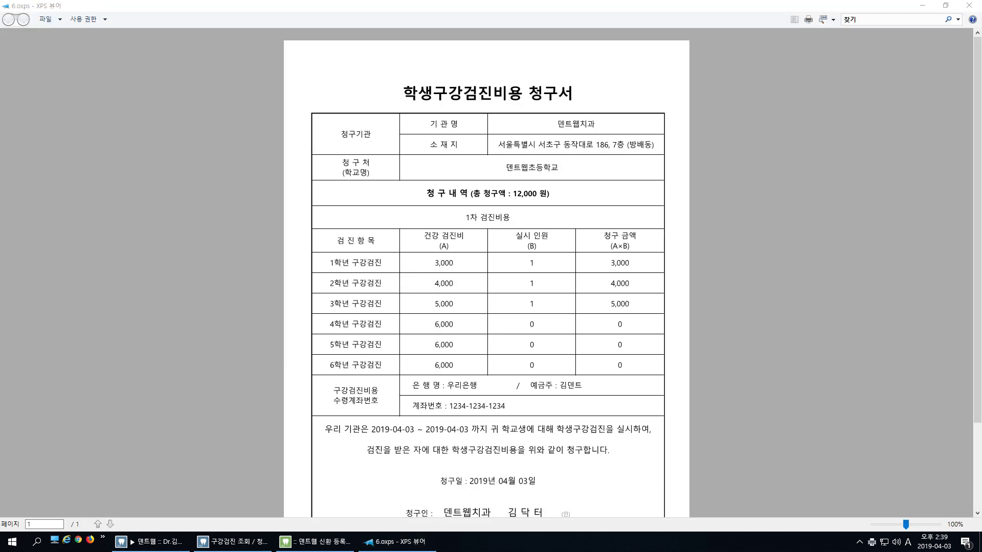
Step: Examine the per-grade exam fees, student counts and billed amounts in the printed 학생구강검진비용 청구서
{"action": "scroll", "coordinate": [498, 267], "scroll_direction": "down", "scroll_amount": 1}
{"action": "scroll", "coordinate": [458, 267], "scroll_direction": "up", "scroll_amount": 1}
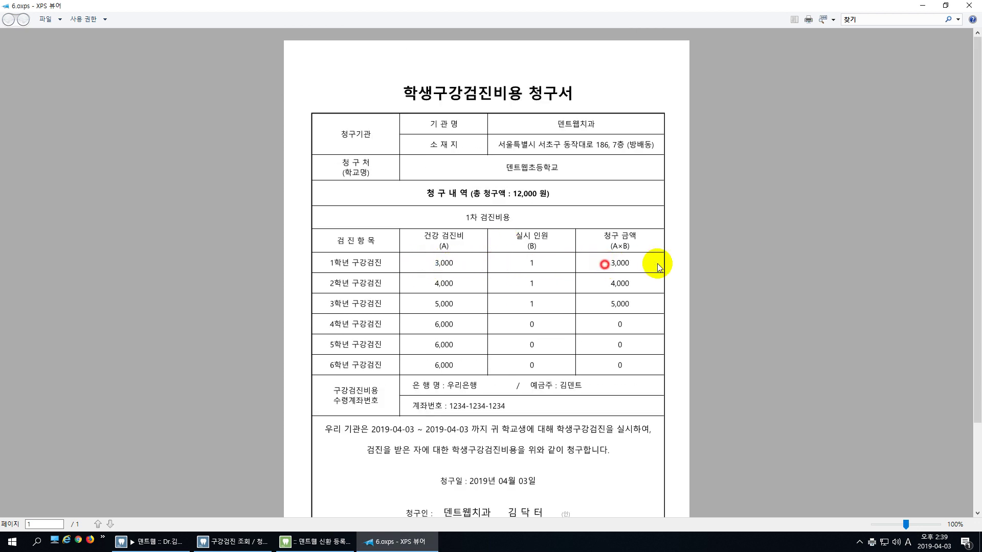
{"action": "double_click", "coordinate": [616, 282]}
{"action": "double_click", "coordinate": [616, 304]}
{"action": "left_click", "coordinate": [498, 263]}
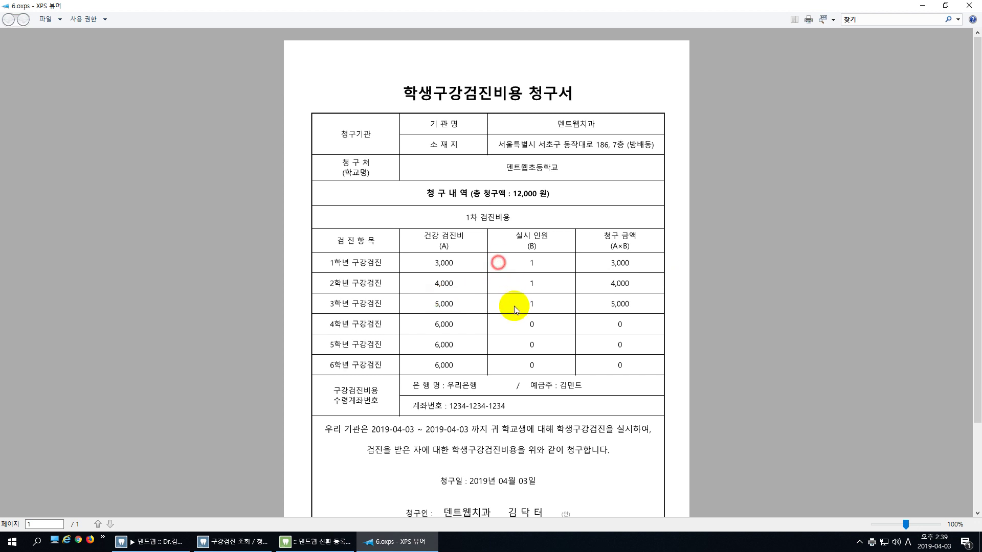
{"action": "scroll", "coordinate": [486, 209], "scroll_direction": "down", "scroll_amount": 2}
{"action": "scroll", "coordinate": [494, 223], "scroll_direction": "up", "scroll_amount": 2}
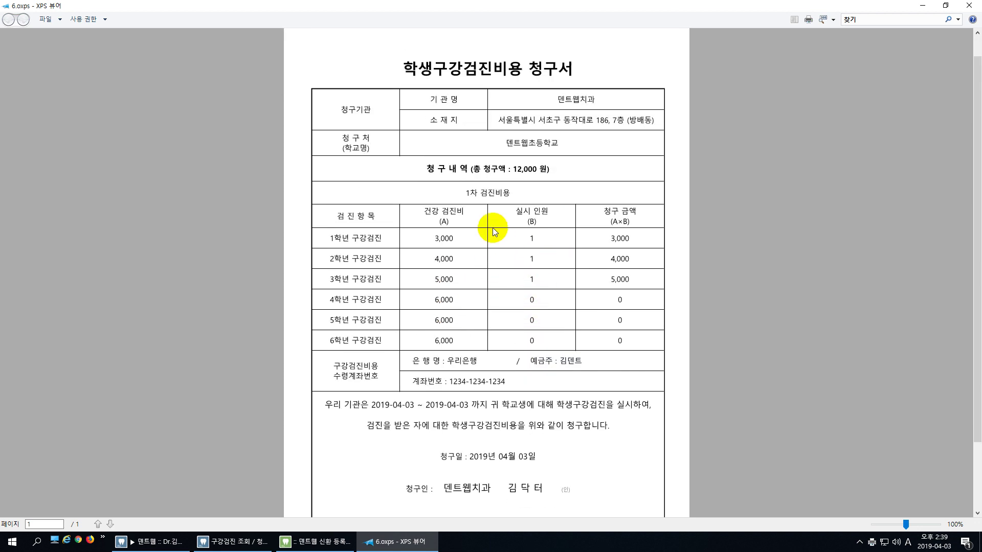
{"action": "left_click_drag", "start_coordinate": [429, 193], "coordinate": [621, 193]}
Step: Check the receiving account, billing date and claimant sections of 6.oxps, and close the document
{"action": "scroll", "coordinate": [530, 312], "scroll_direction": "down", "scroll_amount": 2}
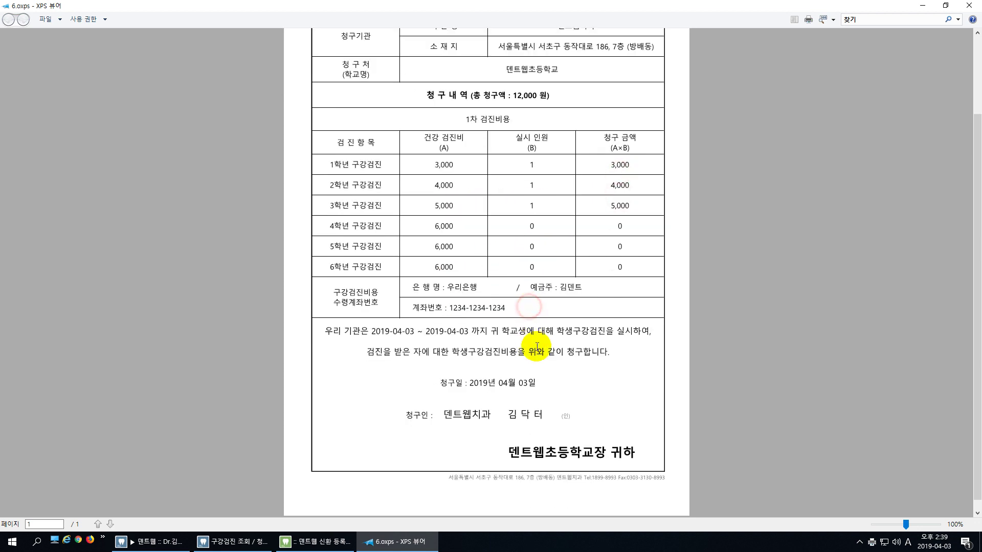
{"action": "left_click", "coordinate": [549, 358]}
{"action": "left_click", "coordinate": [590, 434]}
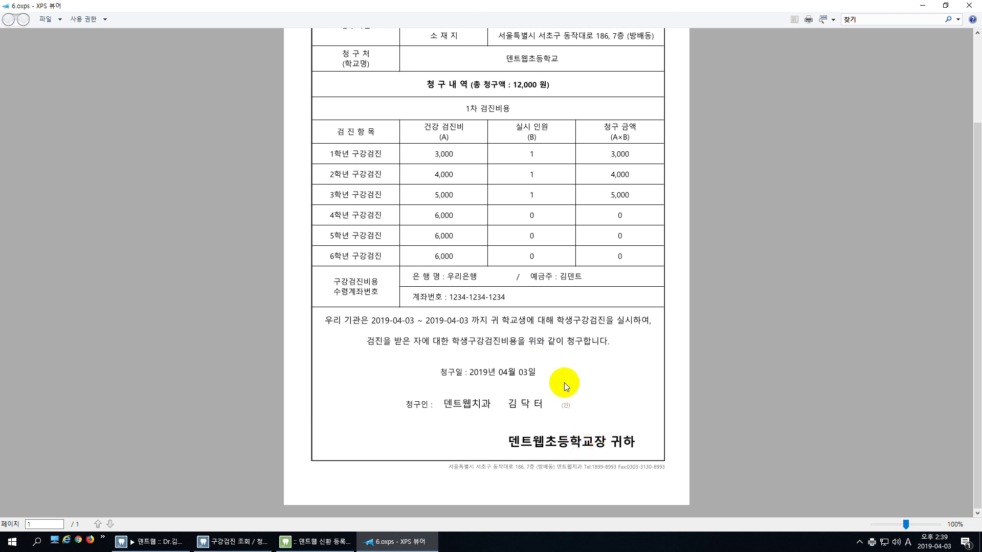
{"action": "scroll", "coordinate": [598, 322], "scroll_direction": "up", "scroll_amount": 2}
{"action": "scroll", "coordinate": [563, 344], "scroll_direction": "down", "scroll_amount": 2}
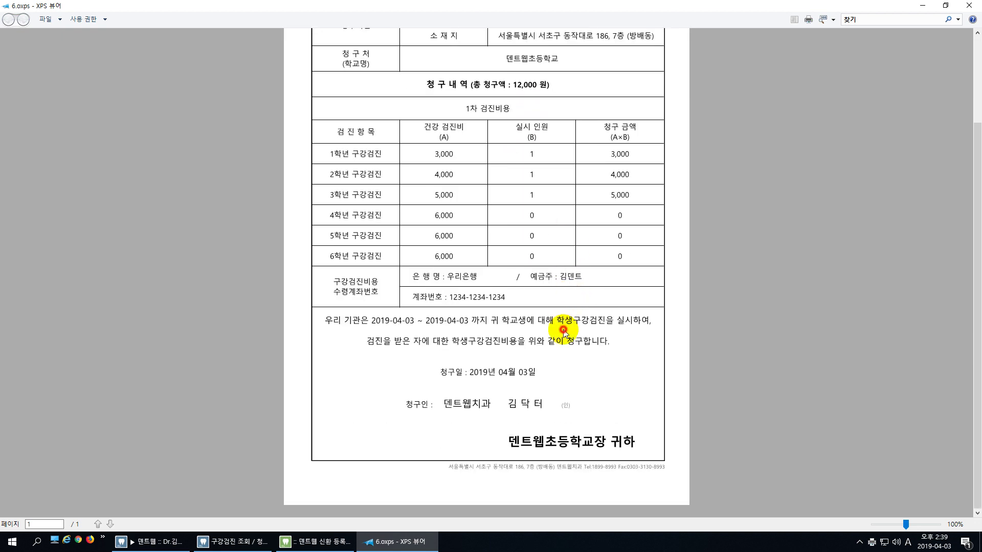
{"action": "key", "text": "alt+F4"}
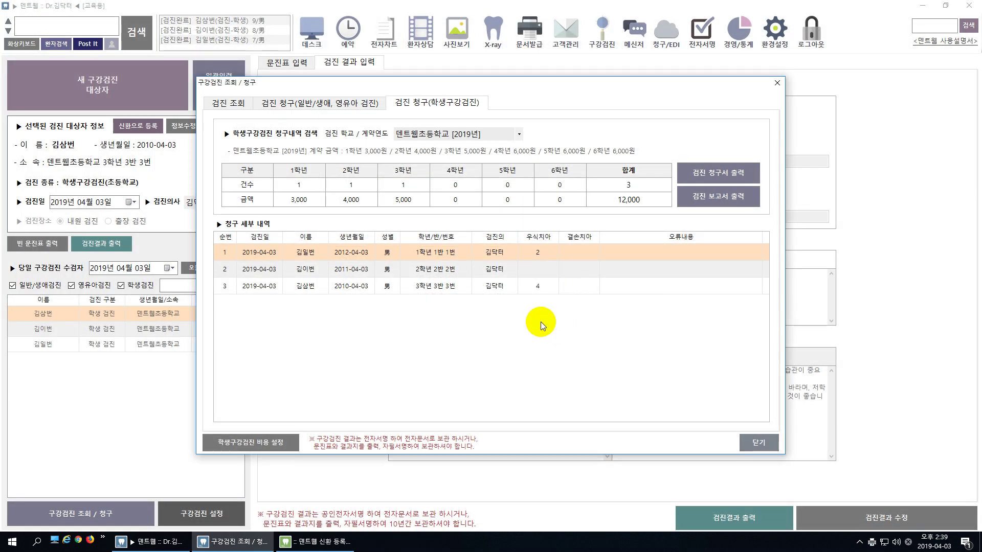
Step: Open the 학생 구강검진 결과 보고서 for 덴트웹초등학교 [2019년] from the student exam billing window
{"action": "left_click", "coordinate": [709, 342]}
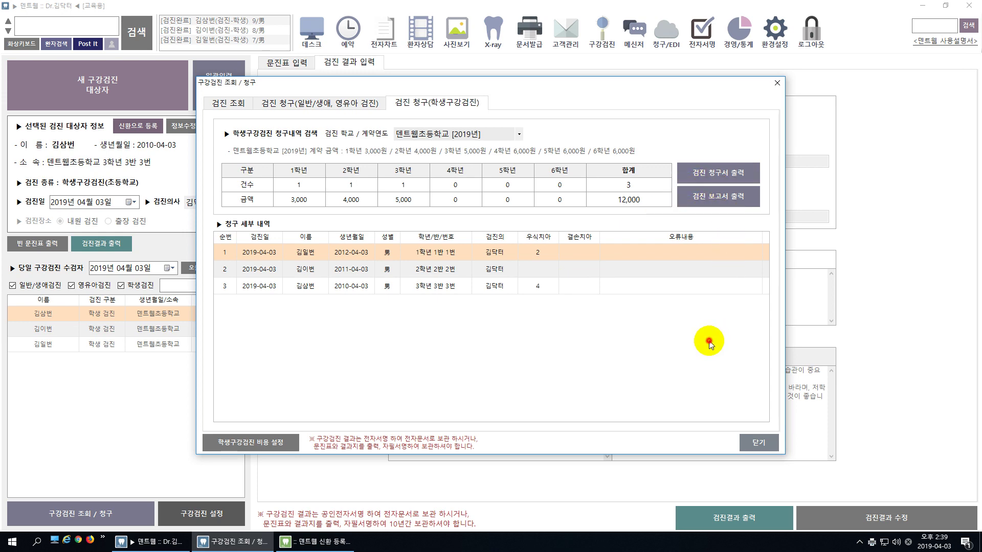
{"action": "left_click", "coordinate": [732, 200]}
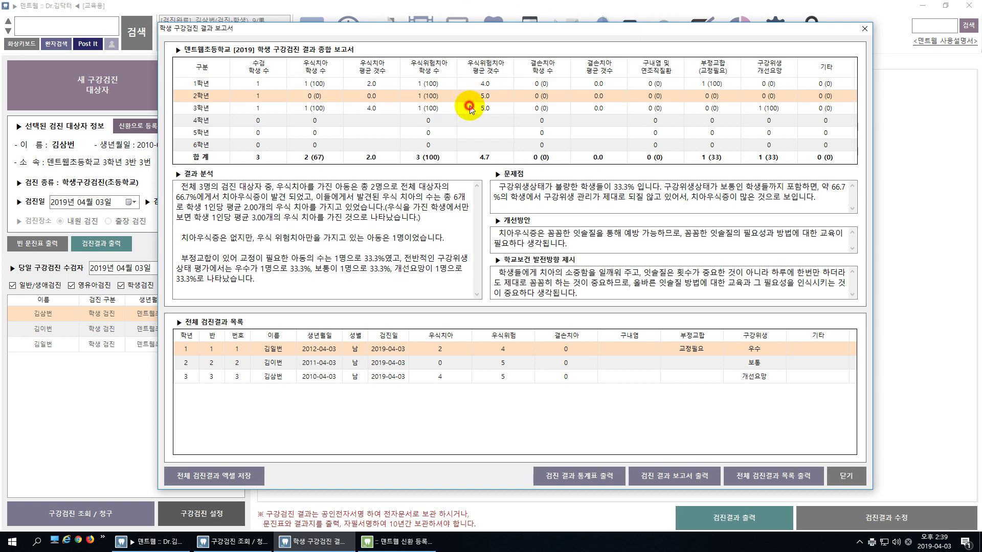
Step: Examine the per-grade summary table and the 결과 분석, 문제점, 개선방안 and 학교보건 발전방향 제시 texts in the report
{"action": "left_click", "coordinate": [527, 106]}
{"action": "left_click", "coordinate": [527, 95]}
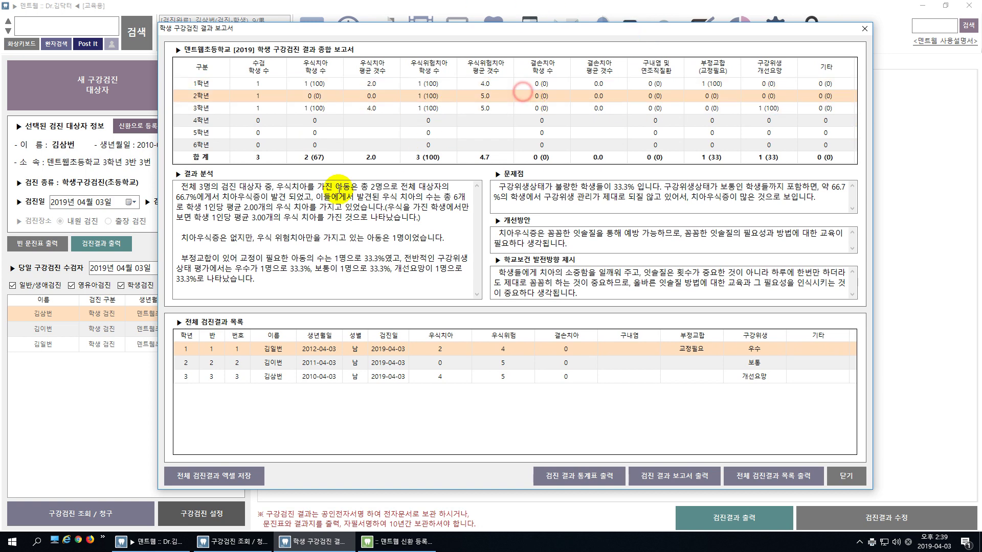
{"action": "left_click", "coordinate": [305, 242]}
{"action": "key", "text": "ctrl+a"}
{"action": "left_click", "coordinate": [289, 268]}
{"action": "left_click_drag", "start_coordinate": [580, 208], "coordinate": [496, 185]}
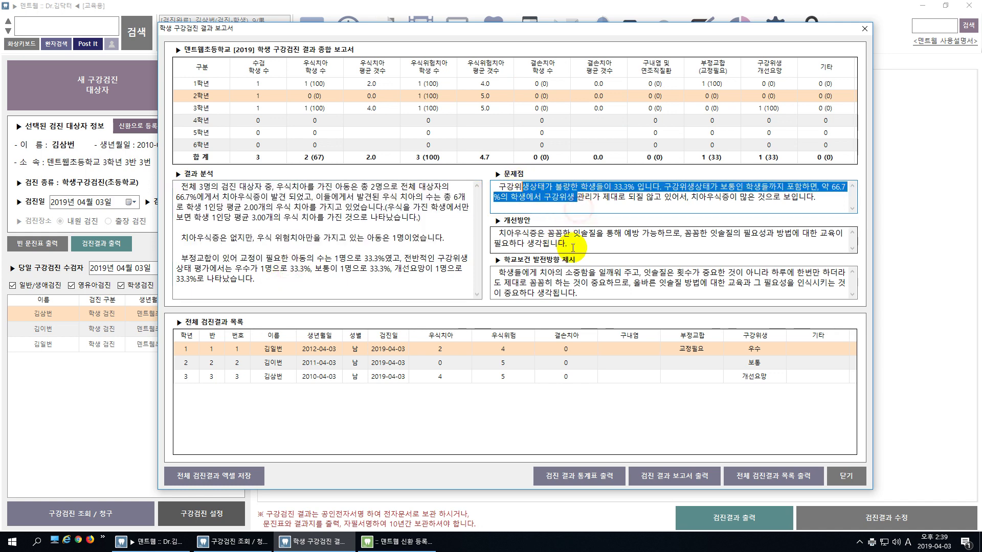
{"action": "left_click_drag", "start_coordinate": [839, 245], "coordinate": [496, 231]}
{"action": "left_click_drag", "start_coordinate": [567, 294], "coordinate": [495, 270]}
{"action": "left_click", "coordinate": [605, 298]}
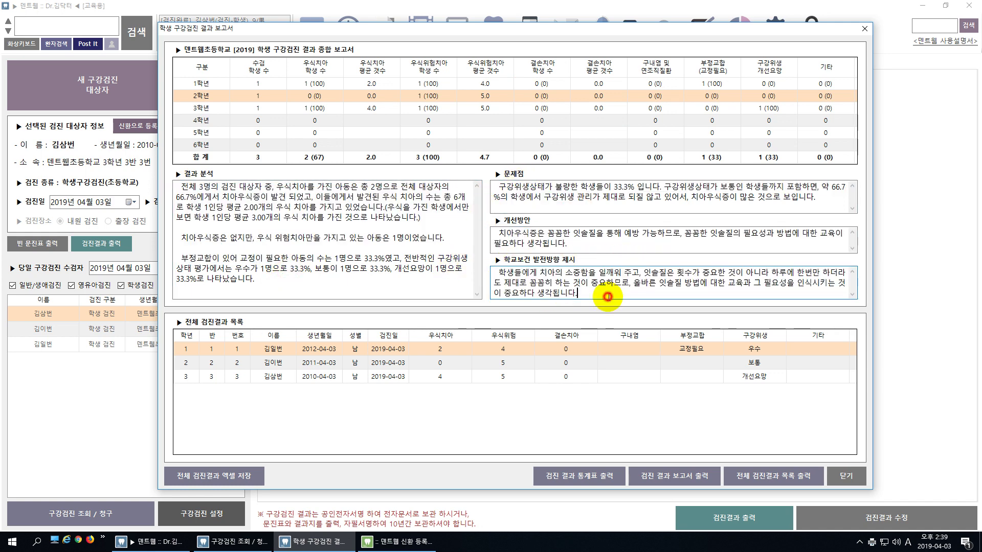
{"action": "key", "text": "ctrl+a"}
{"action": "left_click", "coordinate": [571, 293]}
{"action": "left_click", "coordinate": [386, 240]}
{"action": "key", "text": "ctrl+a"}
{"action": "left_click", "coordinate": [618, 186]}
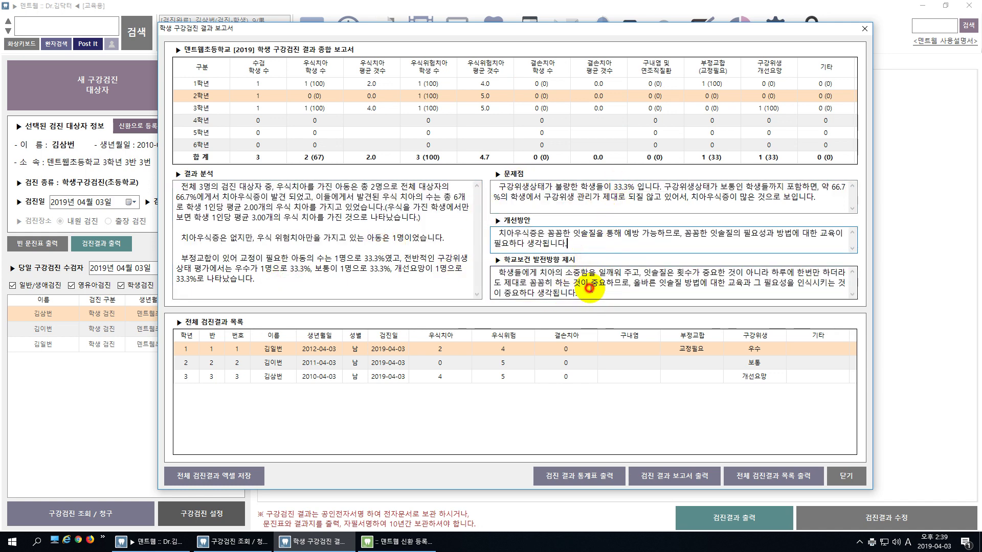
Step: Review the wording of the 학교보건 발전방향 제시, 개선방안 and 문제점 sections
{"action": "left_click_drag", "start_coordinate": [596, 281], "coordinate": [642, 278]}
{"action": "left_click_drag", "start_coordinate": [642, 233], "coordinate": [612, 232]}
{"action": "left_click", "coordinate": [665, 244]}
{"action": "left_click", "coordinate": [831, 197]}
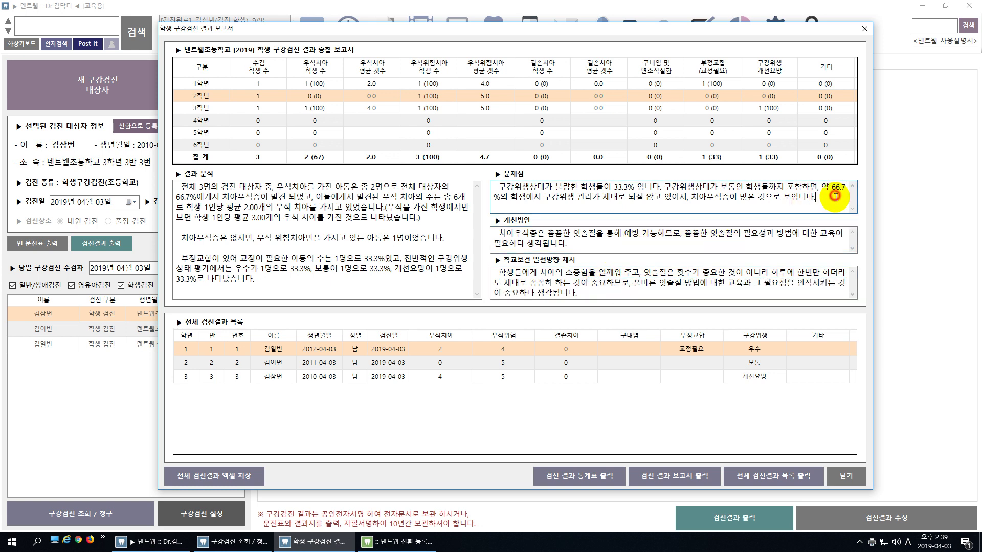
{"action": "left_click", "coordinate": [629, 198]}
{"action": "left_click", "coordinate": [434, 232]}
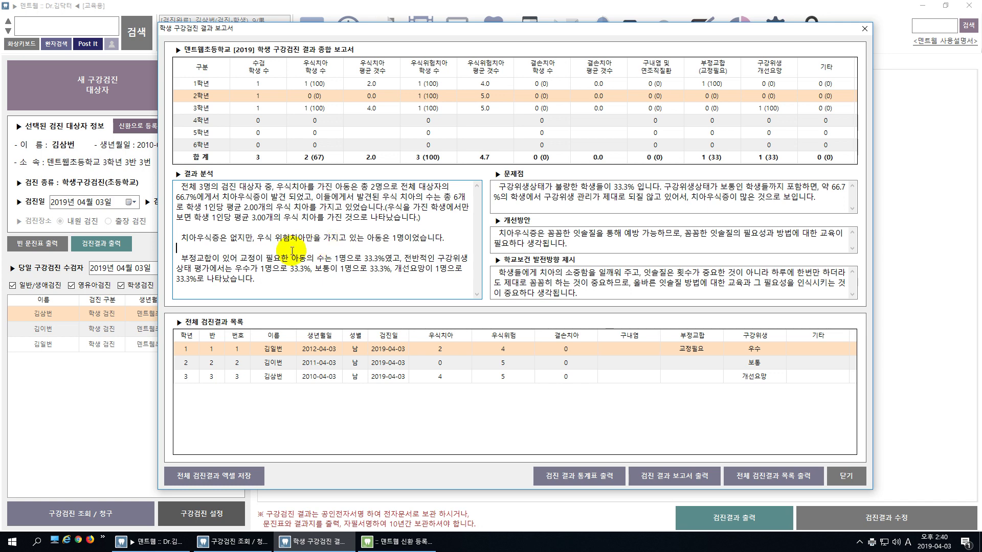
Step: Read through the full 결과 분석 text and compare it with the improvement and development suggestions
{"action": "left_click_drag", "start_coordinate": [244, 216], "coordinate": [387, 290]}
{"action": "left_click", "coordinate": [386, 290]}
{"action": "key", "text": "ctrl+a"}
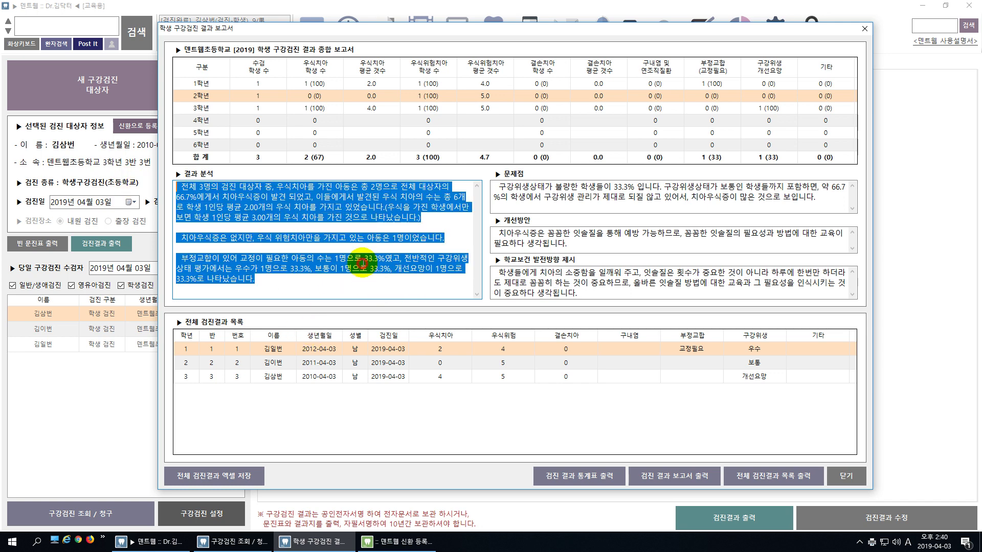
{"action": "left_click", "coordinate": [360, 268]}
{"action": "key", "text": "ctrl+a"}
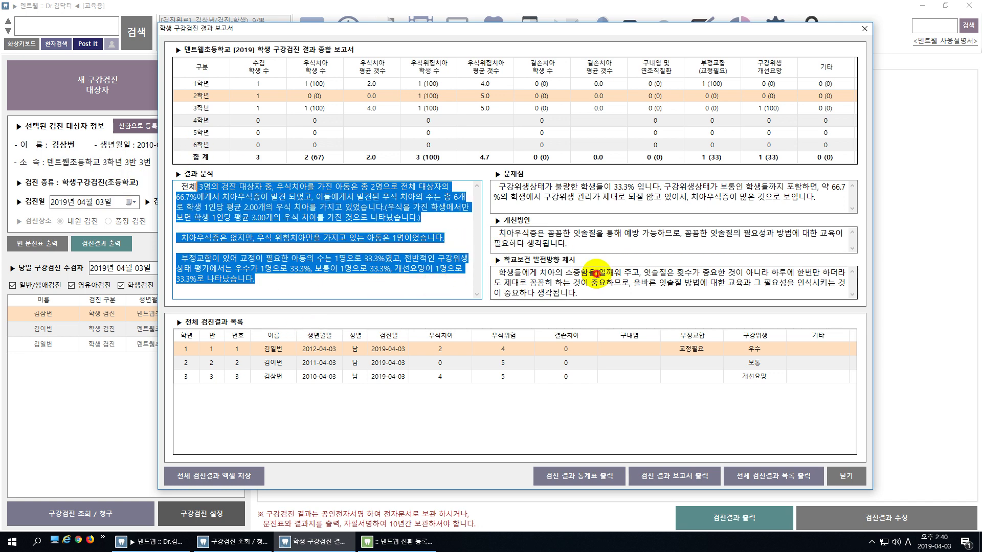
{"action": "left_click", "coordinate": [607, 274]}
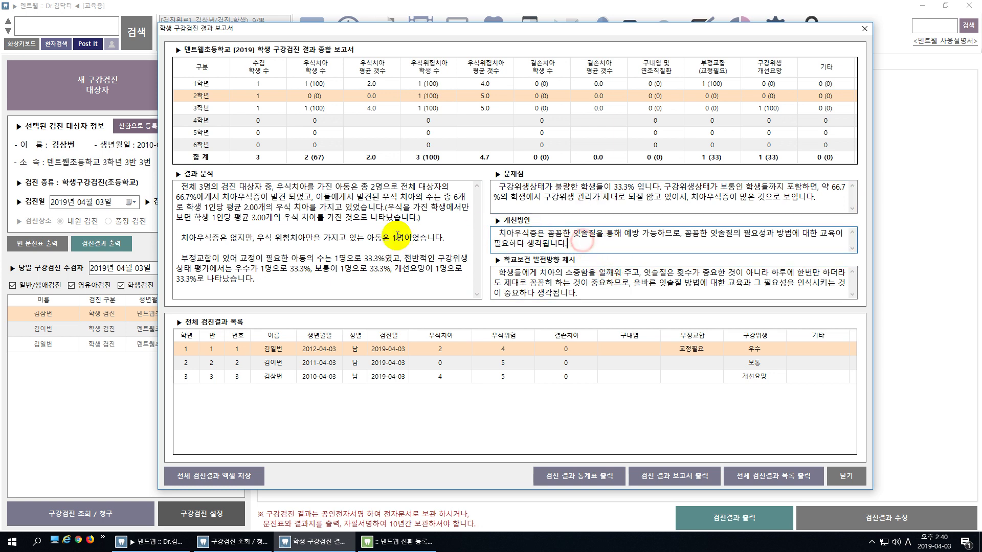
{"action": "left_click", "coordinate": [396, 236]}
{"action": "key", "text": "ctrl+a"}
{"action": "left_click", "coordinate": [373, 259]}
{"action": "left_click", "coordinate": [568, 222]}
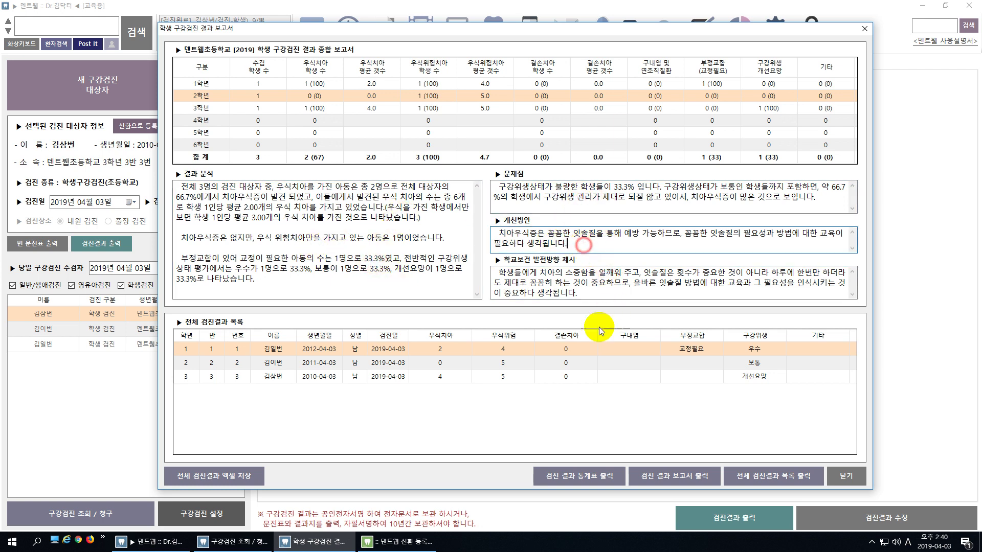
Step: Print the 검진 결과 보고서 with Microsoft XPS Document Writer, saving the output as 1.oxps in Documents
{"action": "left_click", "coordinate": [696, 483]}
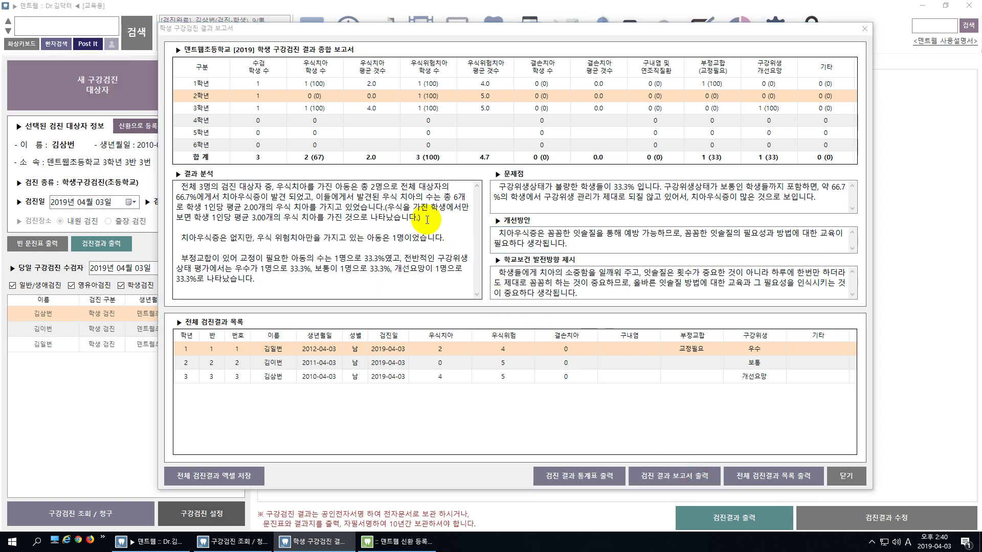
{"action": "left_click", "coordinate": [588, 233]}
{"action": "left_click", "coordinate": [572, 282]}
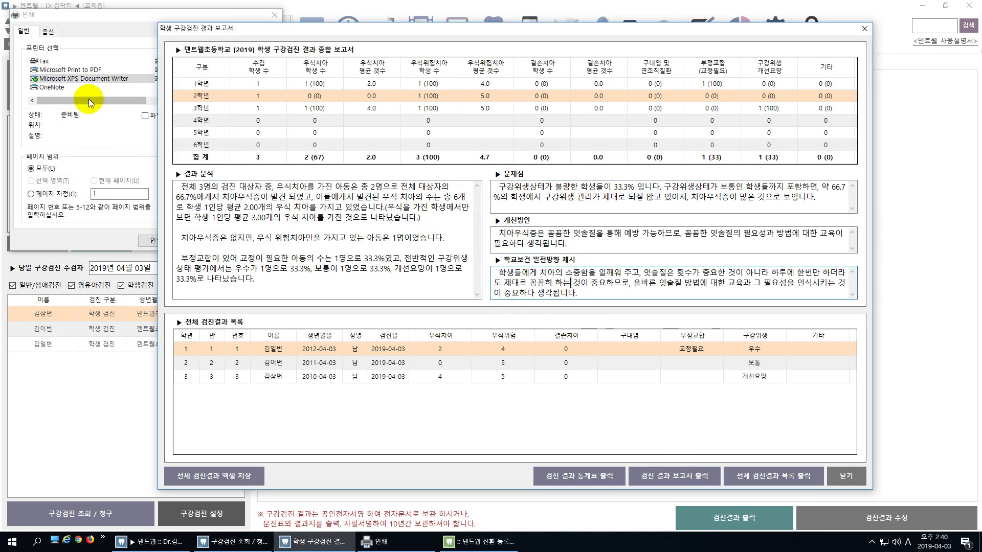
{"action": "double_click", "coordinate": [98, 80]}
{"action": "left_click", "coordinate": [399, 259]}
{"action": "type", "text": "1"}
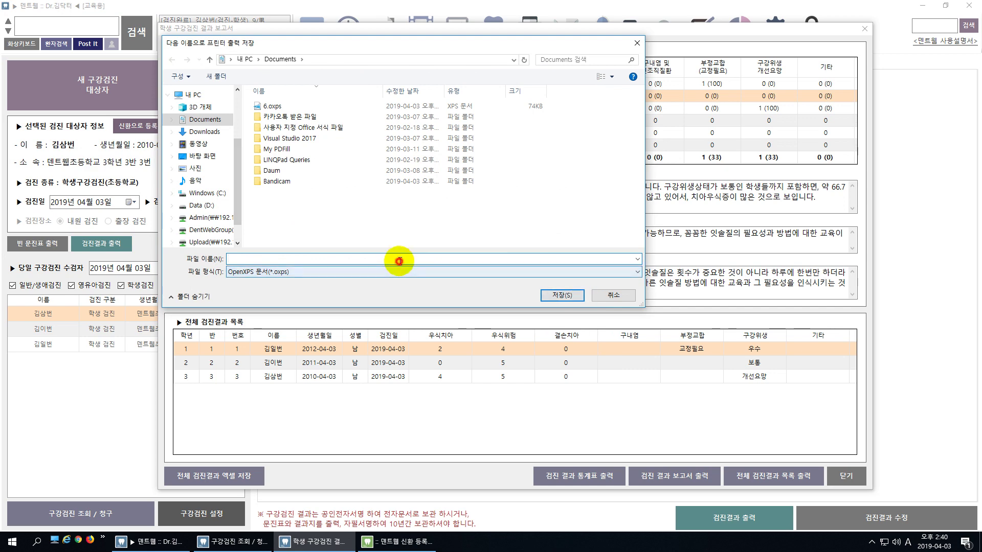
{"action": "left_click", "coordinate": [575, 296]}
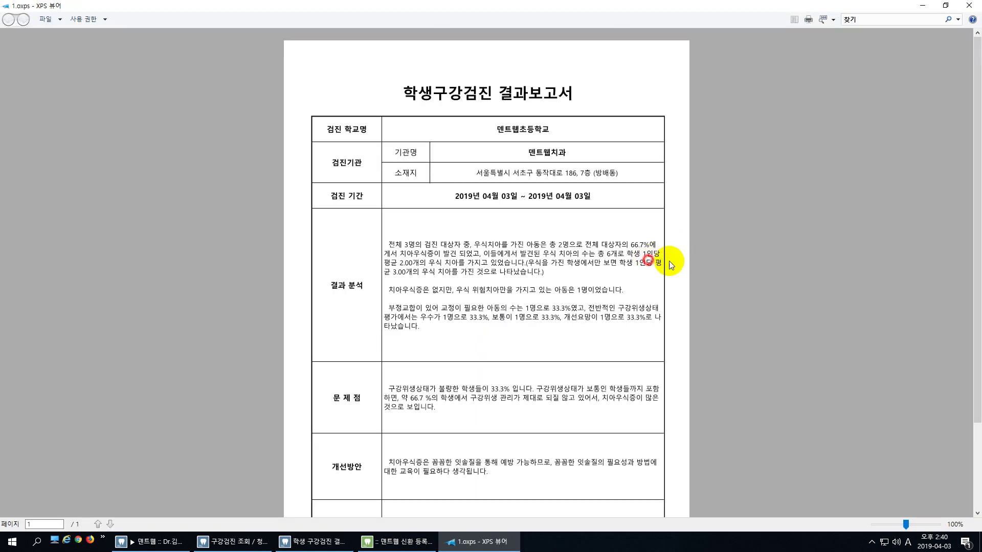
Step: Check the analysis and opinion sections of the printed 학생구강검진 결과보고서, and close 1.oxps
{"action": "scroll", "coordinate": [669, 261], "scroll_direction": "down", "scroll_amount": 3}
{"action": "left_click_drag", "start_coordinate": [529, 219], "coordinate": [628, 444]}
{"action": "left_click", "coordinate": [620, 478]}
{"action": "left_click", "coordinate": [422, 118]}
{"action": "scroll", "coordinate": [572, 172], "scroll_direction": "up", "scroll_amount": 2}
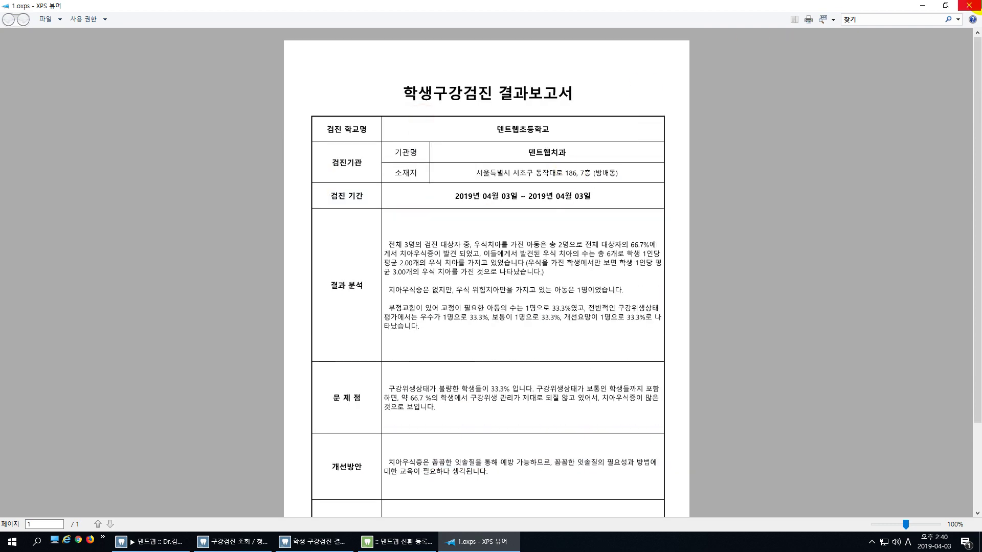
{"action": "left_click", "coordinate": [977, 6]}
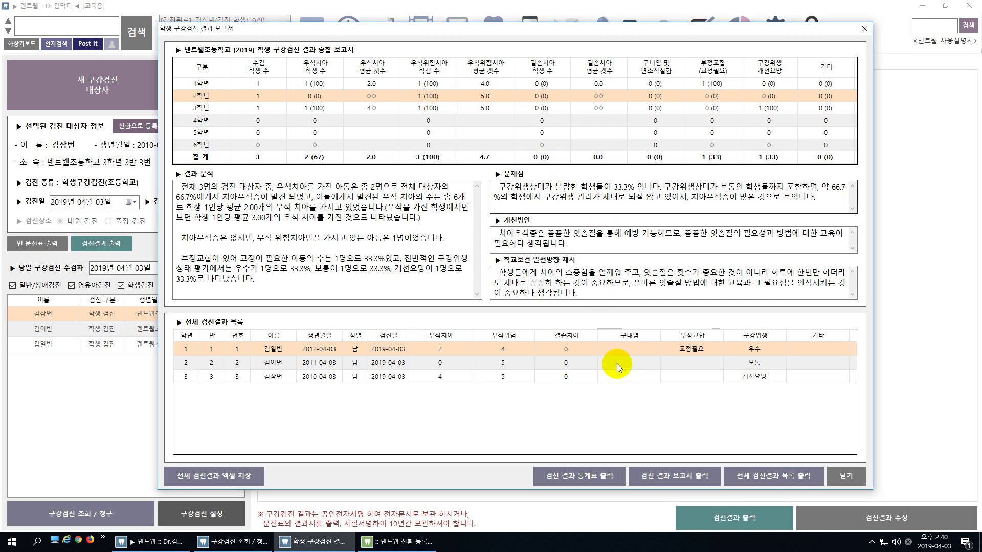
Step: Output the 검진 결과 통계표 and the 전체 검진결과 목록, closing each document after viewing it
{"action": "left_click", "coordinate": [599, 476]}
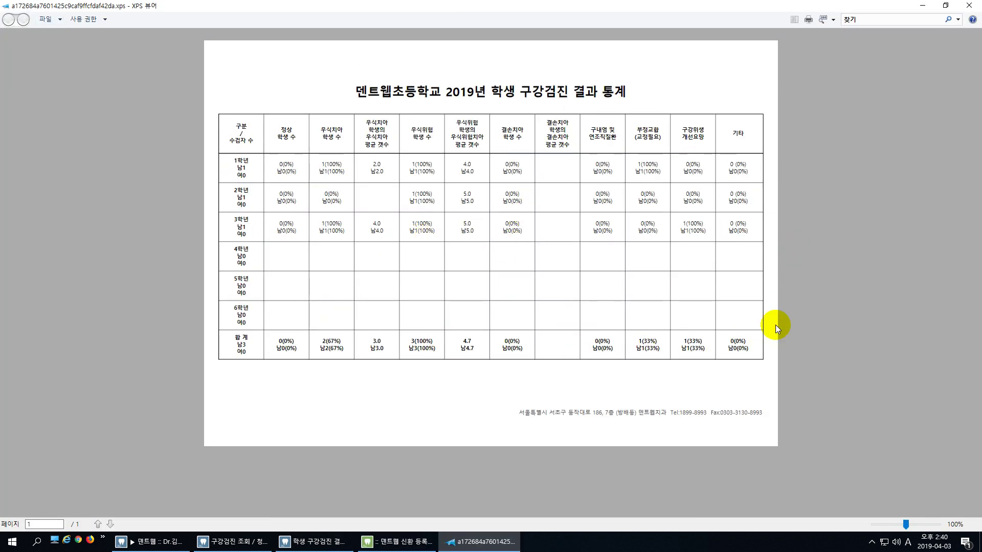
{"action": "left_click", "coordinate": [972, 6]}
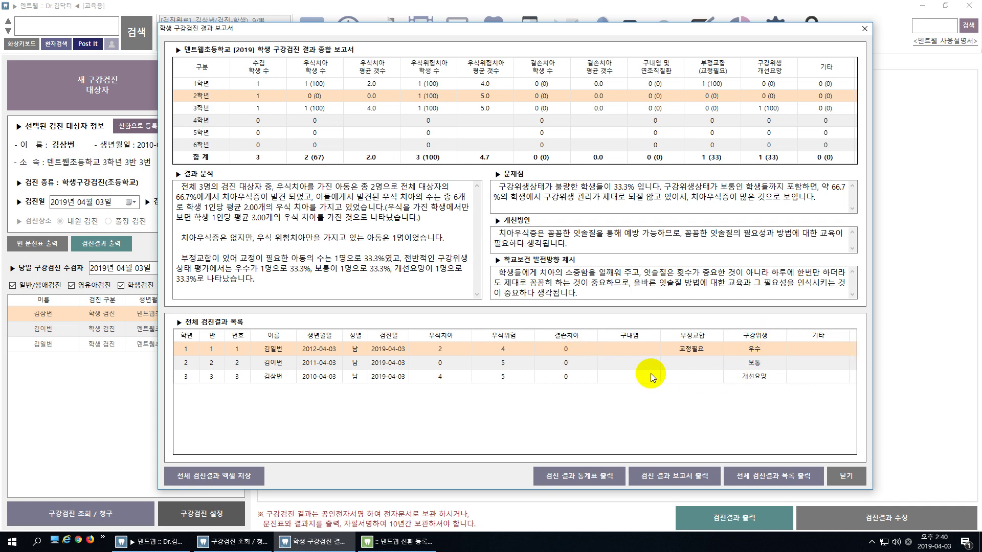
{"action": "left_click", "coordinate": [765, 483]}
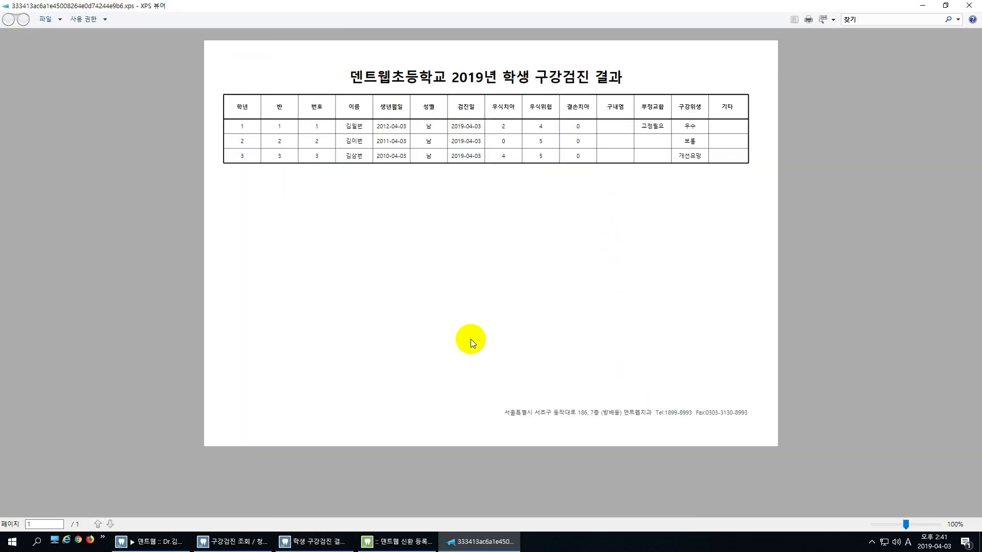
{"action": "left_click", "coordinate": [962, 7]}
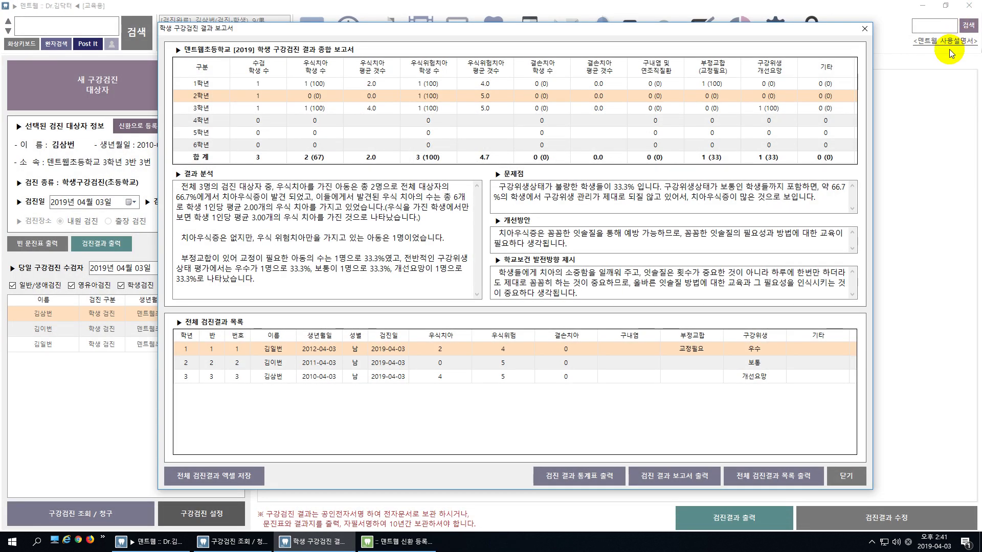
Step: Export all exam results to Excel, saving the file in Documents as 덴트웹초등학교 검진결과.xlsx
{"action": "left_click", "coordinate": [252, 471]}
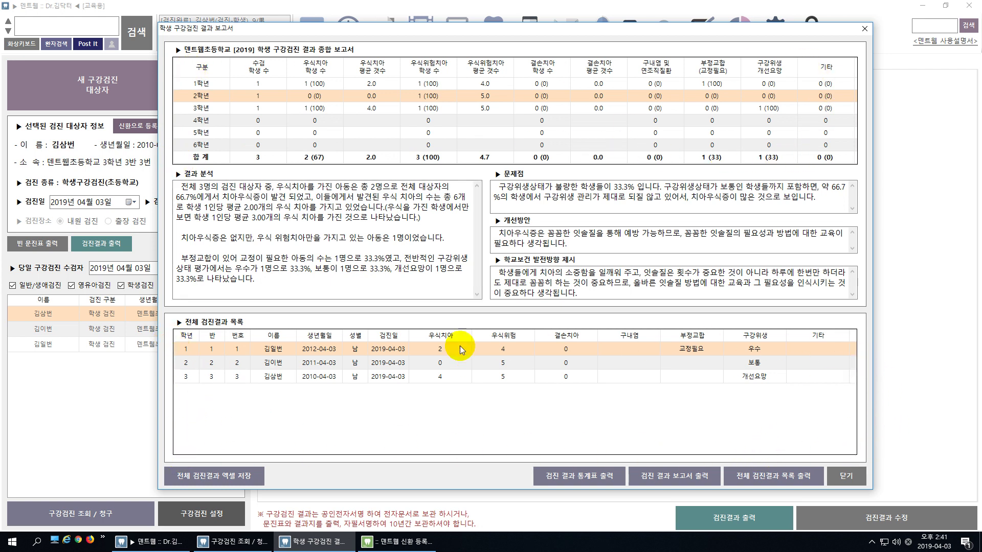
{"action": "left_click", "coordinate": [252, 477]}
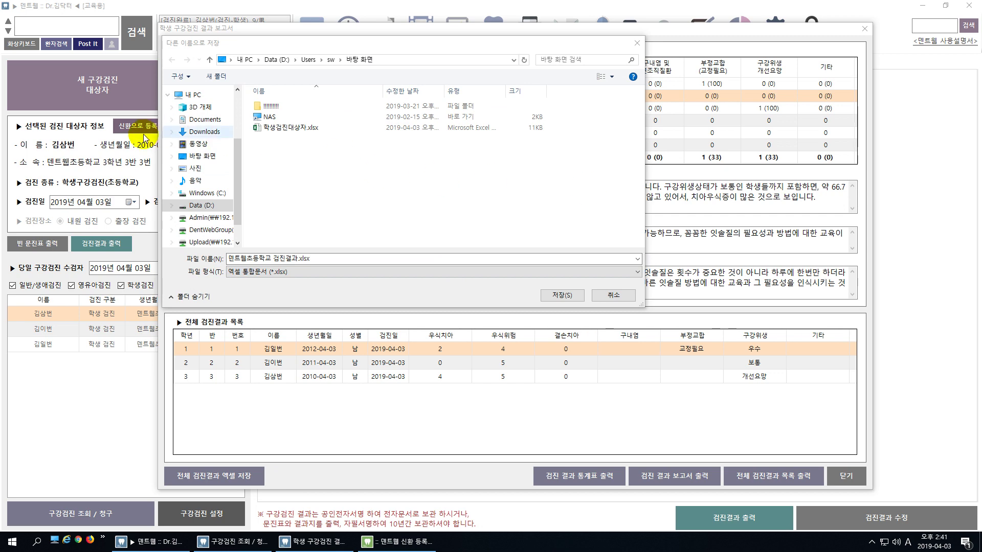
{"action": "left_click", "coordinate": [204, 119]}
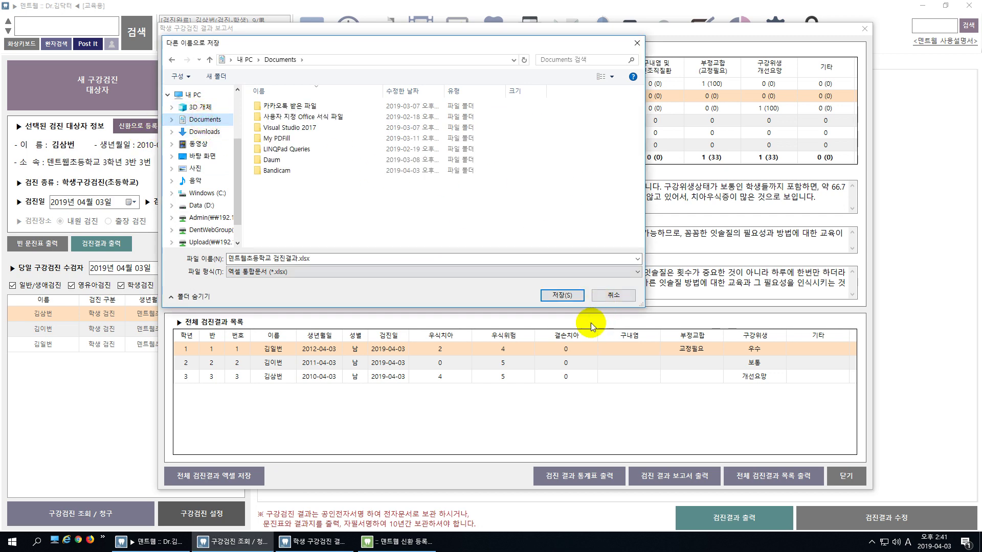
{"action": "left_click", "coordinate": [561, 296]}
{"action": "left_click", "coordinate": [563, 304]}
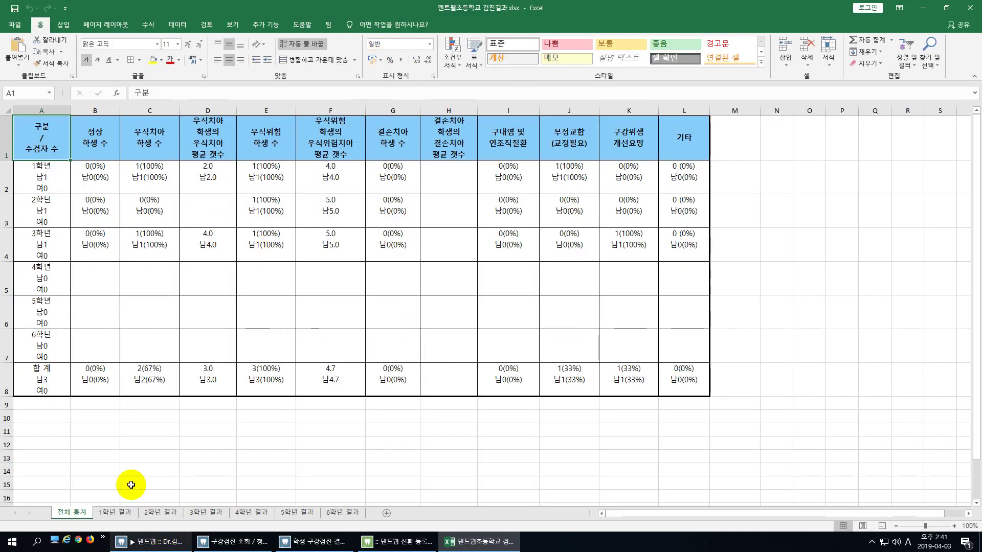
Step: Examine the overall statistics and the 1학년, 2학년 and 3학년 result sheets in the exported workbook
{"action": "mouse_move", "coordinate": [296, 8]}
{"action": "left_mouse_down"}
{"action": "mouse_move", "coordinate": [456, 173]}
{"action": "mouse_move", "coordinate": [325, 76]}
{"action": "mouse_move", "coordinate": [307, 3]}
{"action": "left_mouse_up"}
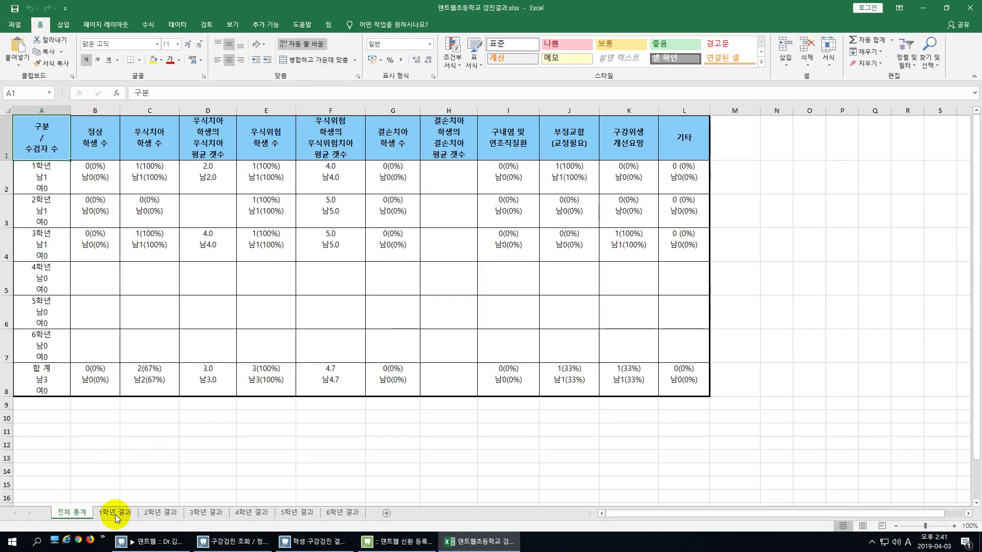
{"action": "left_click", "coordinate": [121, 515]}
{"action": "left_click", "coordinate": [157, 514]}
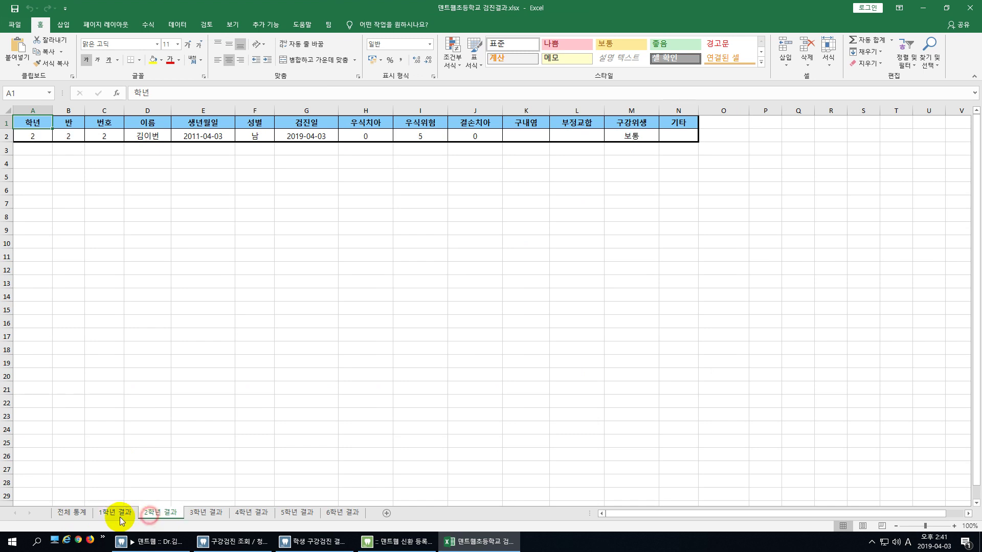
{"action": "left_click", "coordinate": [117, 516]}
{"action": "left_click", "coordinate": [159, 516]}
{"action": "left_click", "coordinate": [207, 515]}
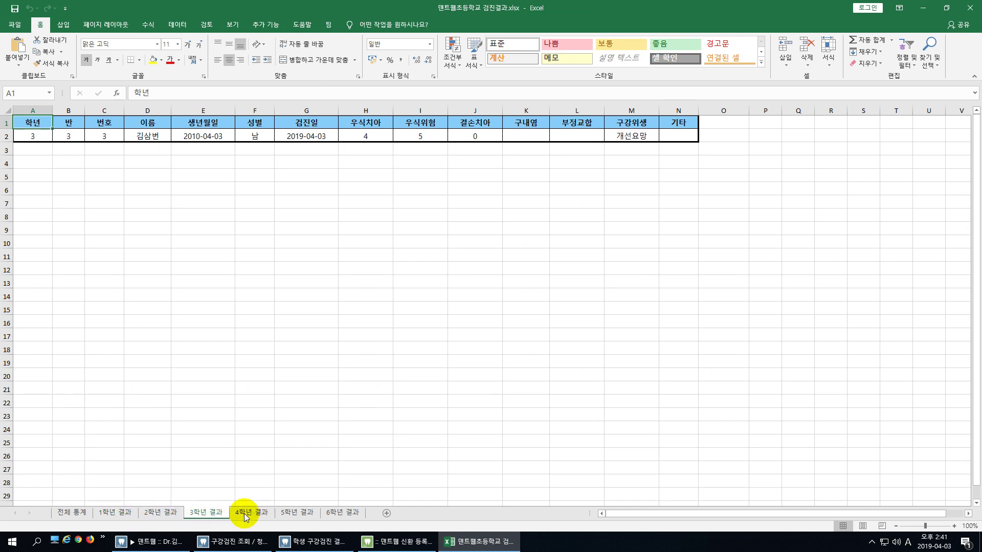
{"action": "left_click", "coordinate": [149, 517]}
{"action": "left_click", "coordinate": [125, 517]}
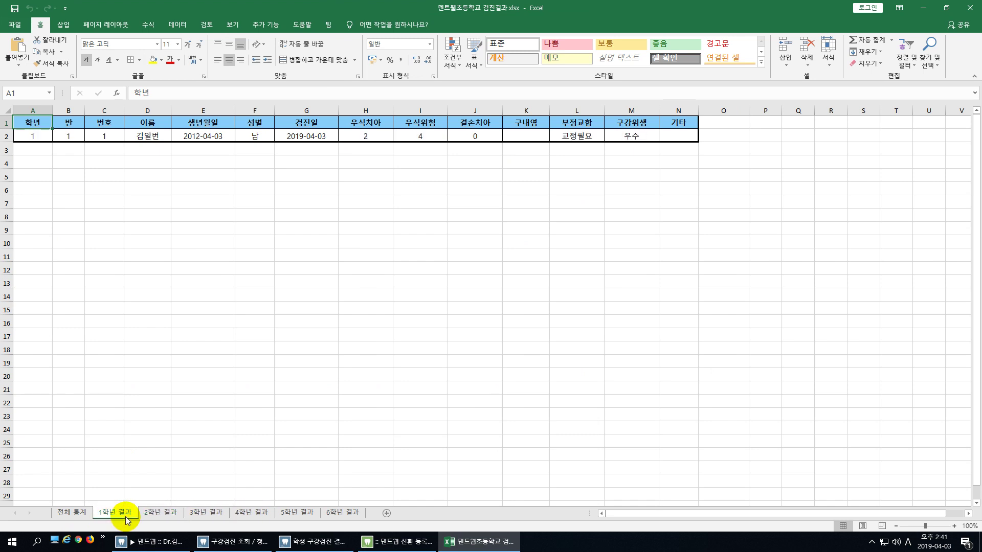
Step: Look through the grade sheets up to 6학년 결과, return to 전체 통계, and close the workbook
{"action": "left_click", "coordinate": [169, 515]}
{"action": "left_click", "coordinate": [211, 514]}
{"action": "left_click", "coordinate": [258, 515]}
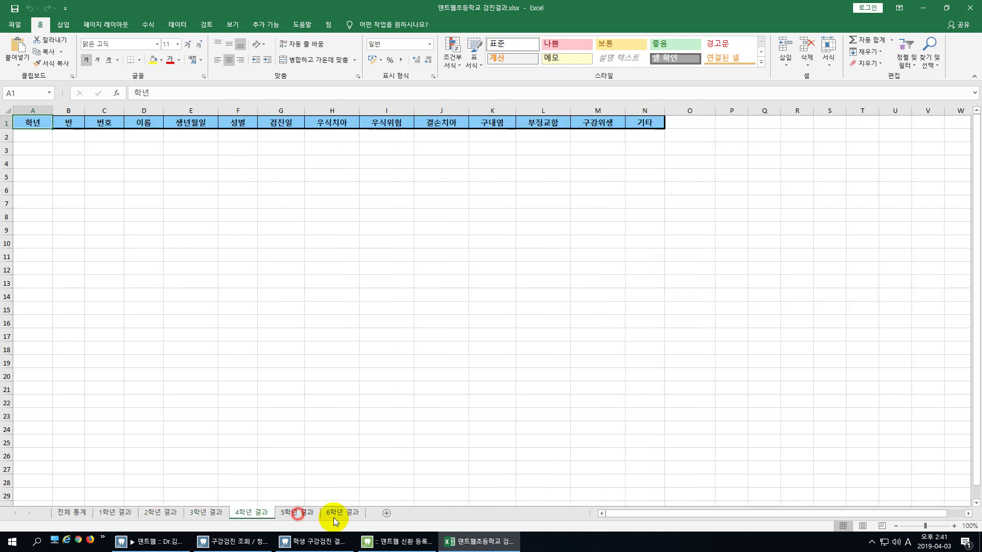
{"action": "left_click", "coordinate": [338, 514]}
{"action": "left_click", "coordinate": [302, 517]}
{"action": "left_click", "coordinate": [252, 515]}
{"action": "left_click", "coordinate": [213, 515]}
{"action": "left_click", "coordinate": [160, 514]}
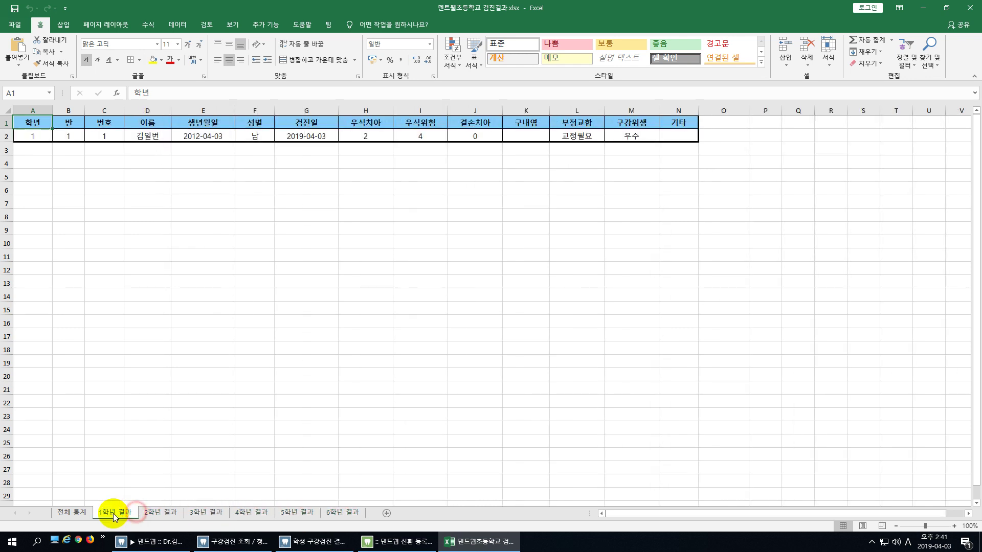
{"action": "left_click", "coordinate": [75, 514]}
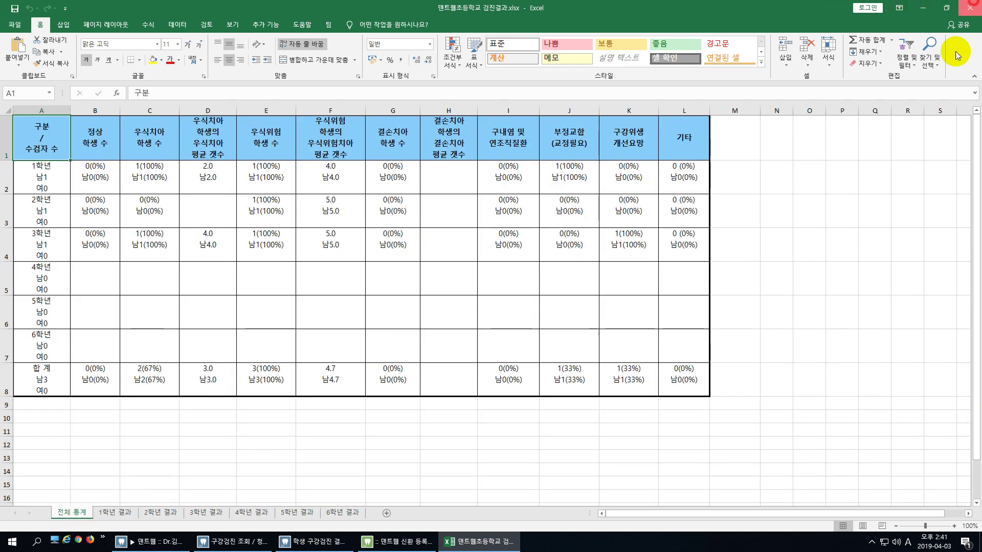
{"action": "left_click", "coordinate": [969, 8]}
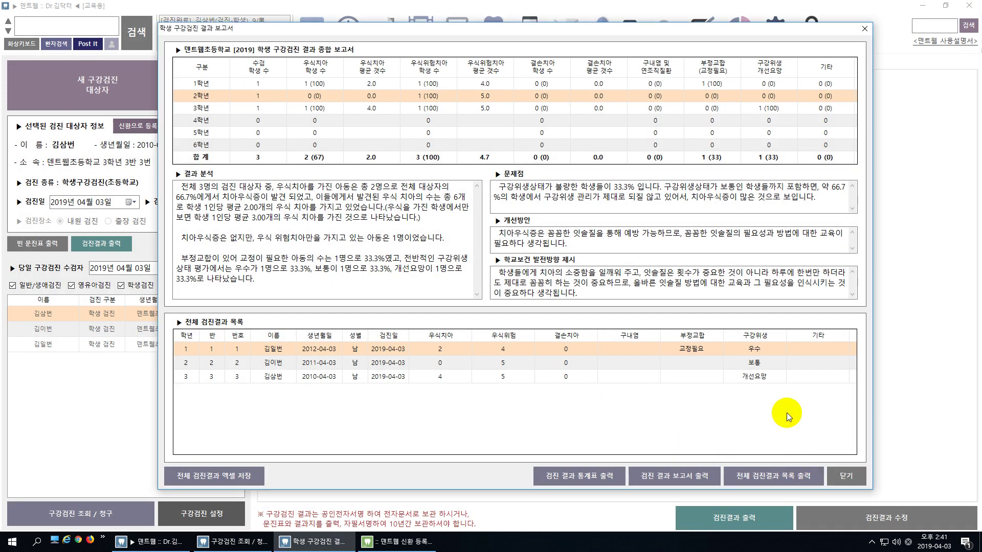
Step: Close the student results report and open the 학생 구강검진 대상자 검색 window for batch-registered students
{"action": "left_click", "coordinate": [857, 478]}
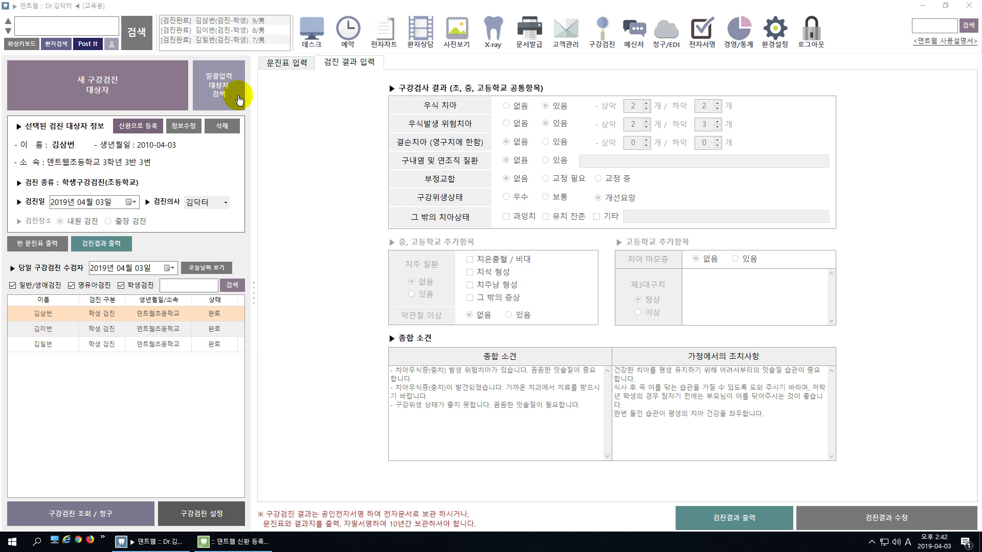
{"action": "left_click", "coordinate": [351, 178]}
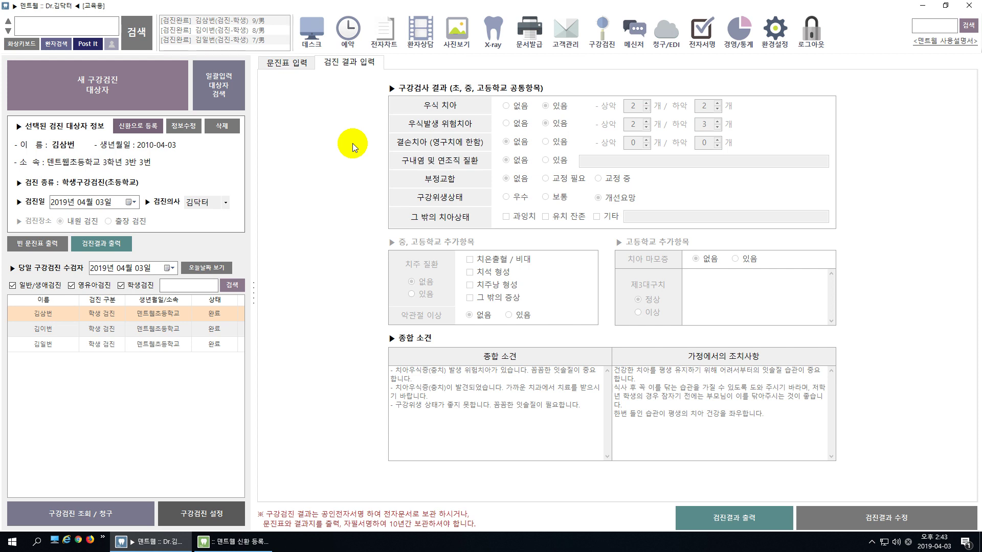
{"action": "left_click", "coordinate": [329, 184]}
{"action": "left_click", "coordinate": [238, 108]}
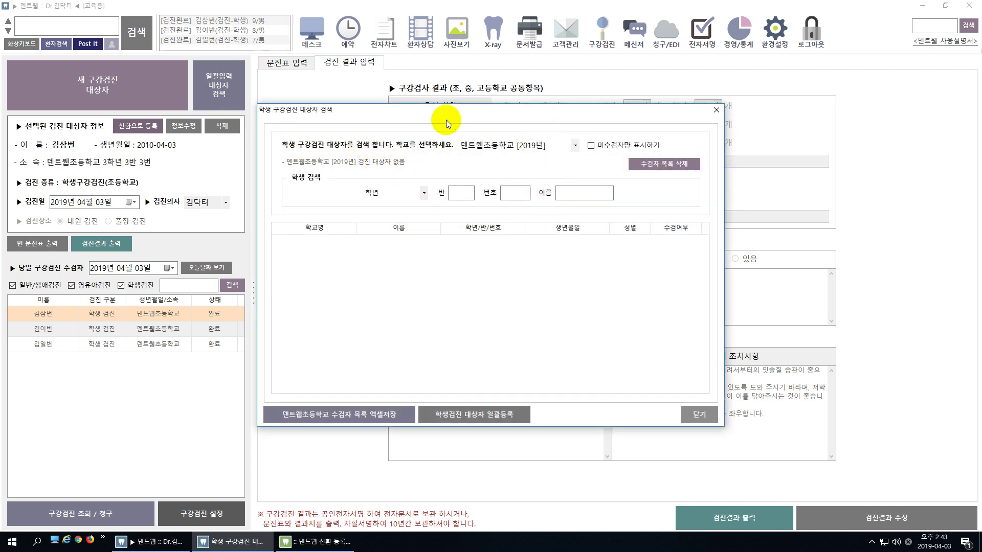
Step: Open the 학생 구강검진 대상자 일괄등록 window, save the example Excel file to the desktop as 학생검진대상자.xlsx, and open it
{"action": "left_click", "coordinate": [500, 319]}
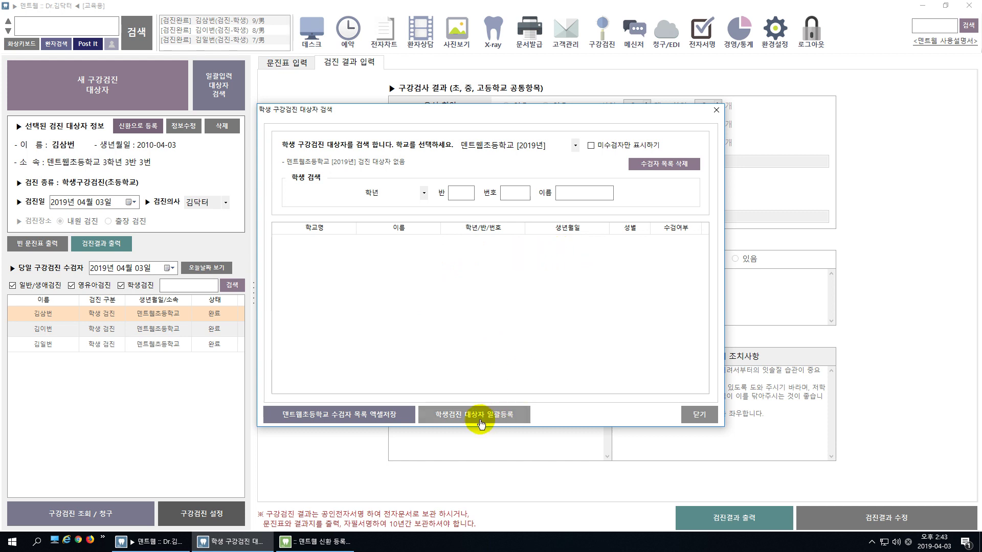
{"action": "left_click", "coordinate": [501, 424]}
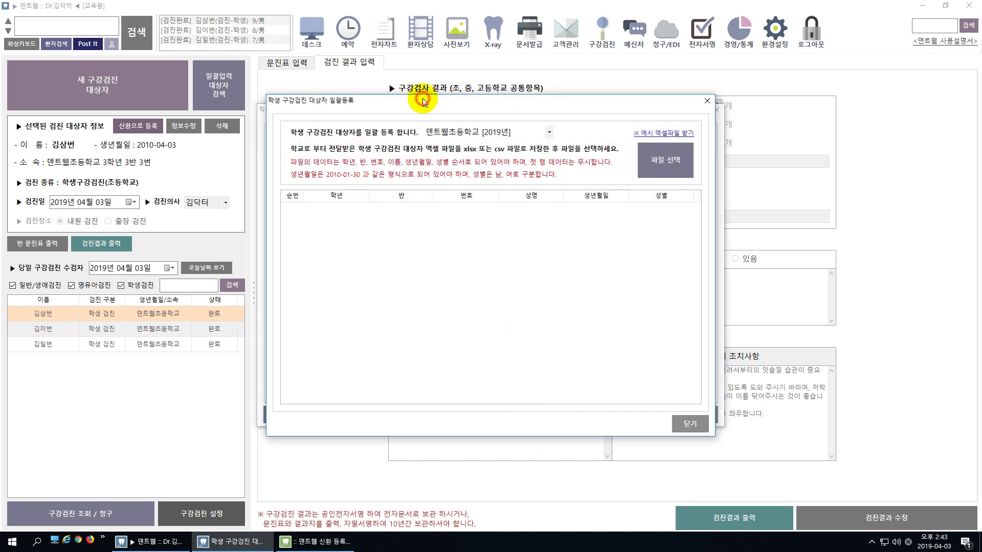
{"action": "mouse_move", "coordinate": [423, 101]}
{"action": "left_mouse_down"}
{"action": "mouse_move", "coordinate": [415, 95]}
{"action": "mouse_move", "coordinate": [430, 97]}
{"action": "left_mouse_up"}
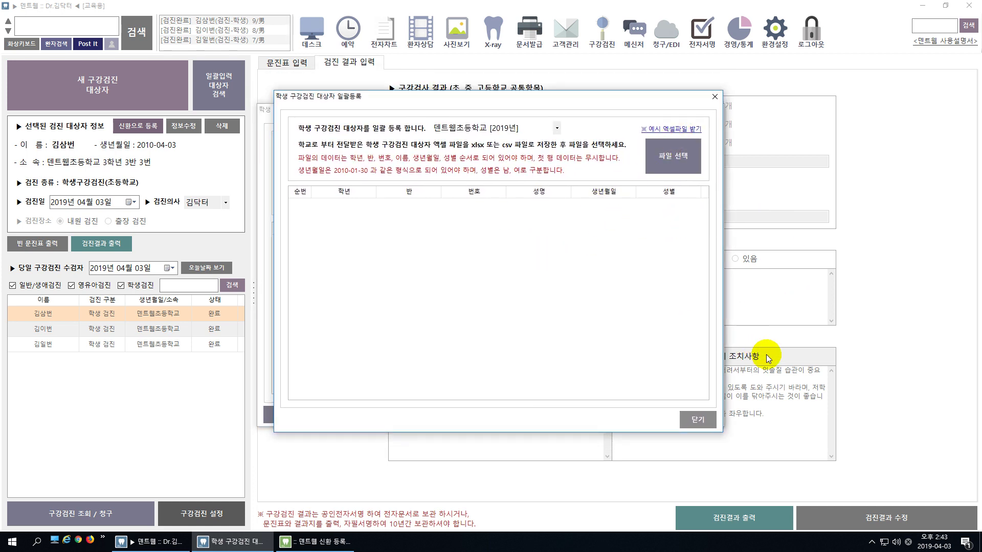
{"action": "left_click", "coordinate": [685, 134]}
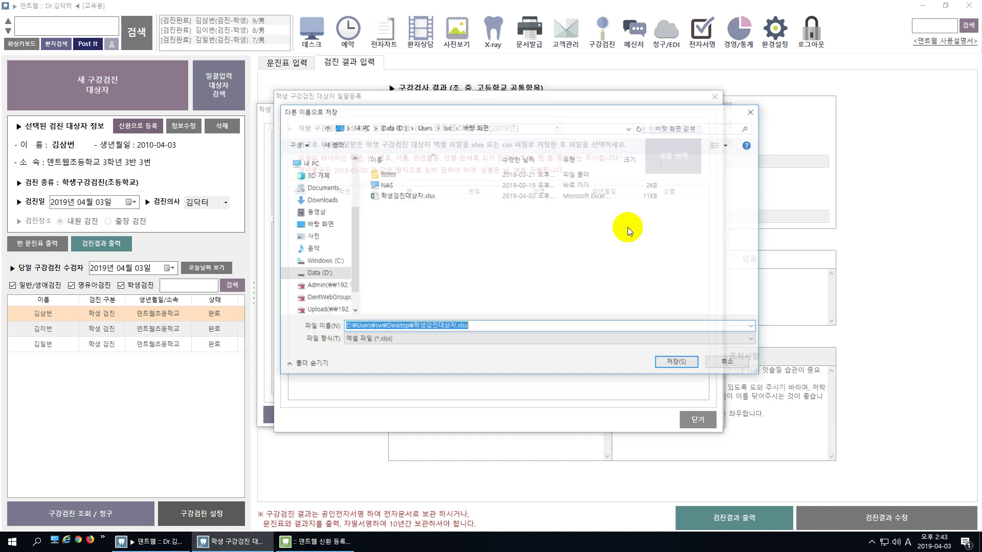
{"action": "left_click", "coordinate": [682, 361]}
{"action": "left_click", "coordinate": [532, 286]}
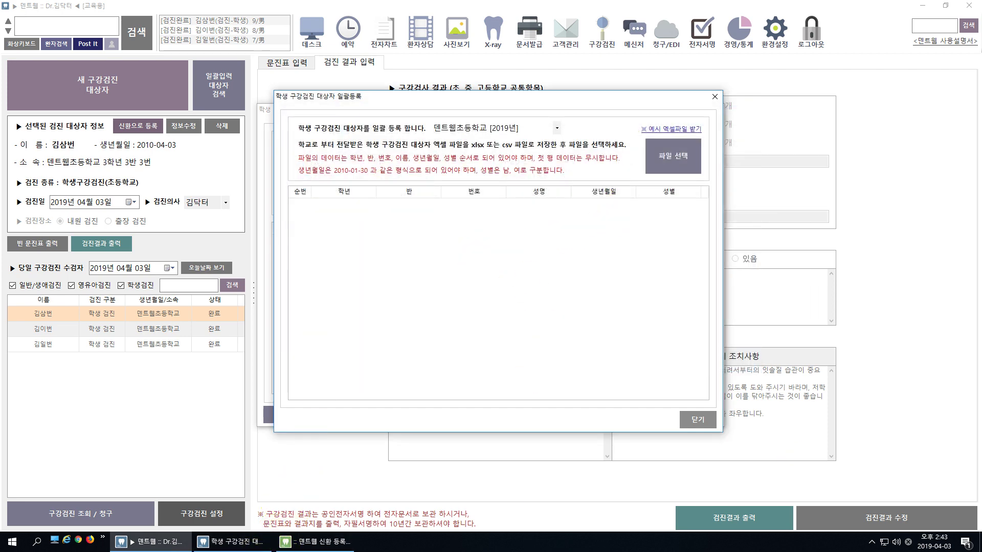
{"action": "key", "text": "super+d"}
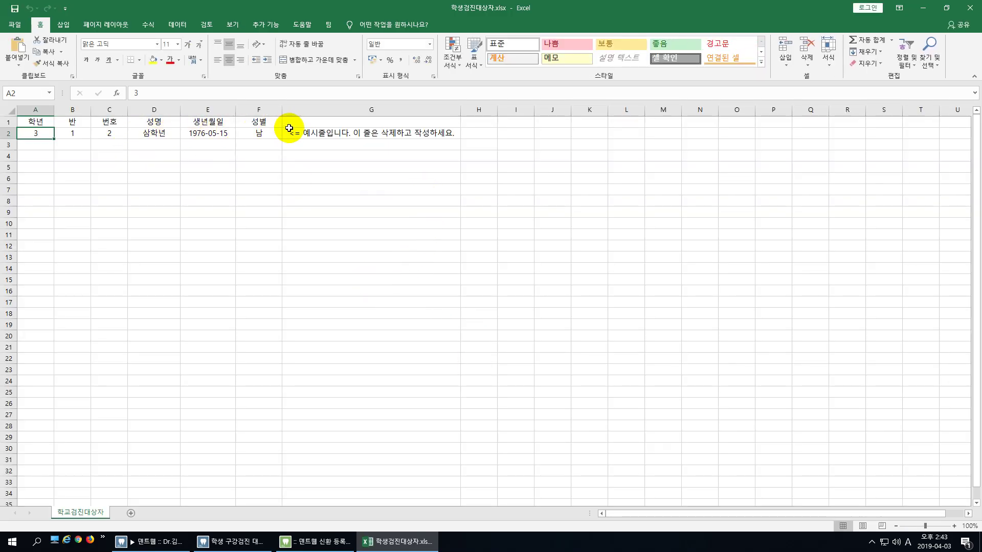
Step: Examine the header row and the example row's 학년, 반, 번호, 성명, 생년월일 and 성별 cells in the template
{"action": "left_click_drag", "start_coordinate": [44, 134], "coordinate": [457, 116]}
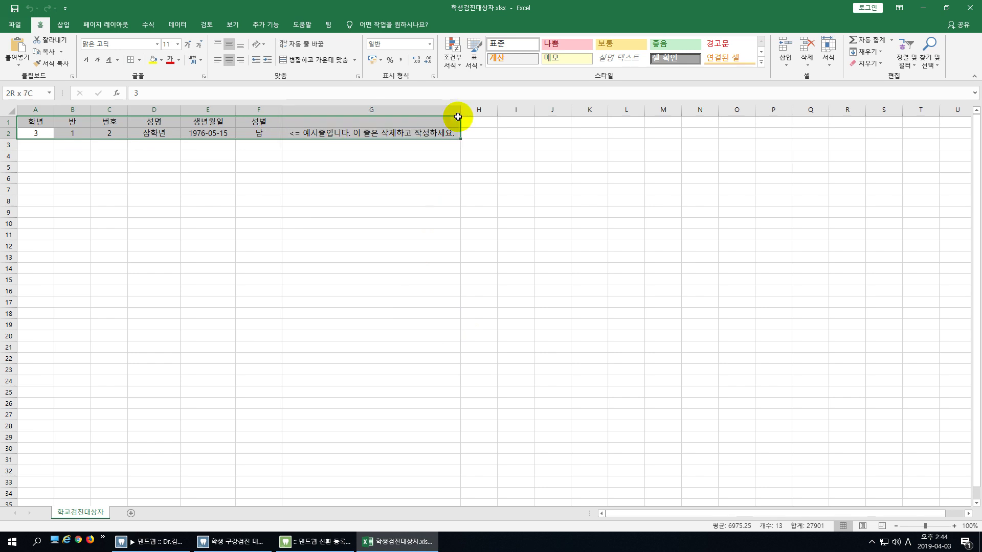
{"action": "left_click", "coordinate": [164, 135]}
{"action": "left_click", "coordinate": [31, 133]}
{"action": "left_click", "coordinate": [115, 132]}
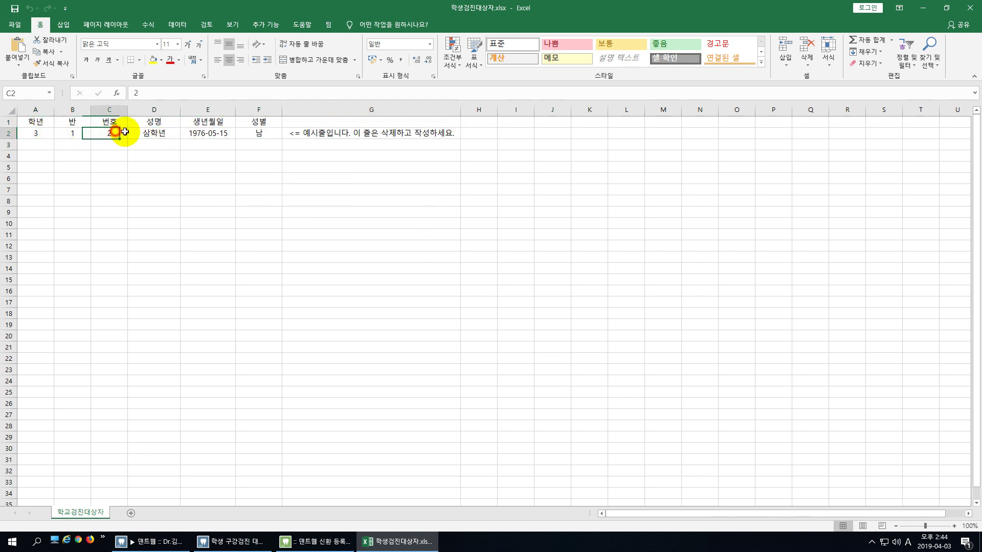
{"action": "left_click", "coordinate": [153, 134]}
{"action": "left_click", "coordinate": [210, 135]}
{"action": "left_click", "coordinate": [258, 134]}
{"action": "left_click_drag", "start_coordinate": [8, 121], "coordinate": [308, 118]}
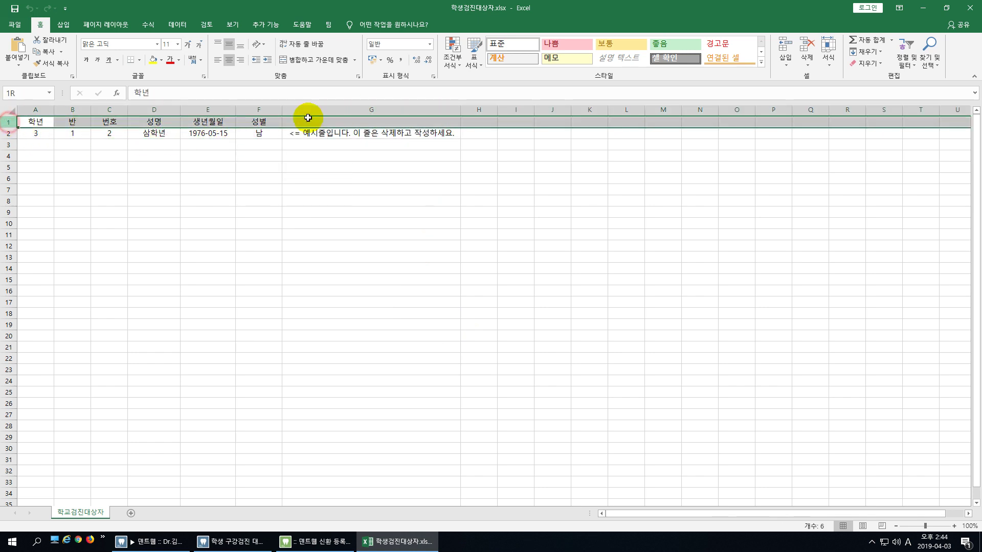
{"action": "left_click", "coordinate": [37, 134]}
{"action": "left_click", "coordinate": [77, 133]}
{"action": "left_click", "coordinate": [51, 135]}
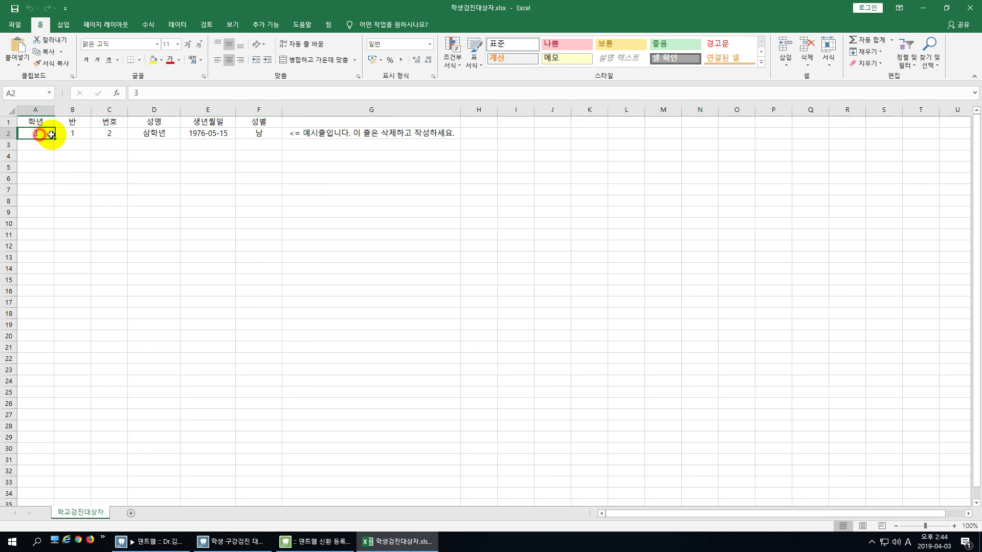
{"action": "left_click", "coordinate": [61, 134]}
{"action": "left_click", "coordinate": [108, 134]}
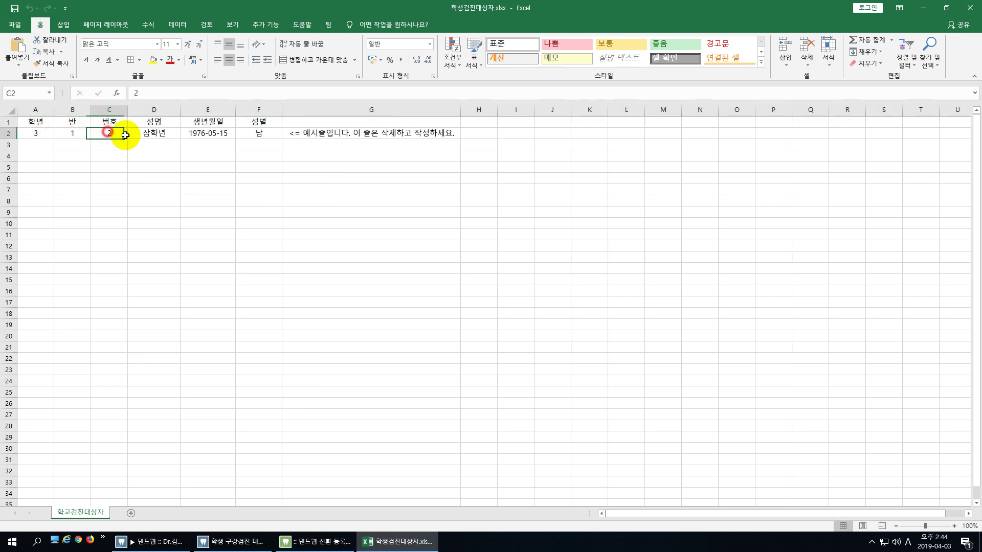
{"action": "left_click", "coordinate": [37, 133]}
{"action": "left_click", "coordinate": [72, 134]}
{"action": "left_click", "coordinate": [108, 134]}
{"action": "left_click", "coordinate": [153, 133]}
{"action": "left_click", "coordinate": [207, 133]}
{"action": "left_click", "coordinate": [259, 133]}
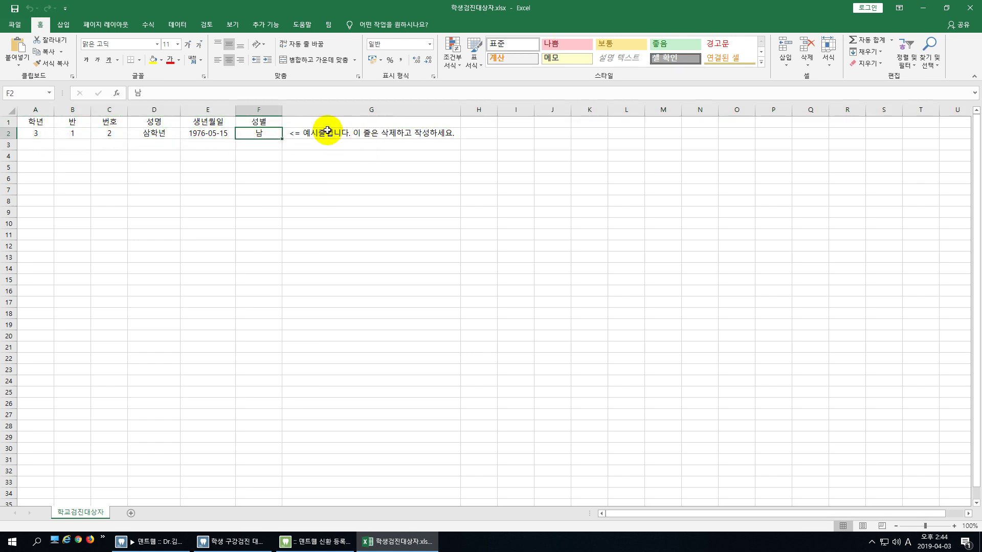
Step: Delete the example note in G2 and set row 2's 학년 to 1, 반 to 2 and 번호 to 3
{"action": "left_click", "coordinate": [327, 132]}
{"action": "key", "text": "Delete"}
{"action": "left_click", "coordinate": [47, 135]}
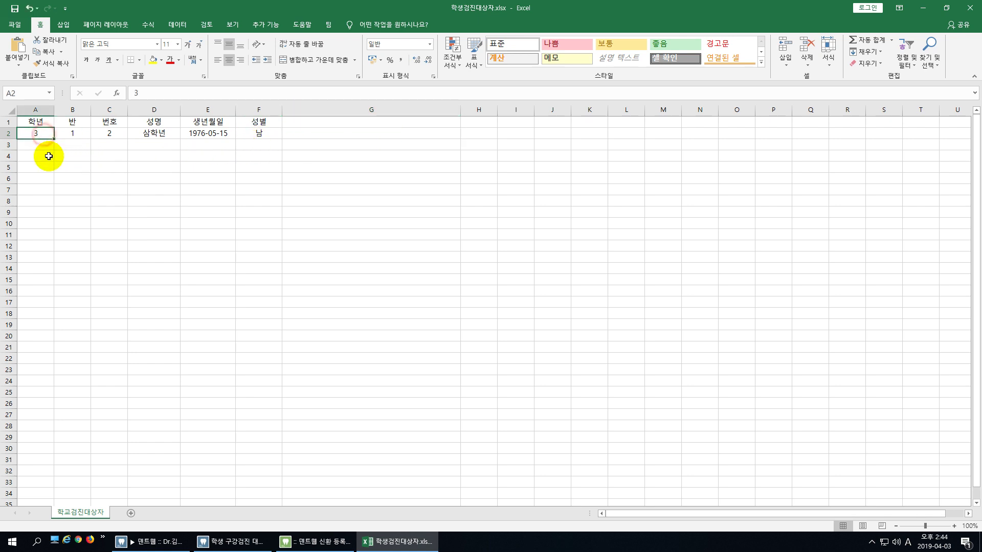
{"action": "type", "text": "1"}
{"action": "left_click", "coordinate": [72, 135]}
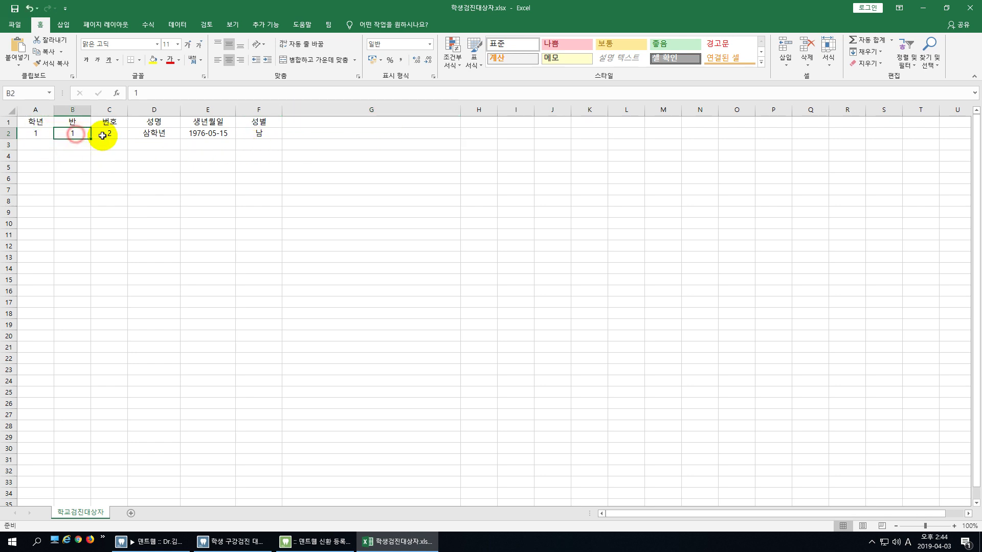
{"action": "type", "text": "2"}
{"action": "left_click", "coordinate": [102, 134]}
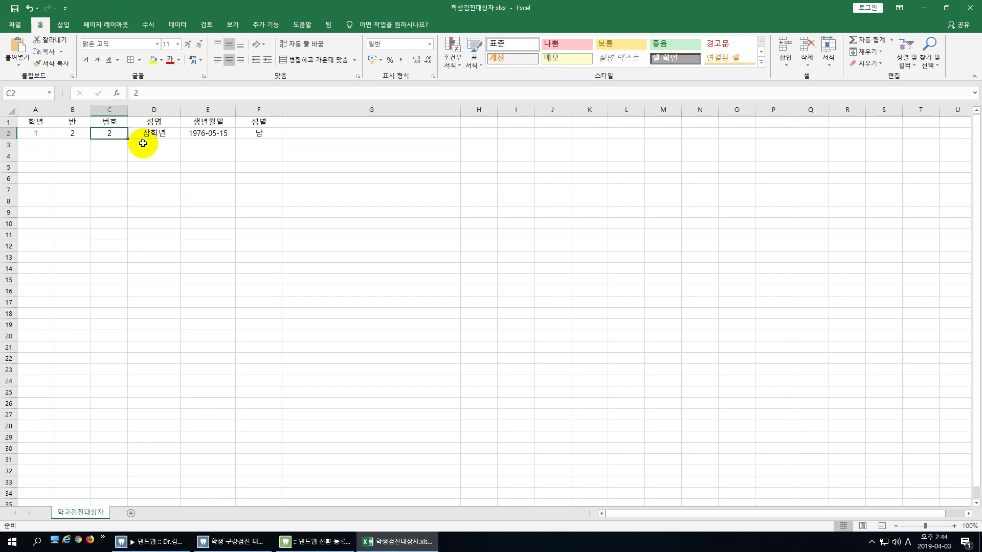
{"action": "type", "text": "3"}
Step: Replace the 성명 and 생년월일 in row 2 with the first student's name and date of birth
{"action": "left_click", "coordinate": [165, 135]}
{"action": "type", "text": "r"}
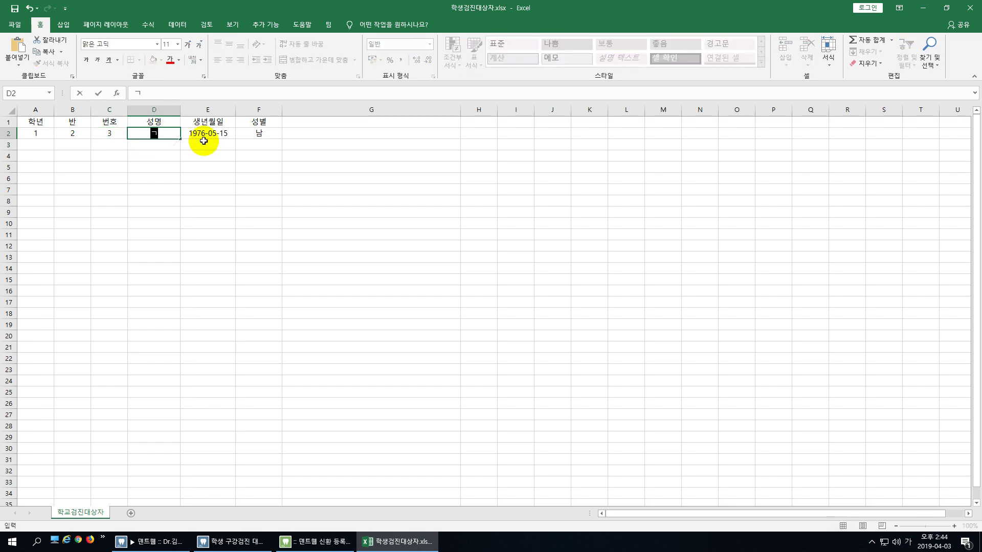
{"action": "type", "text": "laepsxm"}
{"action": "left_click", "coordinate": [204, 140]}
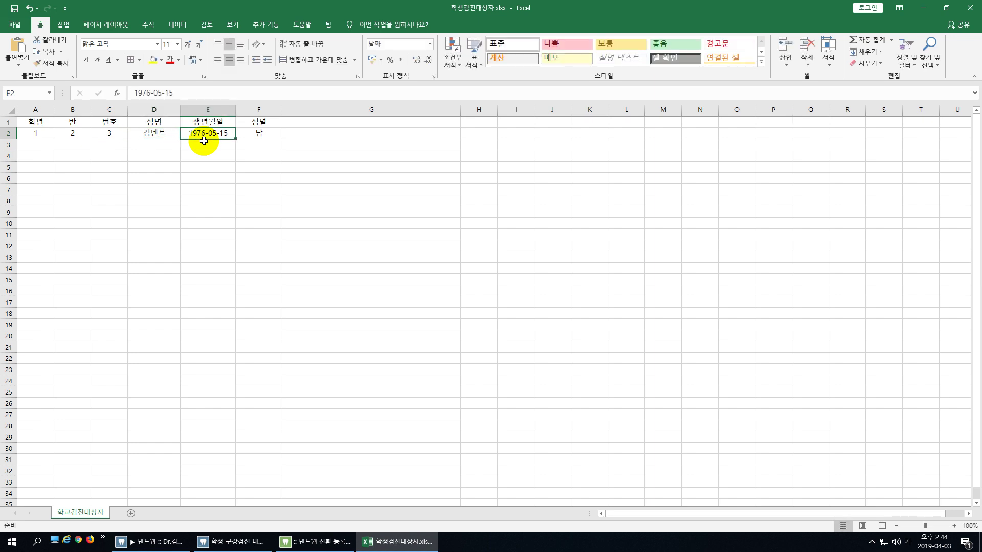
{"action": "type", "text": "2012-01"}
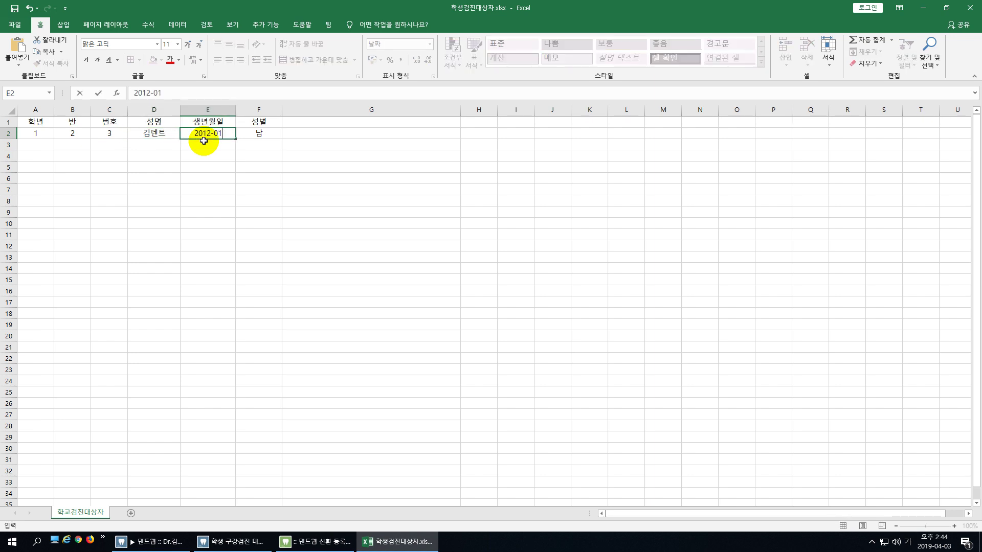
{"action": "type", "text": "-01"}
Step: Start a second student in row 3 with 학년 1, 반 3 and 번호 4
{"action": "left_click", "coordinate": [39, 145]}
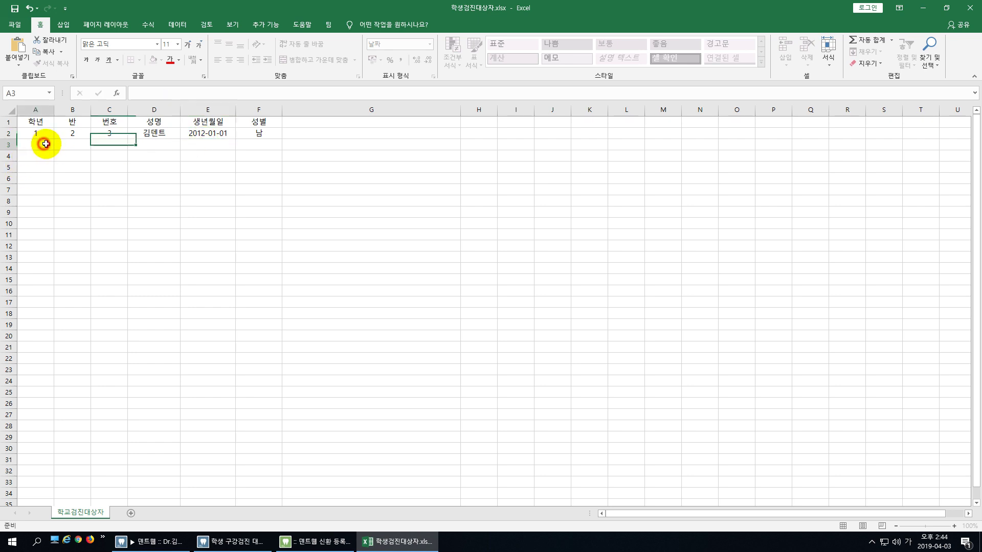
{"action": "type", "text": "1"}
{"action": "left_click", "coordinate": [76, 146]}
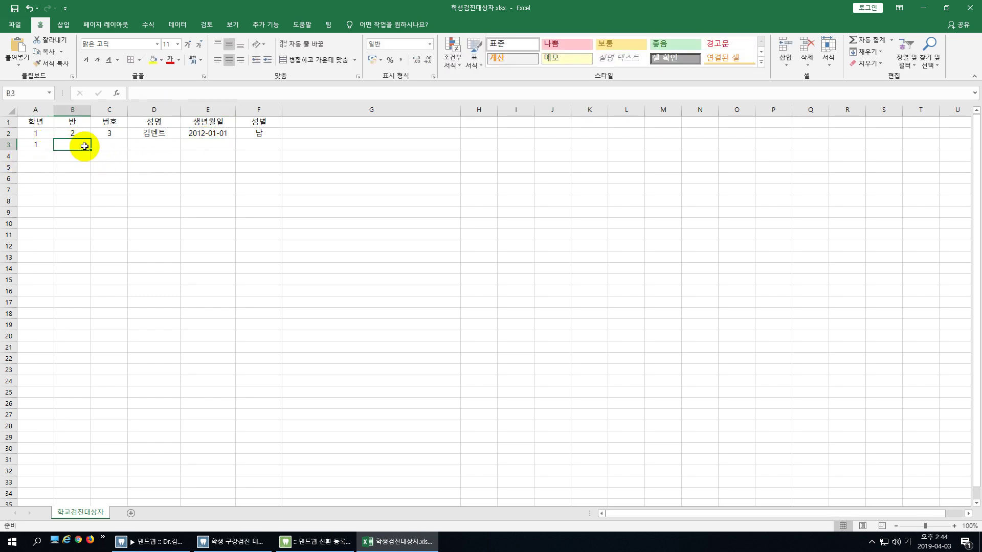
{"action": "type", "text": "3"}
{"action": "left_click", "coordinate": [81, 144]}
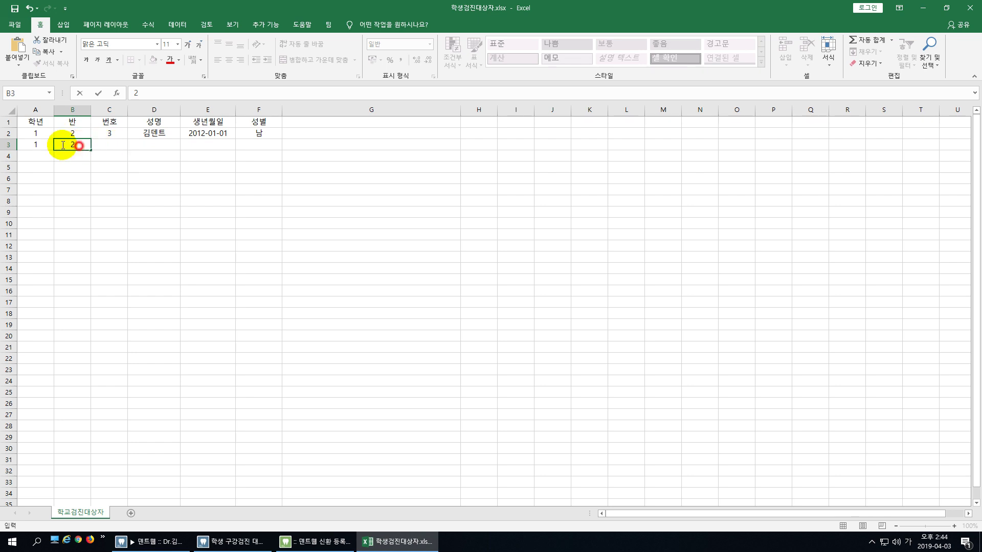
{"action": "left_click", "coordinate": [117, 142]}
{"action": "type", "text": "4"}
Step: Complete row 3 with the second student's name and date of birth, and set 성별 to 여
{"action": "left_click", "coordinate": [172, 144]}
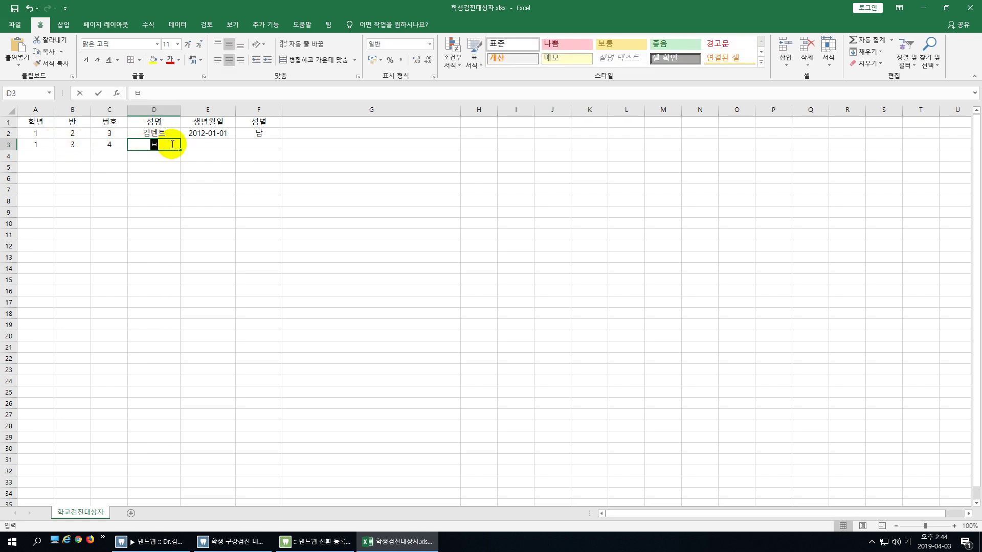
{"action": "type", "text": "박덴트"}
{"action": "left_click", "coordinate": [217, 144]}
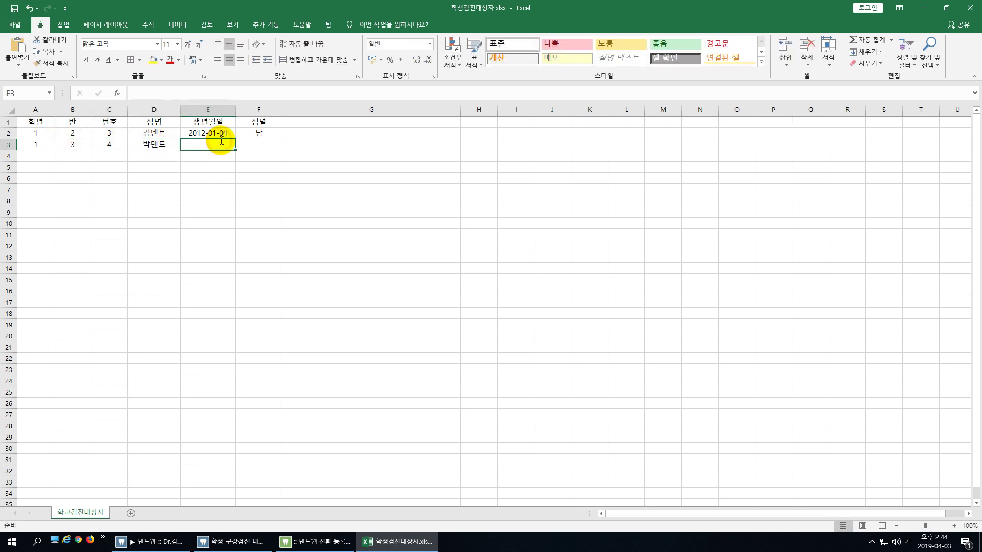
{"action": "type", "text": "2012-01-02"}
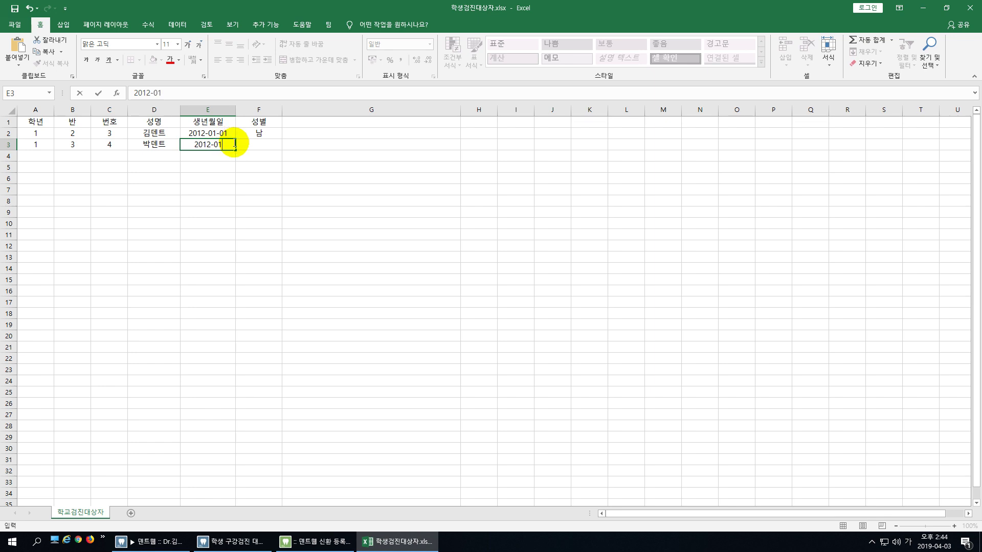
{"action": "left_click", "coordinate": [259, 144]}
{"action": "type", "text": "여"}
{"action": "key", "text": "Return"}
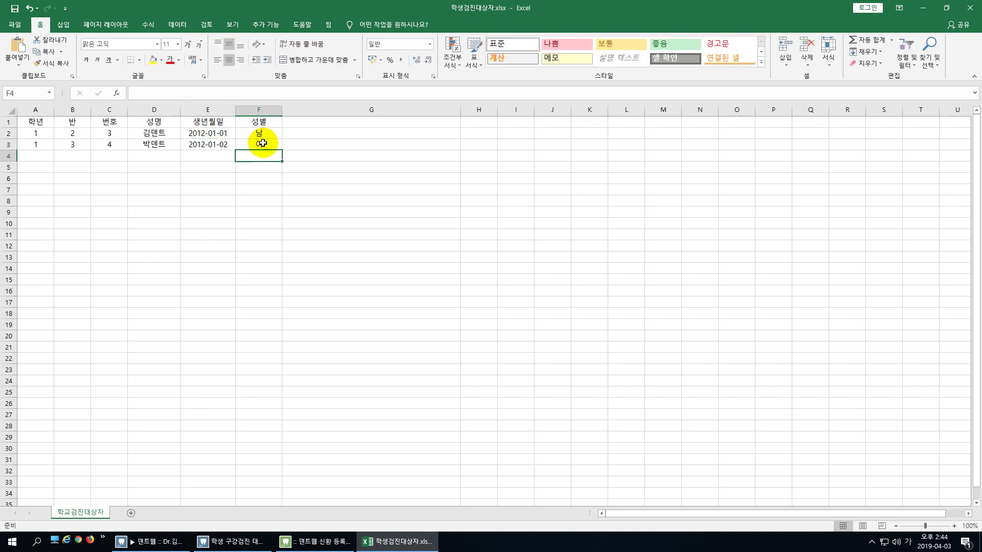
Step: Save the completed student list workbook and close it
{"action": "left_click", "coordinate": [11, 9]}
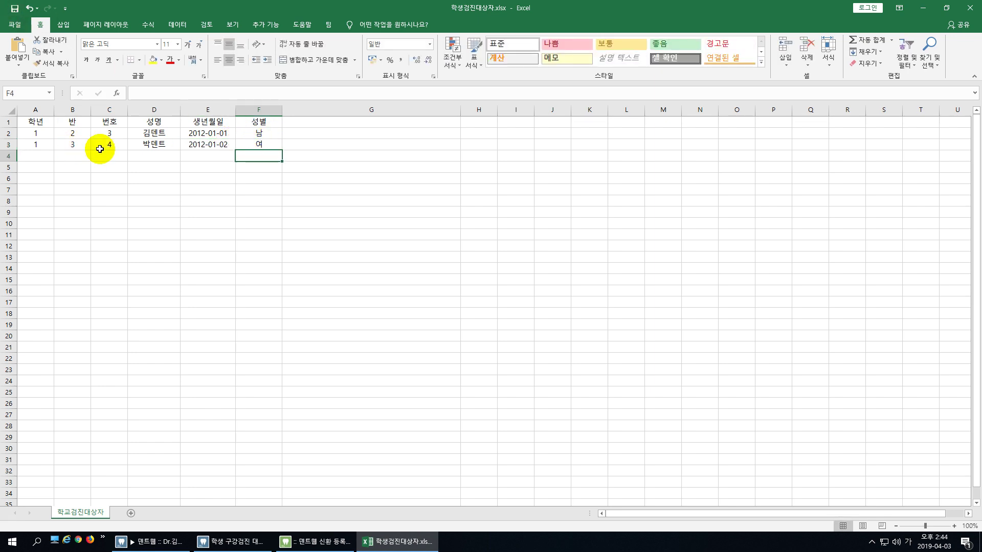
{"action": "left_click_drag", "start_coordinate": [322, 179], "coordinate": [154, 122]}
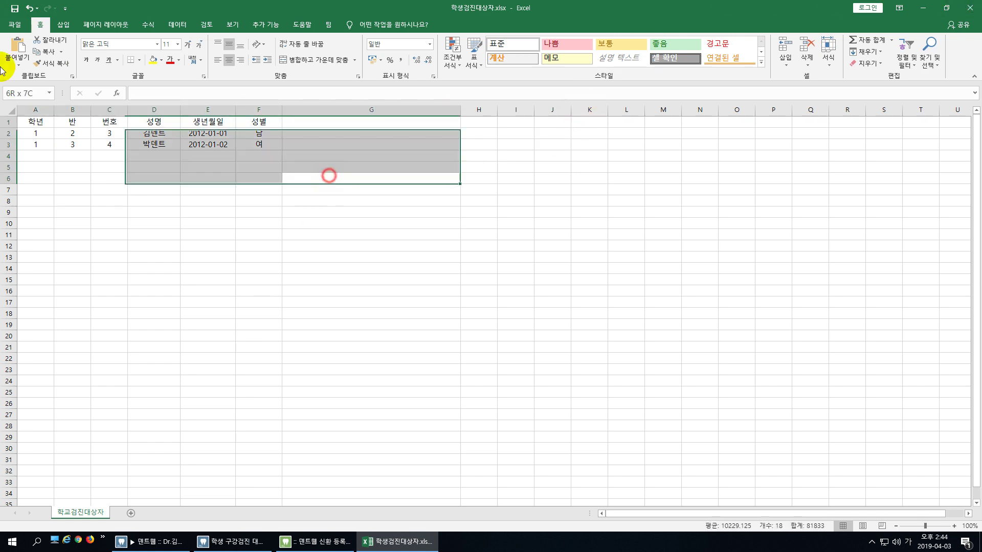
{"action": "left_click", "coordinate": [502, 282]}
{"action": "left_click", "coordinate": [970, 8]}
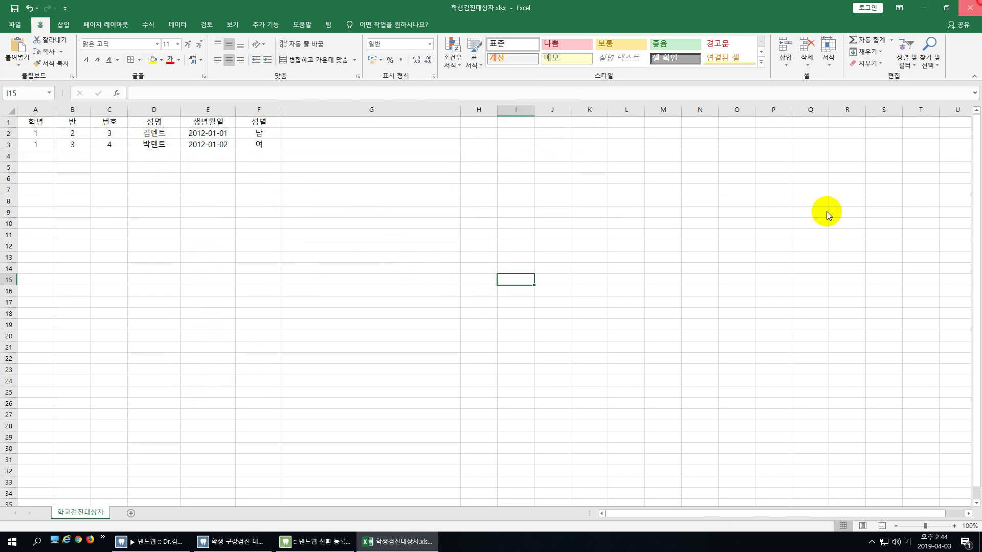
Step: Load 학생검진대상자.xlsx from the desktop to batch-register the students for 덴트웹초등학교 [2019년], and close both examinee windows
{"action": "left_click", "coordinate": [683, 160]}
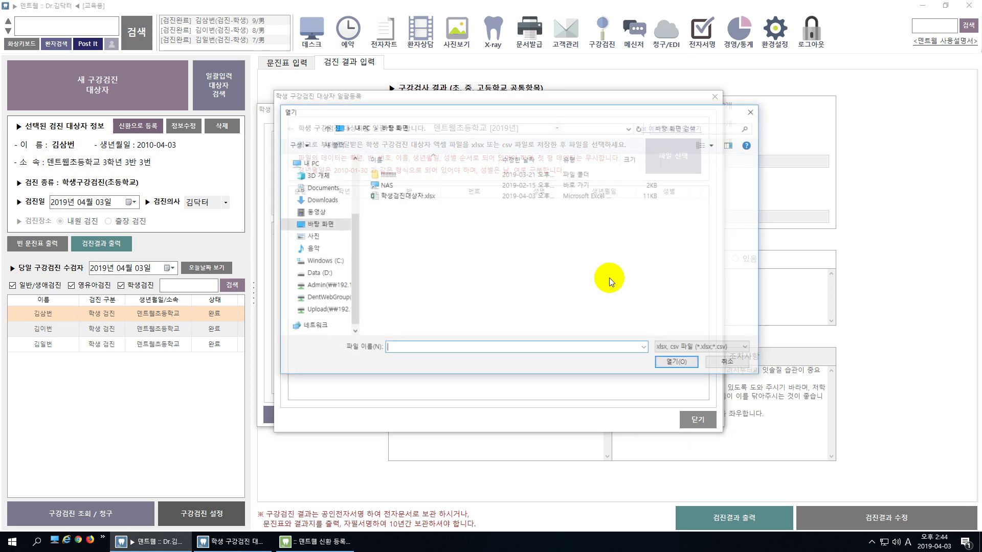
{"action": "double_click", "coordinate": [433, 203]}
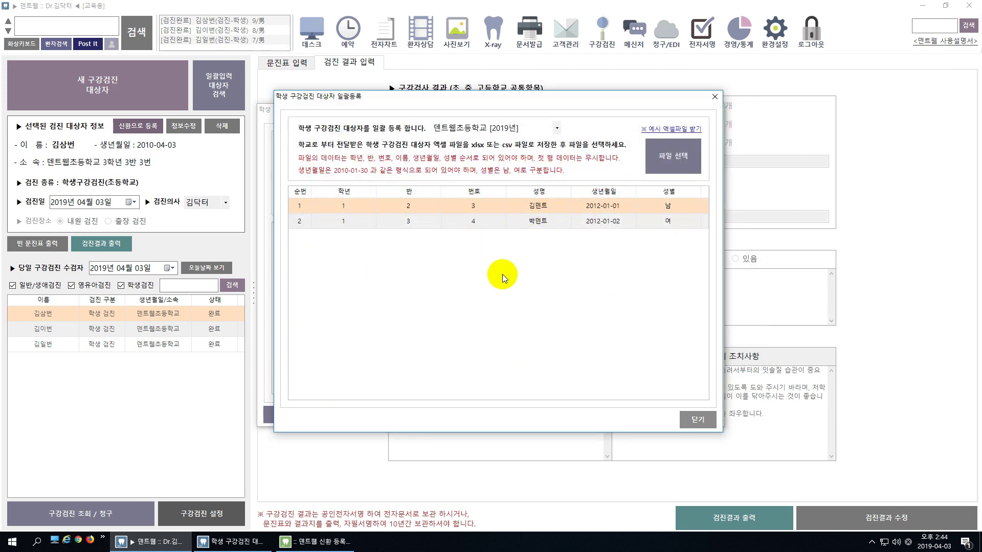
{"action": "left_click", "coordinate": [697, 424]}
{"action": "left_click", "coordinate": [699, 412]}
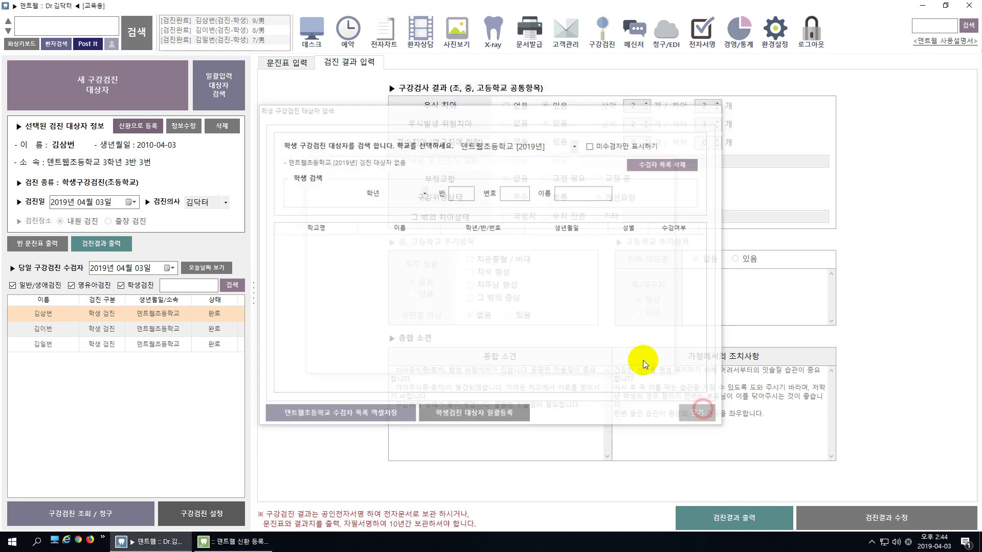
Step: Search the batch-registered examinees of 덴트웹초등학교 [2019년] and register the 1학년 2반 3번 student for today's student exam
{"action": "left_click", "coordinate": [239, 91]}
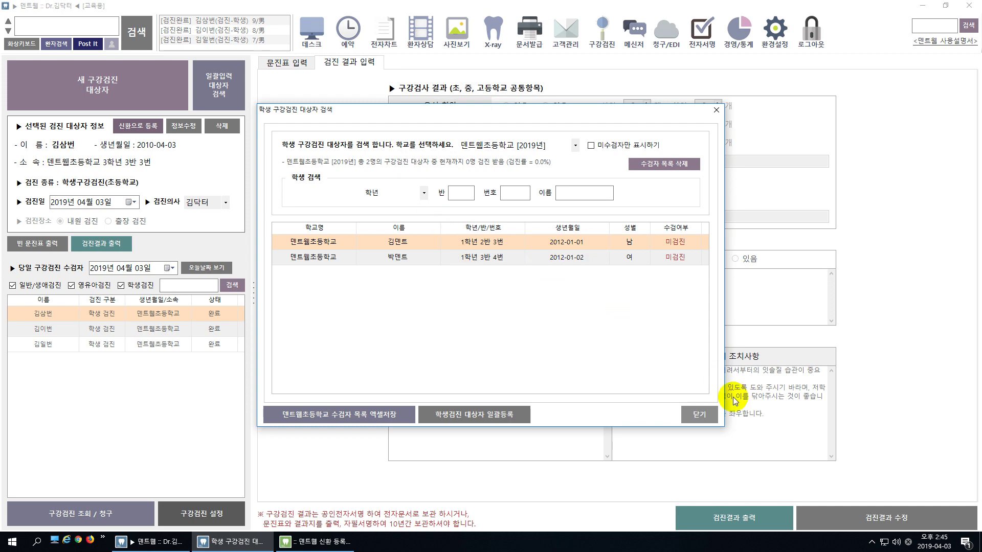
{"action": "left_click", "coordinate": [701, 415]}
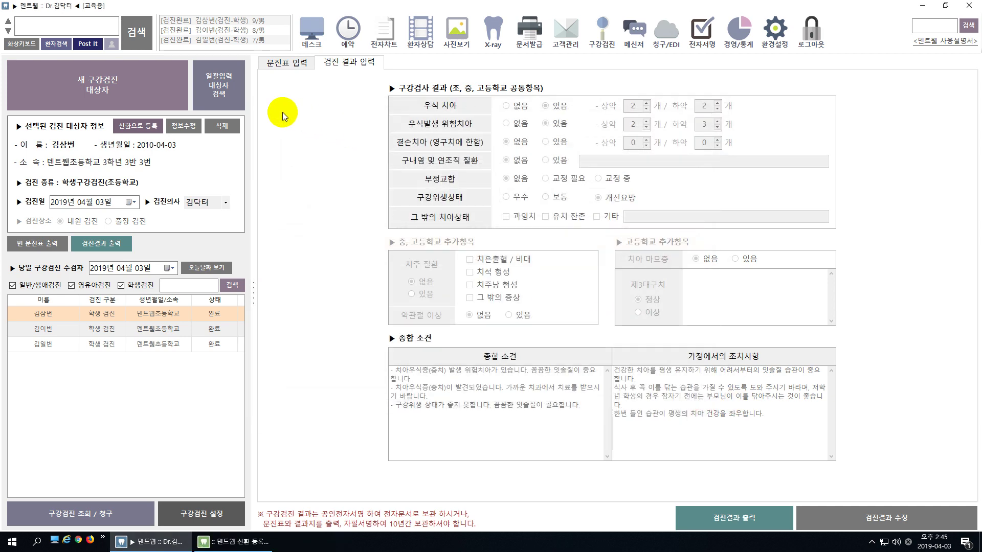
{"action": "left_click", "coordinate": [238, 106]}
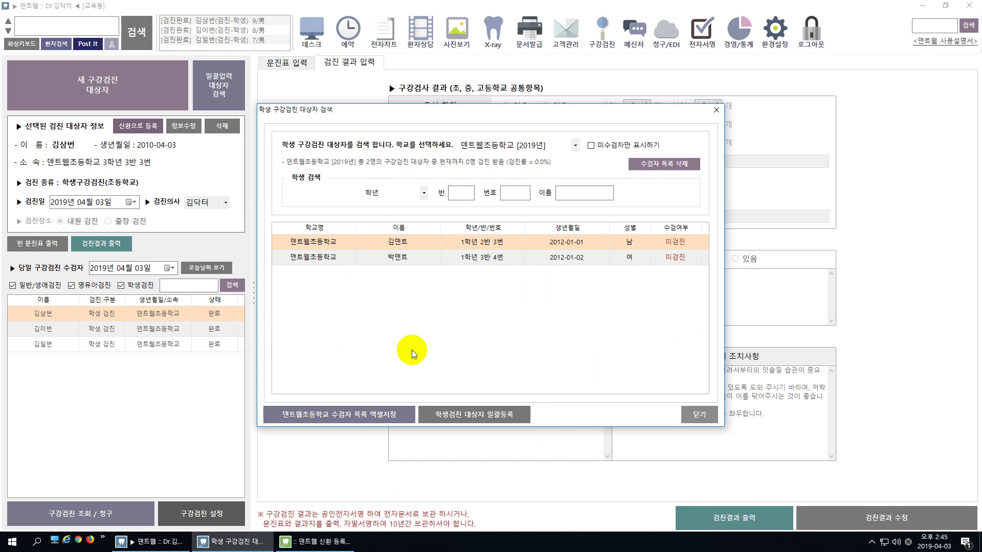
{"action": "double_click", "coordinate": [489, 241]}
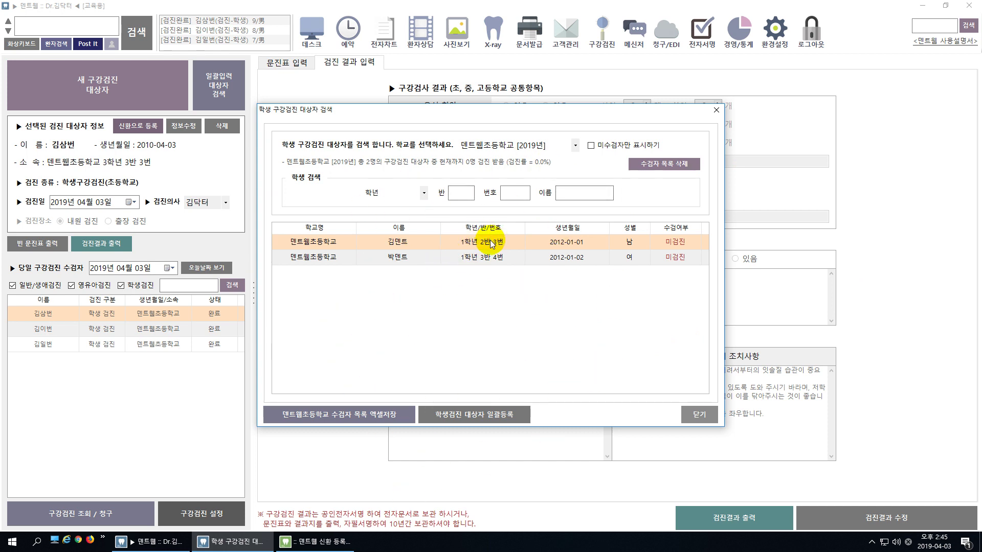
{"action": "left_click", "coordinate": [535, 301]}
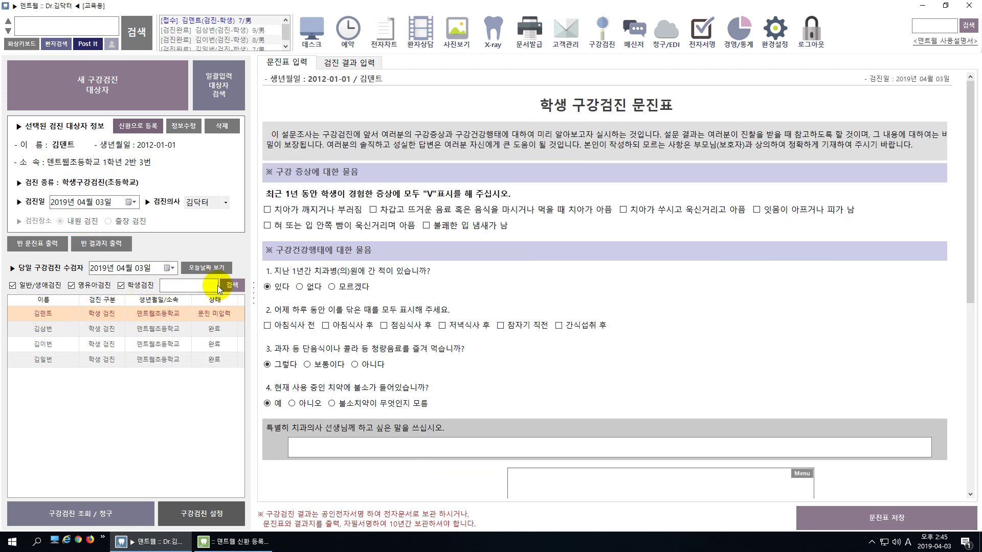
Step: Open Paint with mspaint, enlarge the blank canvas to 659 × 425 px, and place the window beside the examinee list
{"action": "key", "text": "super+r"}
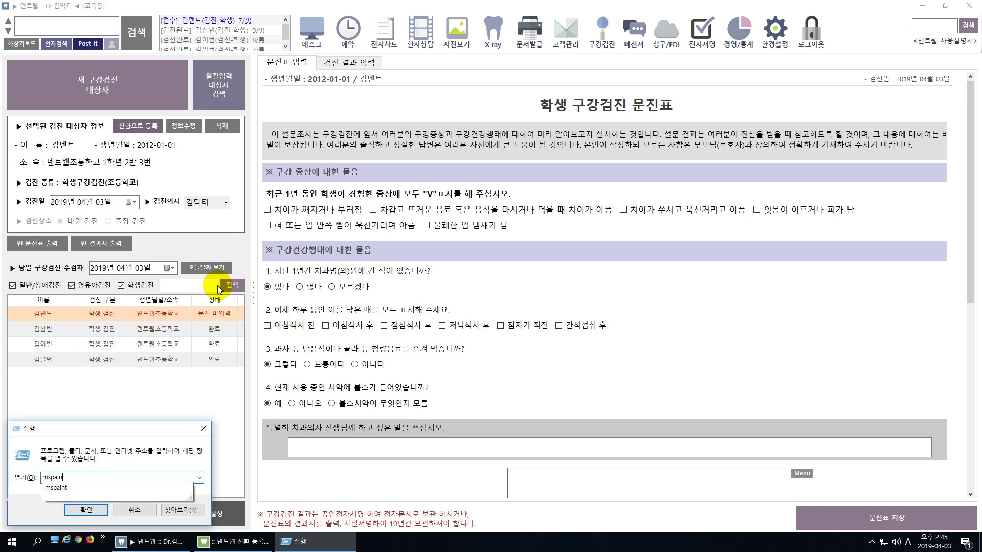
{"action": "key", "text": "Return"}
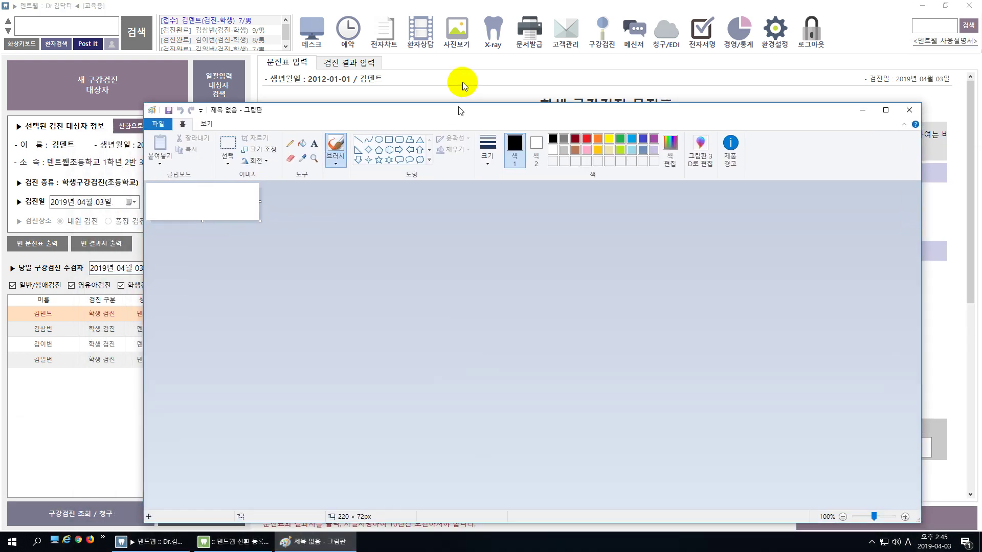
{"action": "left_click_drag", "start_coordinate": [378, 79], "coordinate": [553, 77]}
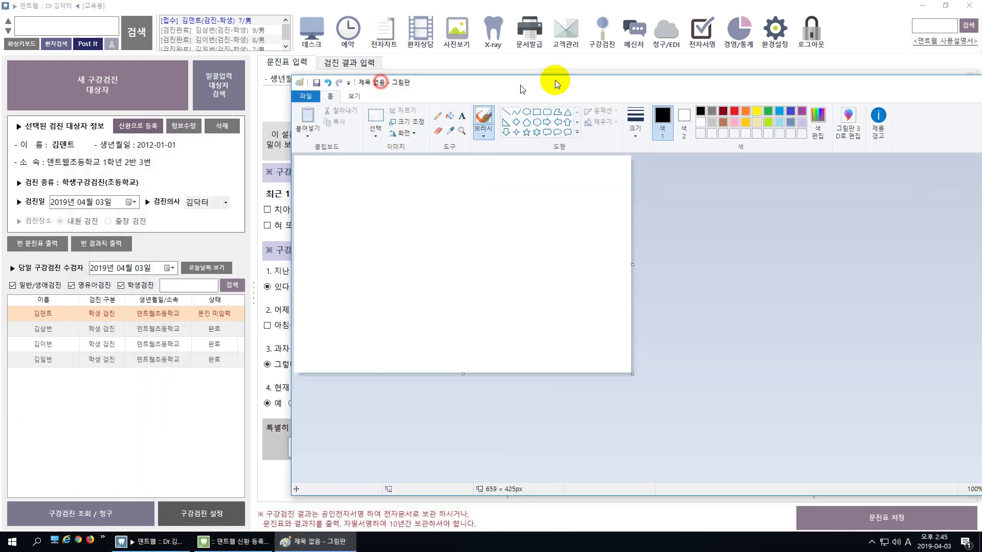
Step: Sketch a black box with a check mark on the canvas and a taller empty box to its right
{"action": "left_click_drag", "start_coordinate": [374, 182], "coordinate": [349, 183]}
{"action": "mouse_move", "coordinate": [349, 234]}
{"action": "left_mouse_down"}
{"action": "mouse_move", "coordinate": [423, 251]}
{"action": "mouse_move", "coordinate": [427, 193]}
{"action": "mouse_move", "coordinate": [374, 179]}
{"action": "left_mouse_up"}
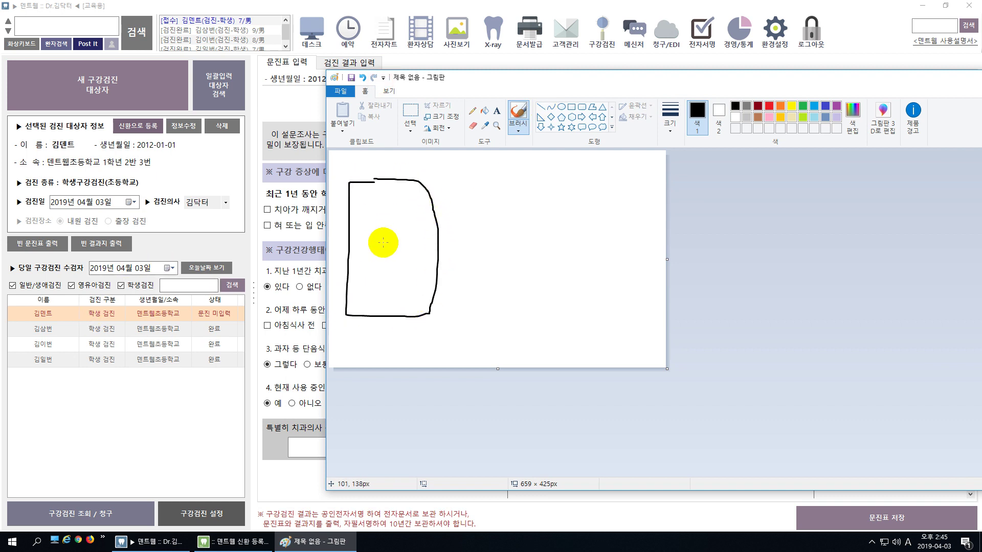
{"action": "left_click_drag", "start_coordinate": [367, 230], "coordinate": [383, 226]}
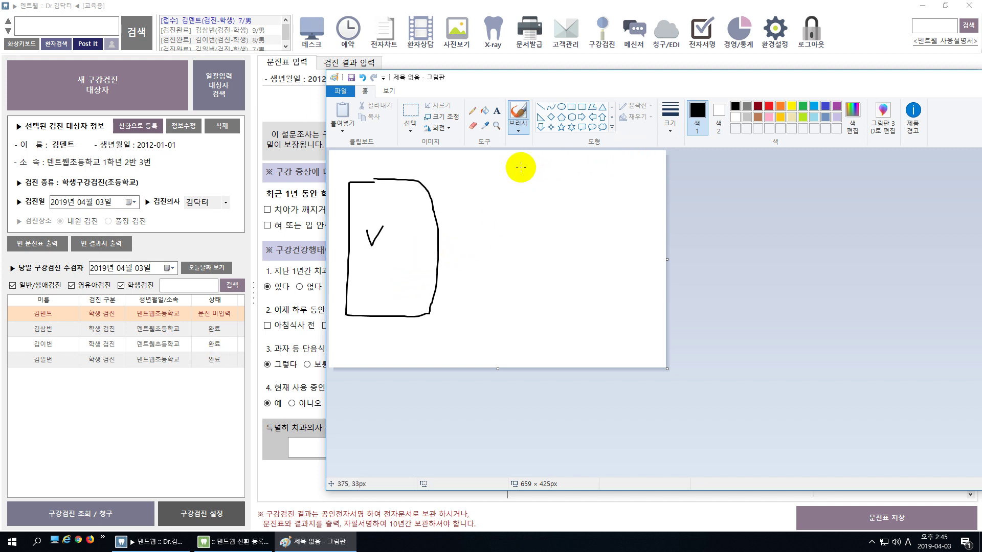
{"action": "mouse_move", "coordinate": [510, 165]}
{"action": "left_mouse_down"}
{"action": "mouse_move", "coordinate": [511, 340]}
{"action": "mouse_move", "coordinate": [634, 355]}
{"action": "mouse_move", "coordinate": [607, 164]}
{"action": "mouse_move", "coordinate": [511, 162]}
{"action": "left_mouse_up"}
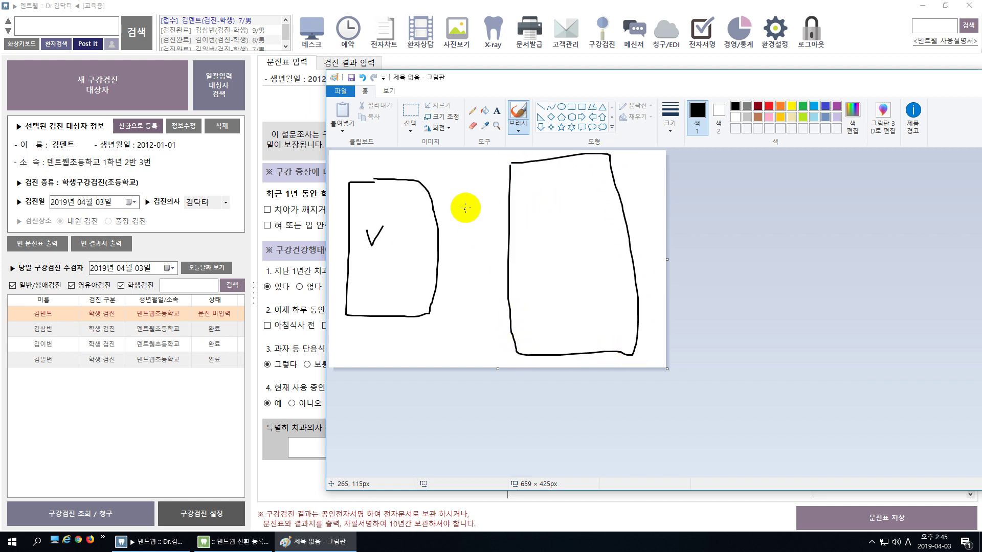
{"action": "left_click", "coordinate": [235, 105]}
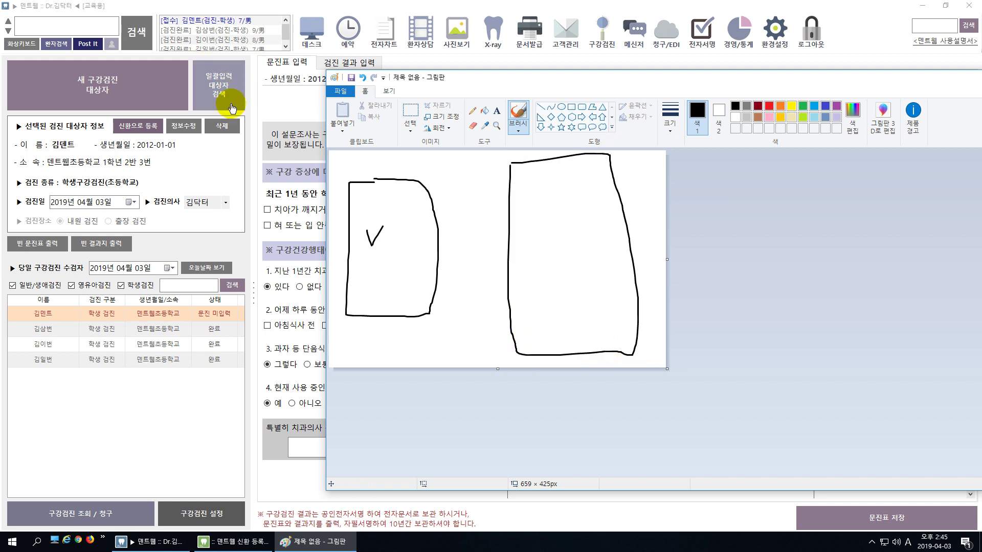
Step: Draw four horizontal black lines across the taller box to represent list rows
{"action": "left_click_drag", "start_coordinate": [542, 188], "coordinate": [614, 188]}
{"action": "left_click_drag", "start_coordinate": [552, 215], "coordinate": [641, 214]}
{"action": "left_click_drag", "start_coordinate": [570, 256], "coordinate": [658, 256]}
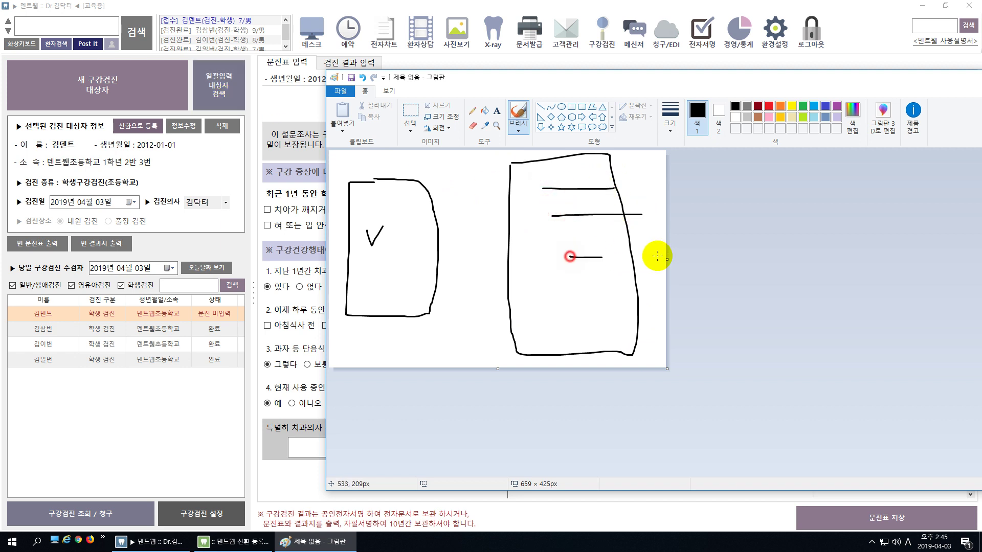
{"action": "left_click_drag", "start_coordinate": [577, 298], "coordinate": [675, 291]}
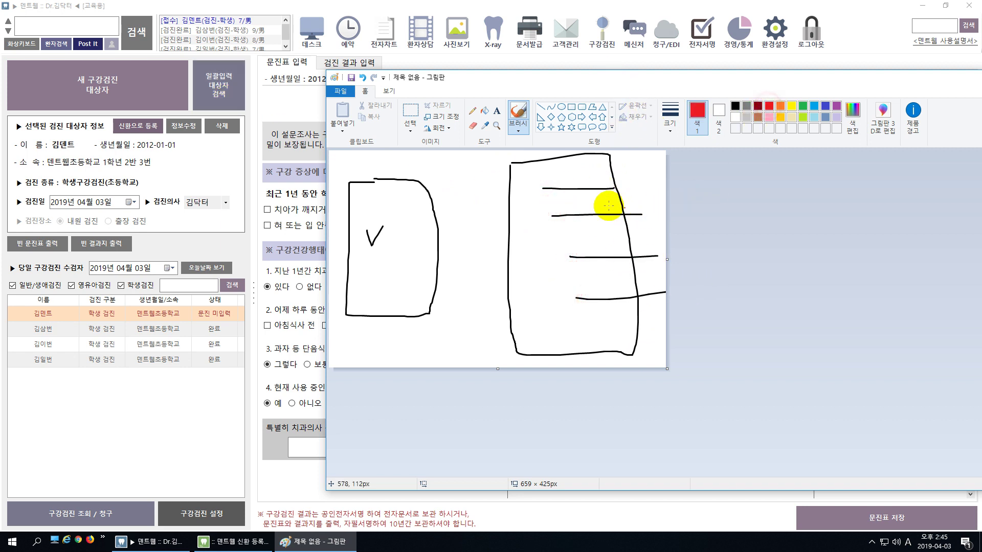
Step: In red, mark the second row, frame the third row, and draw arrows linking both rows to the smaller box
{"action": "left_click_drag", "start_coordinate": [548, 208], "coordinate": [561, 211]}
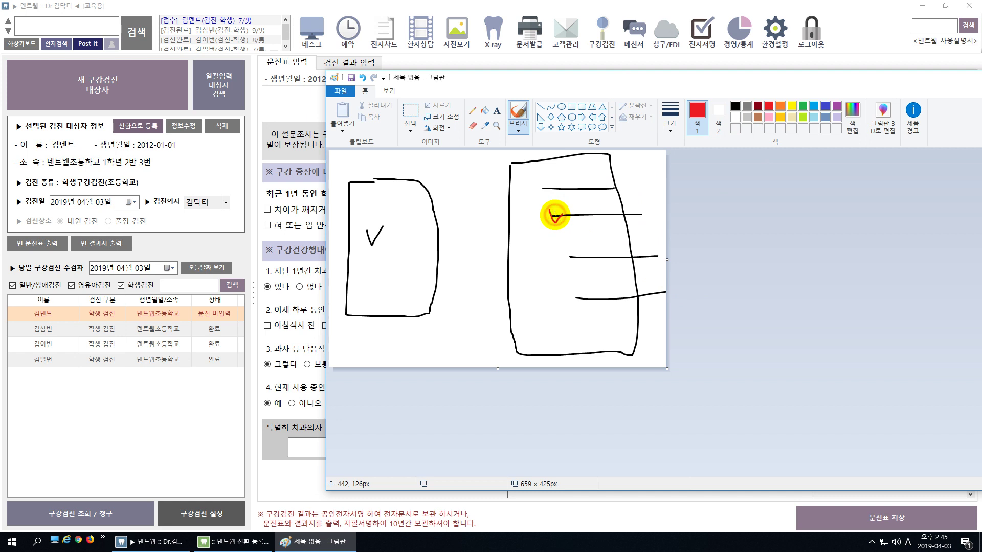
{"action": "mouse_move", "coordinate": [560, 208]}
{"action": "left_mouse_down"}
{"action": "mouse_move", "coordinate": [545, 217]}
{"action": "mouse_move", "coordinate": [416, 193]}
{"action": "mouse_move", "coordinate": [413, 213]}
{"action": "mouse_move", "coordinate": [452, 199]}
{"action": "left_mouse_up"}
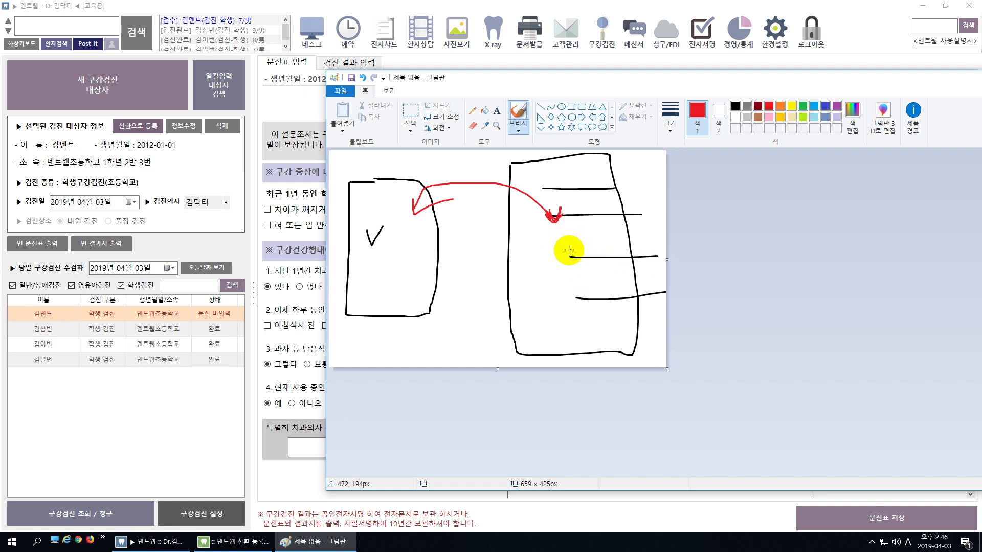
{"action": "mouse_move", "coordinate": [568, 250]}
{"action": "left_mouse_down"}
{"action": "mouse_move", "coordinate": [645, 268]}
{"action": "mouse_move", "coordinate": [633, 249]}
{"action": "left_mouse_up"}
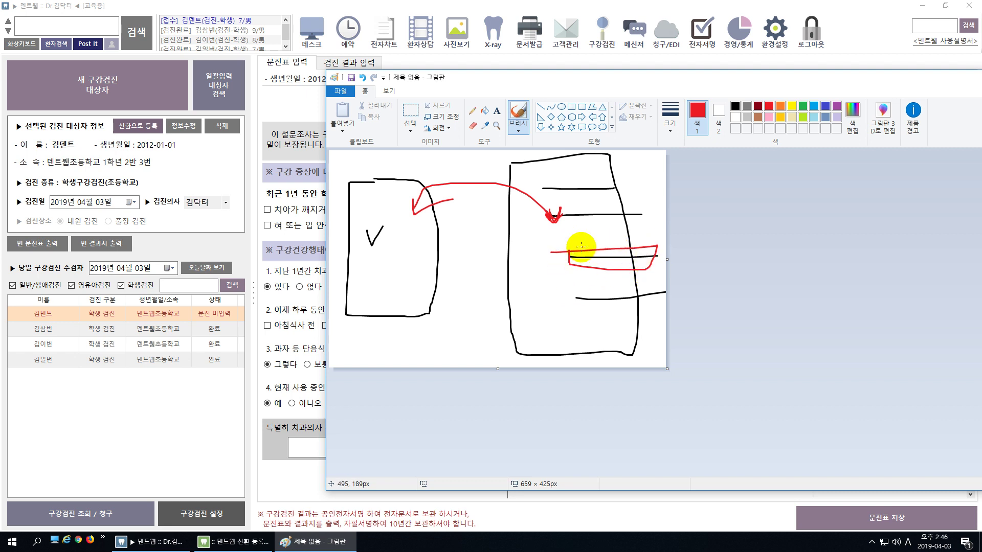
{"action": "mouse_move", "coordinate": [580, 254]}
{"action": "left_mouse_down"}
{"action": "mouse_move", "coordinate": [401, 232]}
{"action": "mouse_move", "coordinate": [389, 241]}
{"action": "mouse_move", "coordinate": [412, 249]}
{"action": "left_mouse_up"}
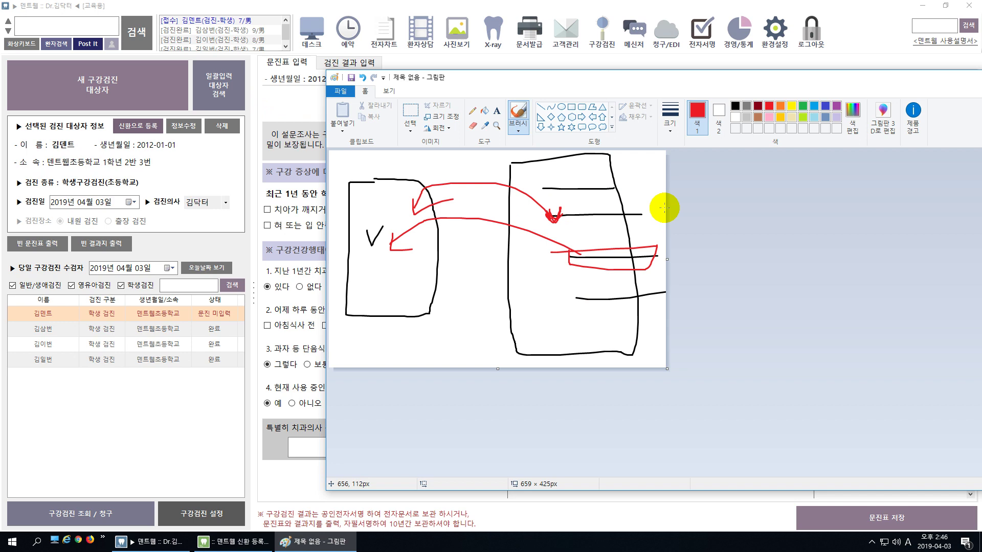
Step: Close Paint without saving the sketch
{"action": "key", "text": "alt+F4"}
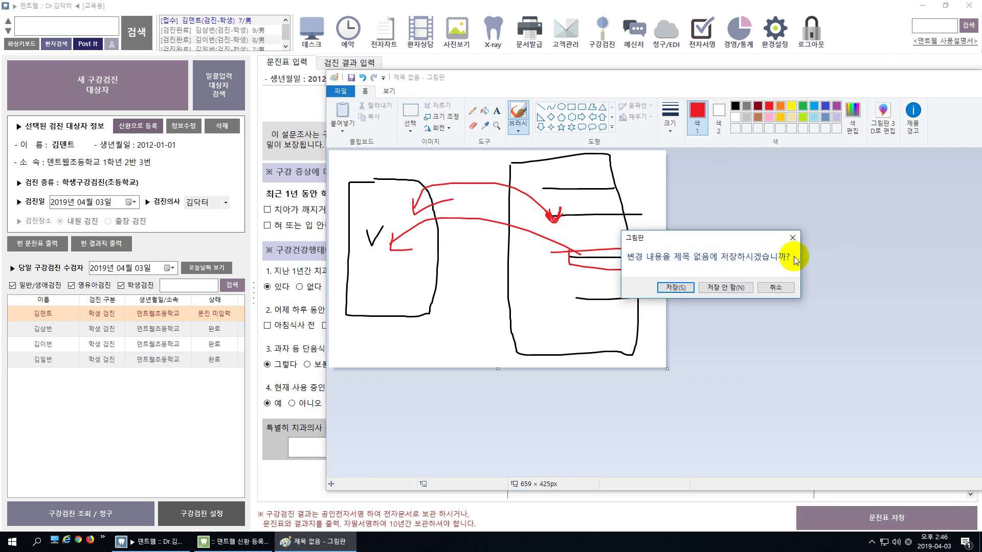
{"action": "left_click", "coordinate": [727, 287]}
{"action": "mouse_move", "coordinate": [414, 5]}
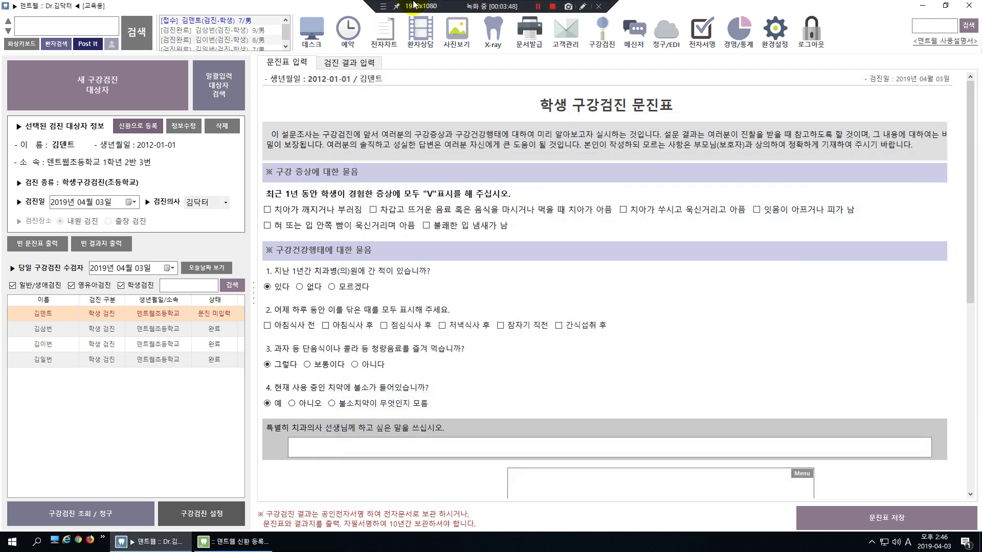